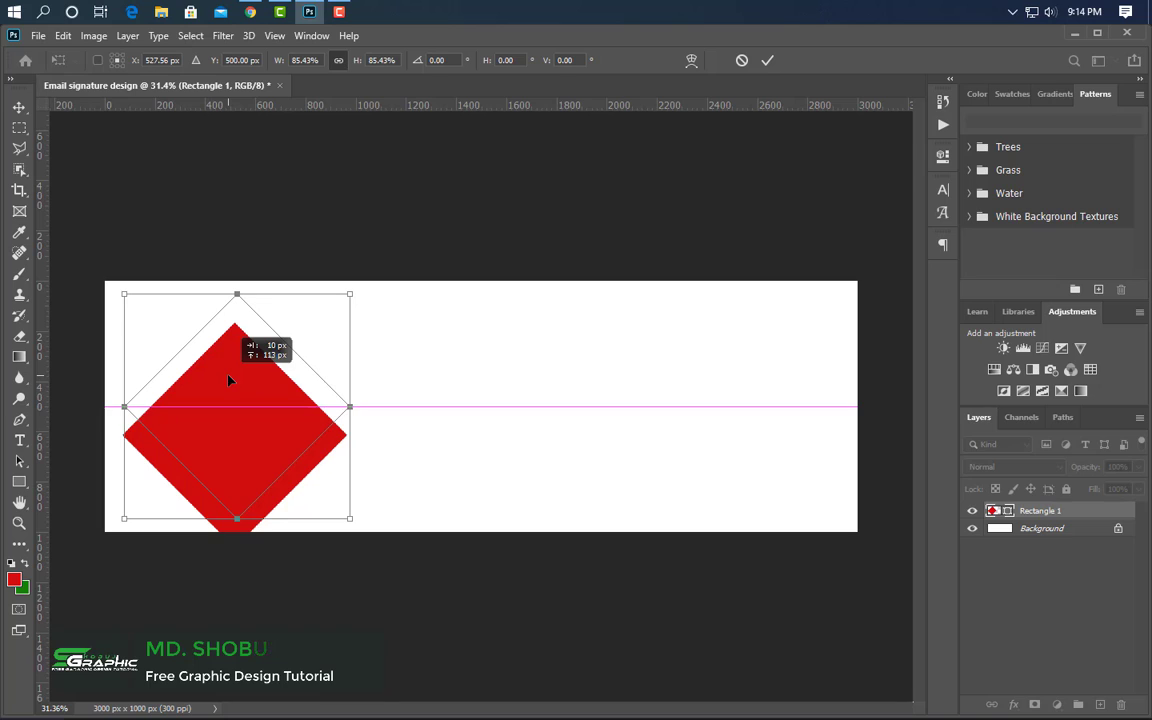
- Commit the rotated red diamond at the left edge of the banner
click(768, 61)
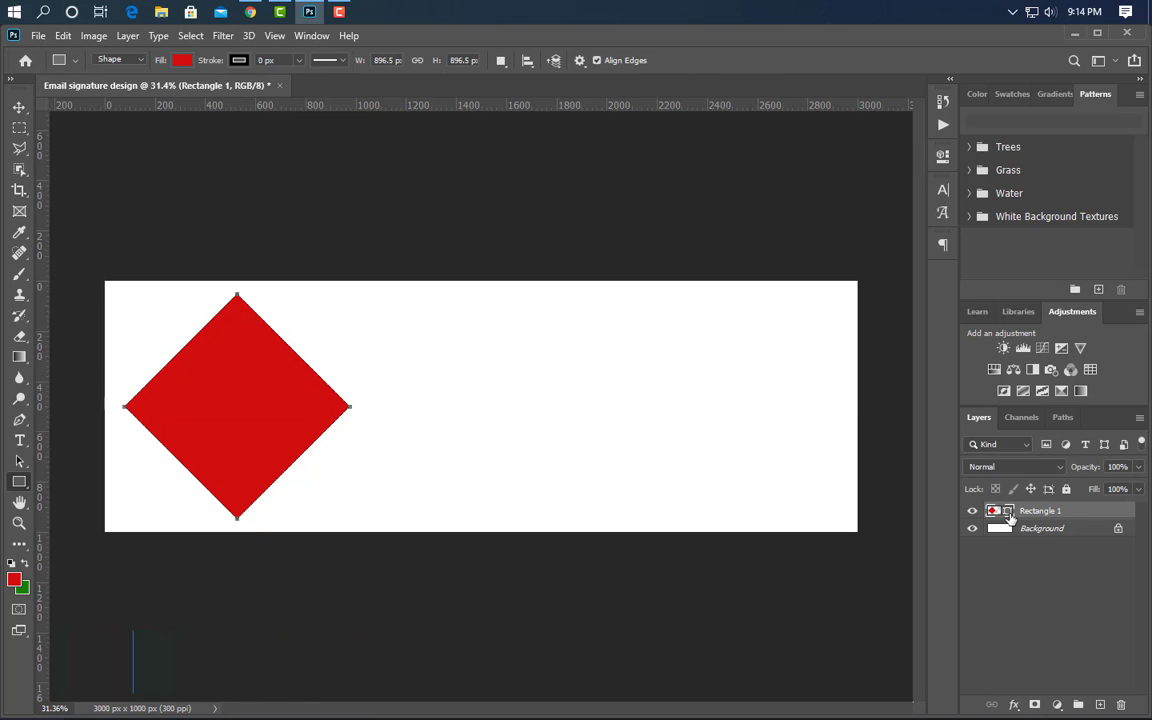
- Change the diamond's fill colour to magenta
double_click(1008, 514)
click(947, 477)
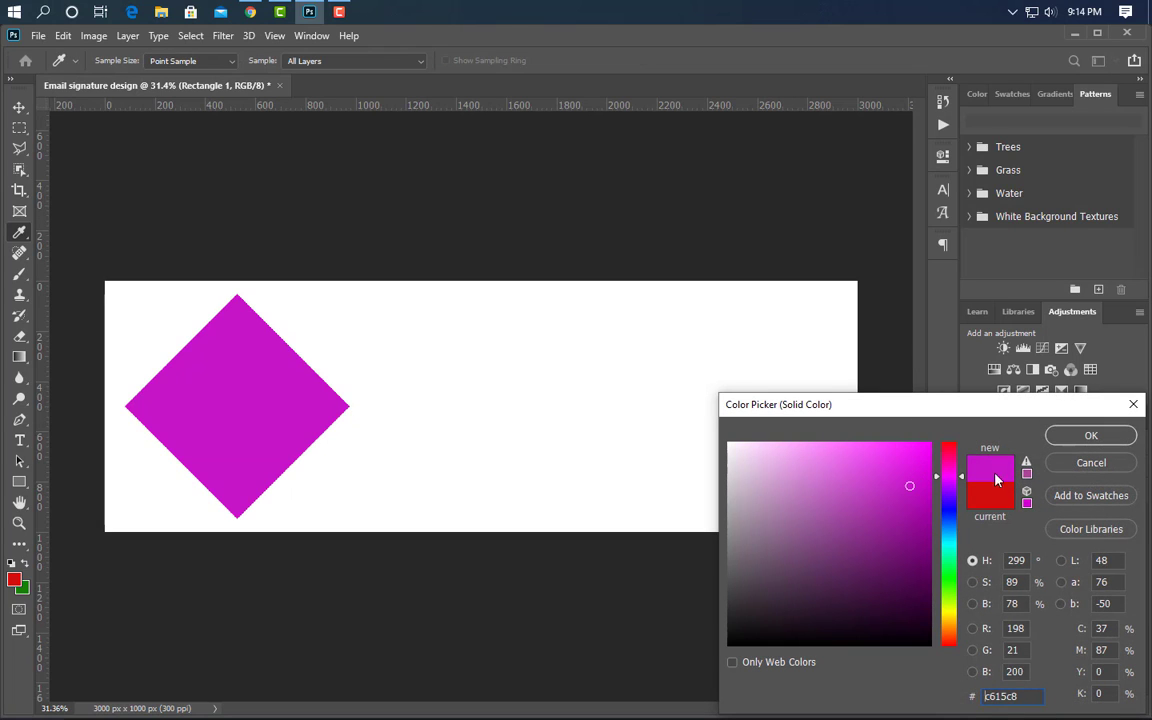
click(1091, 435)
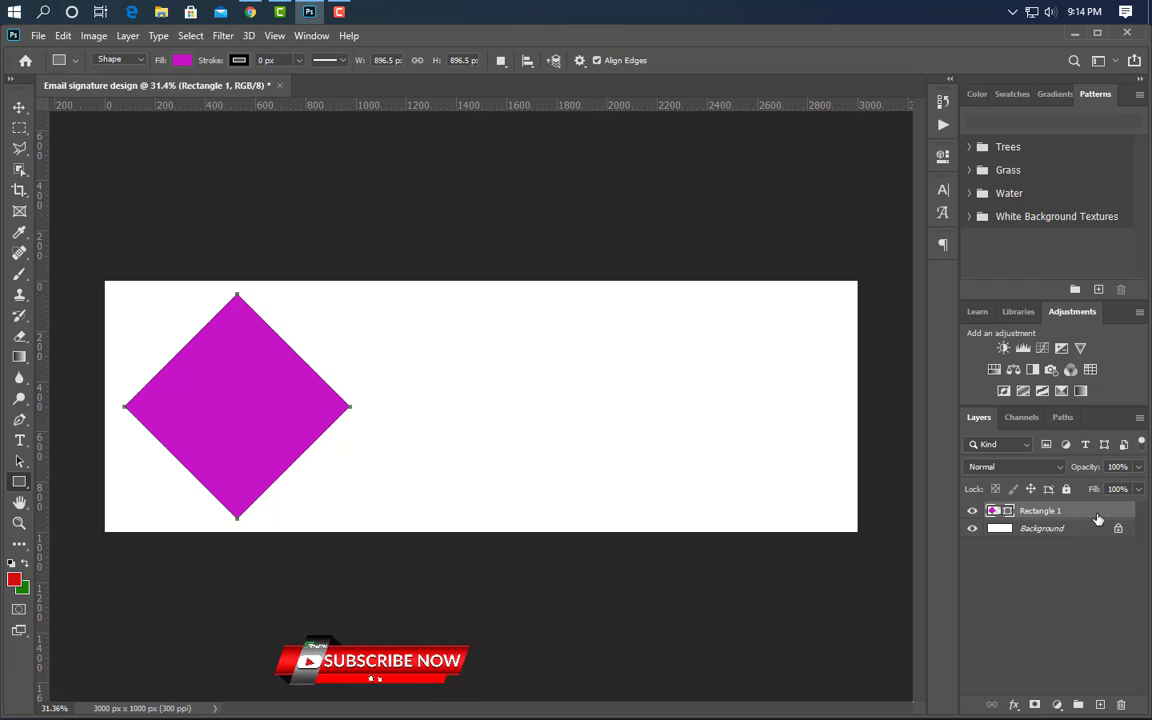
- Duplicate the diamond, shift the copy right, and duplicate it again with a white fill
drag(1098, 516, 1100, 705)
click(19, 108)
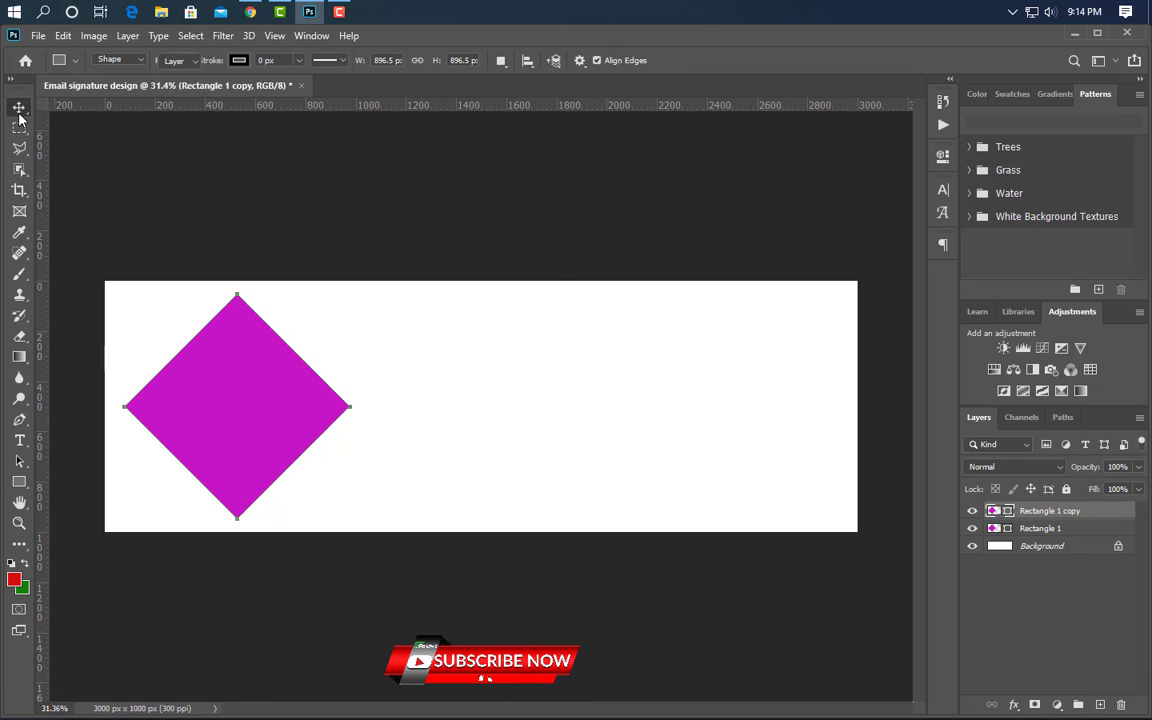
key(shift+Right)
key(shift+Right)
key(shift+Right)
key(shift+Right)
key(shift+Right)
key(shift+Right)
key(shift+Right)
key(shift+Right)
key(shift+Right)
key(shift+Right)
key(shift+Right)
key(shift+Right)
key(shift+Right)
key(shift+Right)
key(shift+Right)
key(shift+Right)
key(shift+Right)
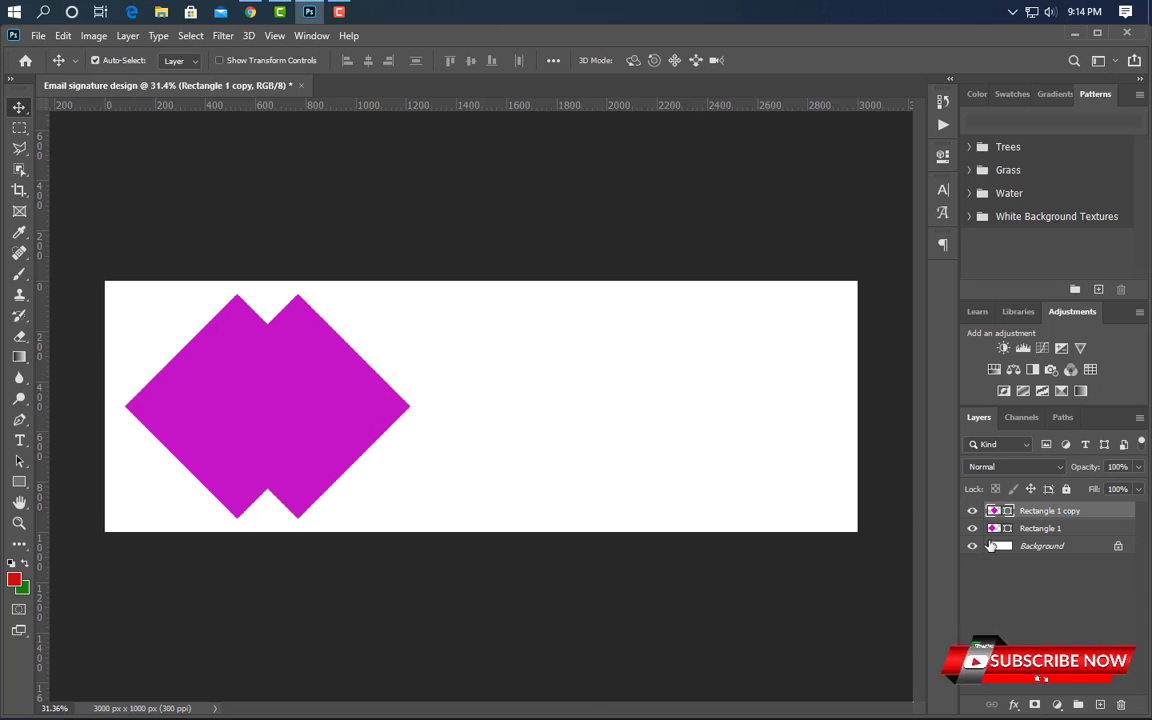
drag(1102, 511, 1102, 703)
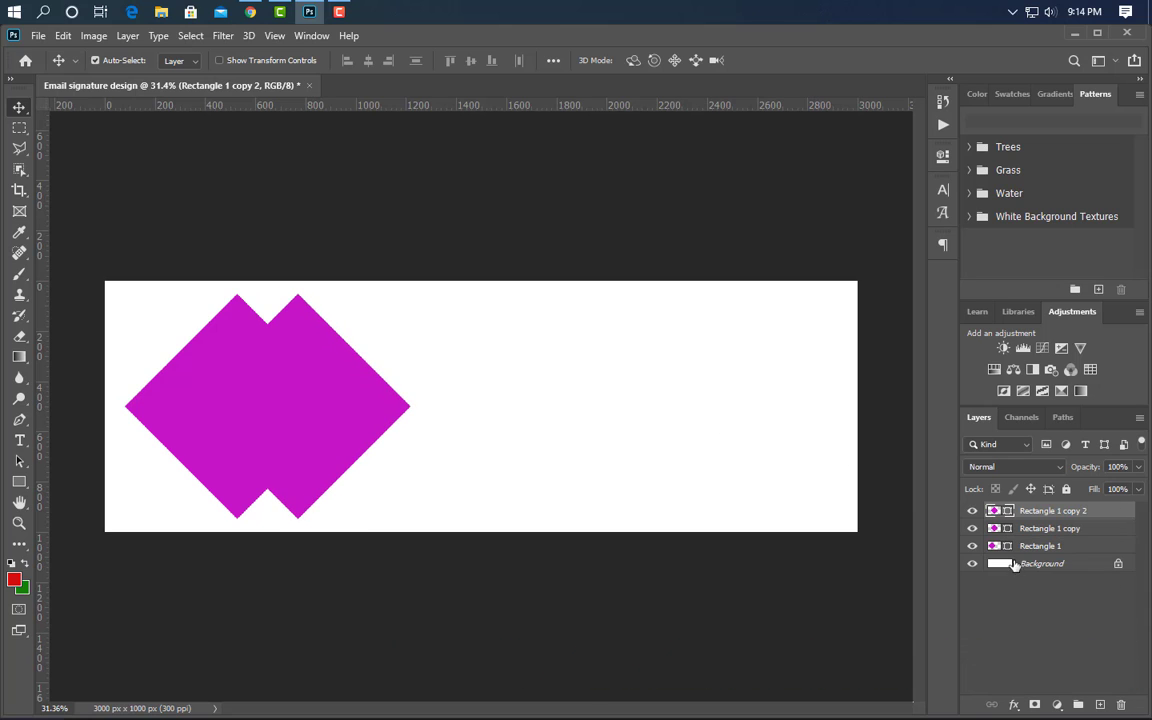
double_click(1007, 533)
click(639, 352)
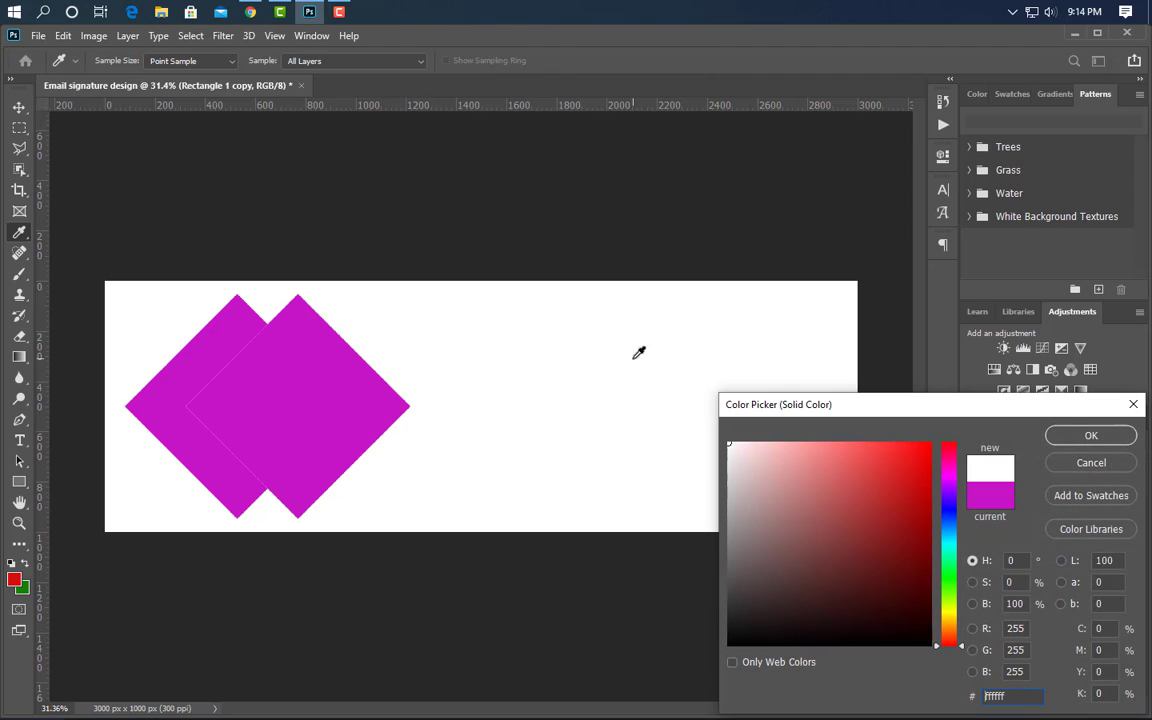
click(1091, 437)
- Shrink the top diamond slightly and centre it vertically on the white diamond
click(1054, 517)
key(ctrl+t)
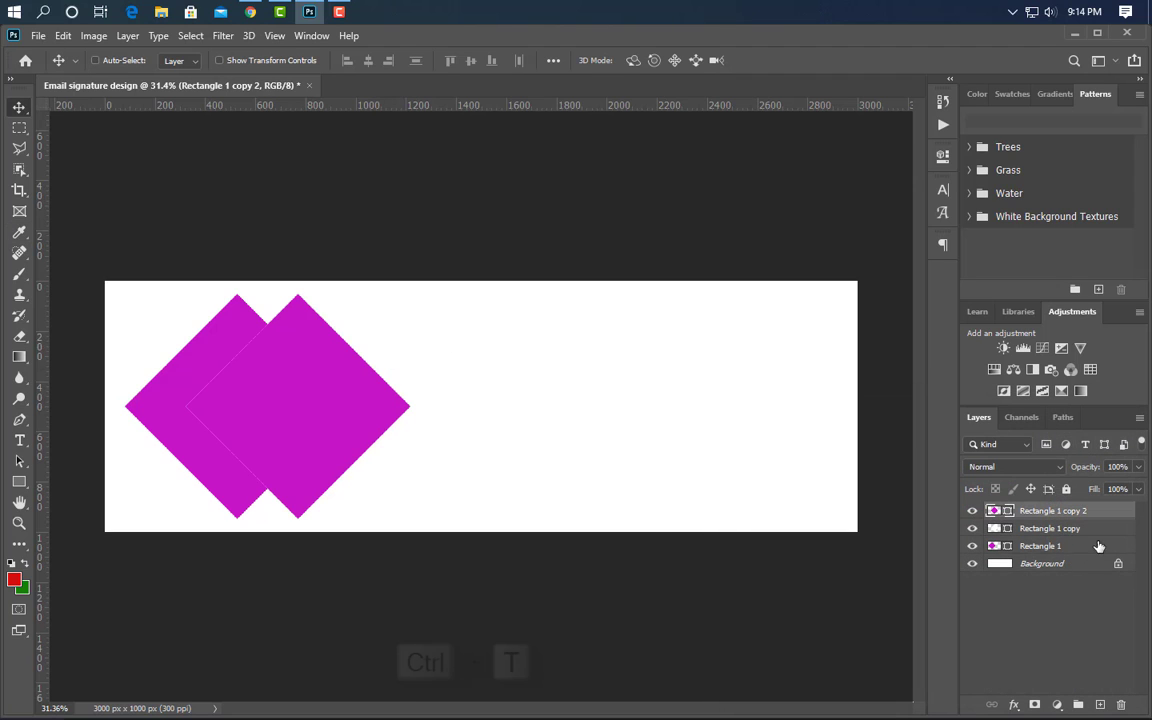
drag(296, 290, 297, 308)
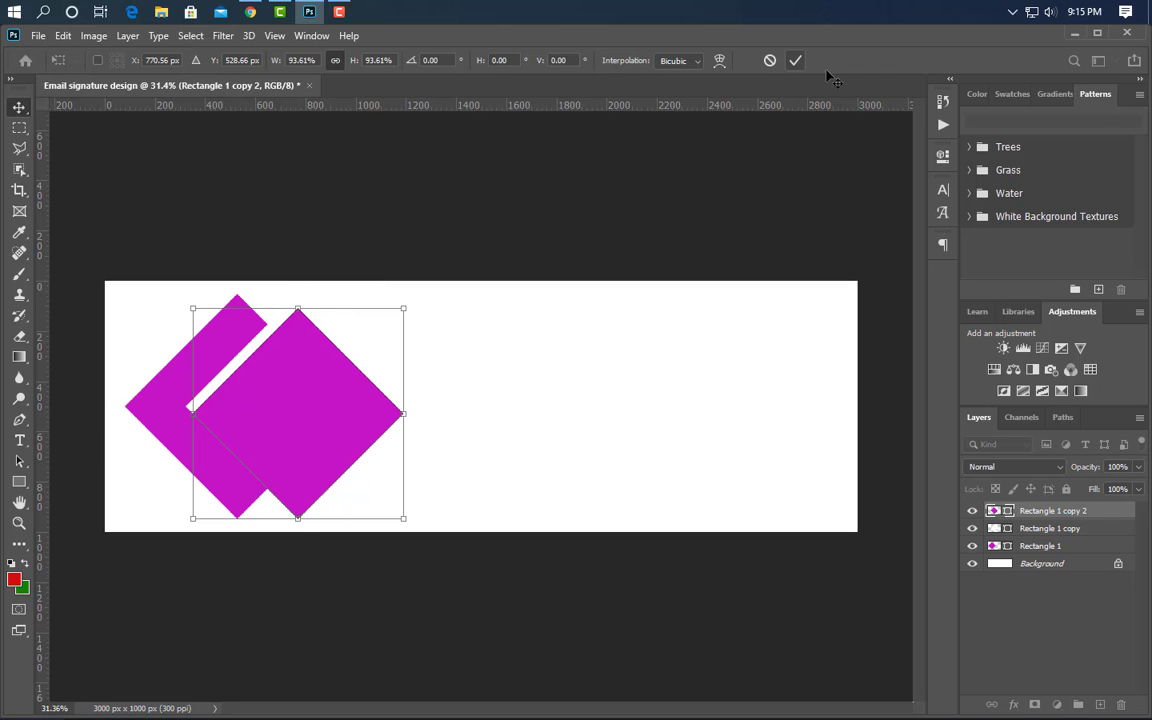
click(795, 60)
ctrl+click(1008, 511)
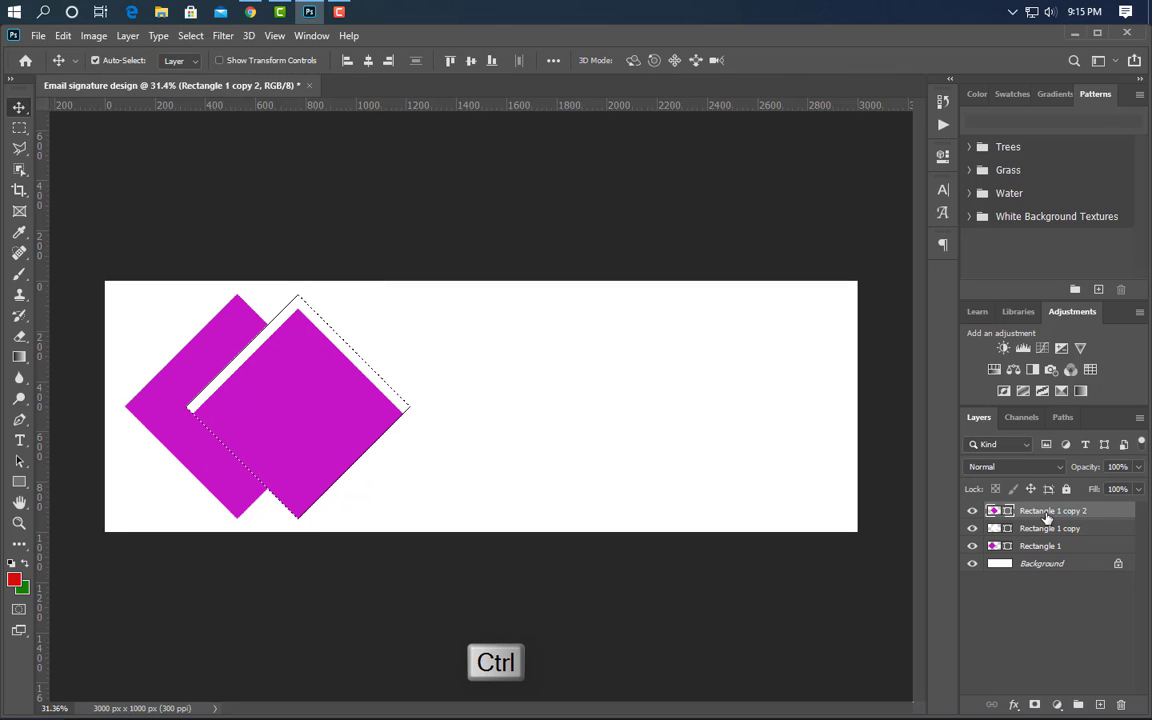
click(468, 60)
key(ctrl+d)
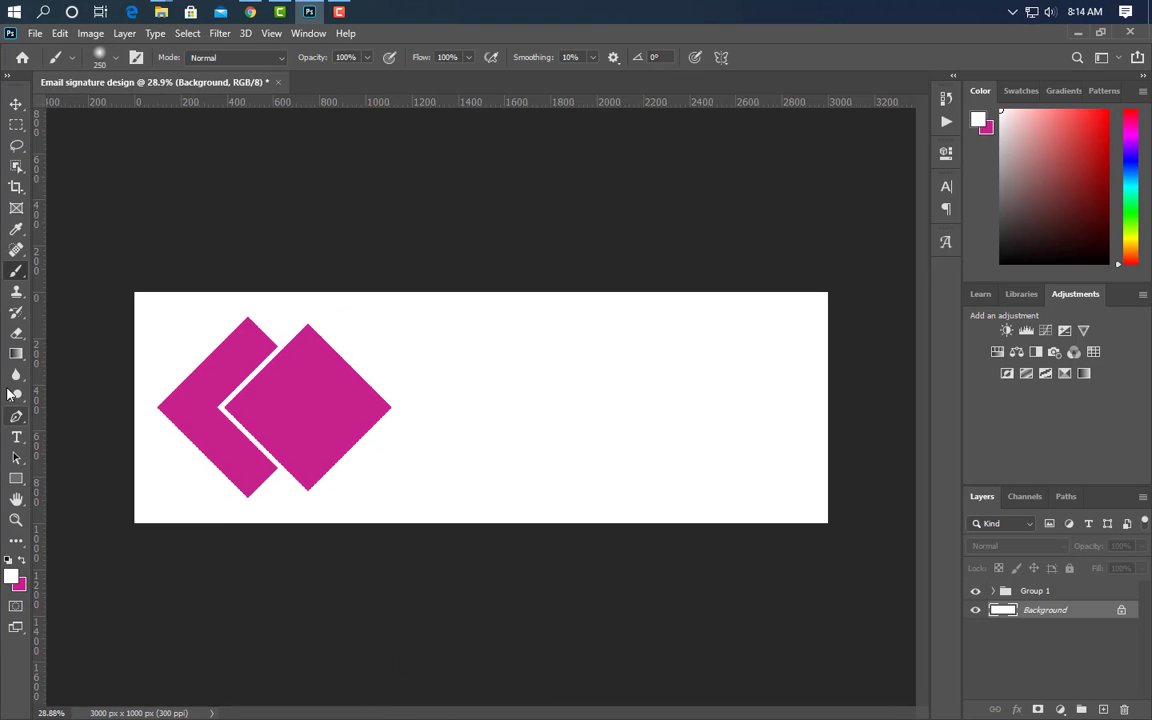
- Group the diamond layers into Group 1 and add a new empty layer
key(g)
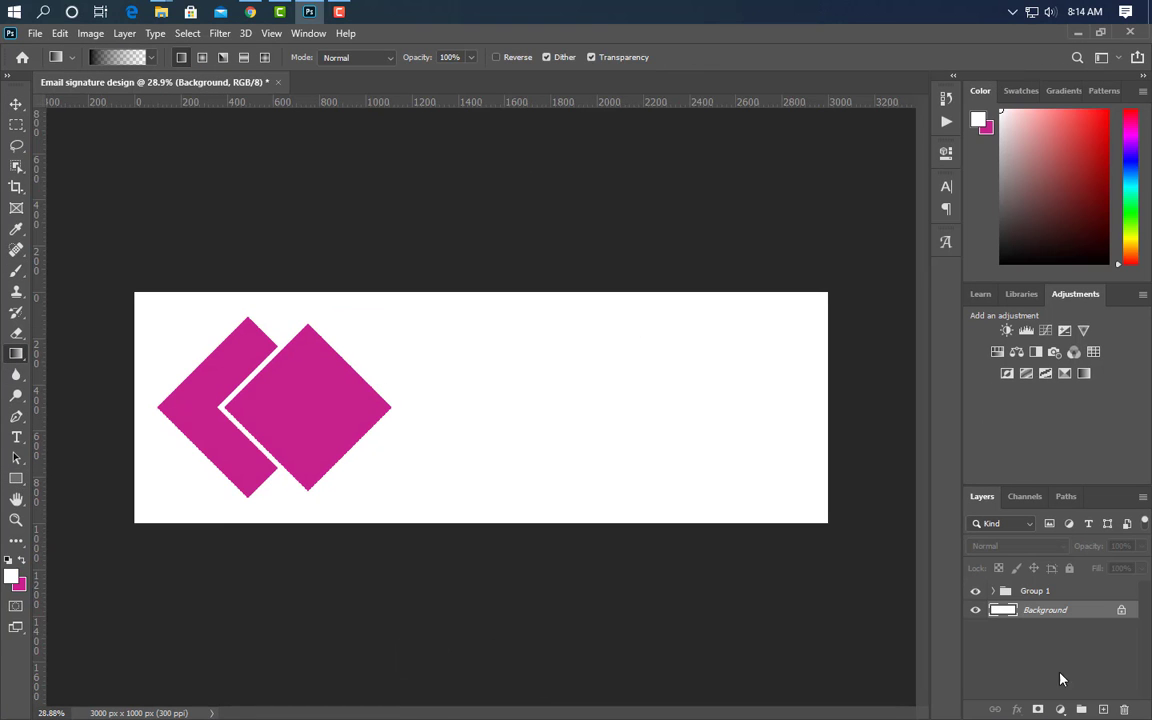
key(alt+bracketright)
click(1104, 709)
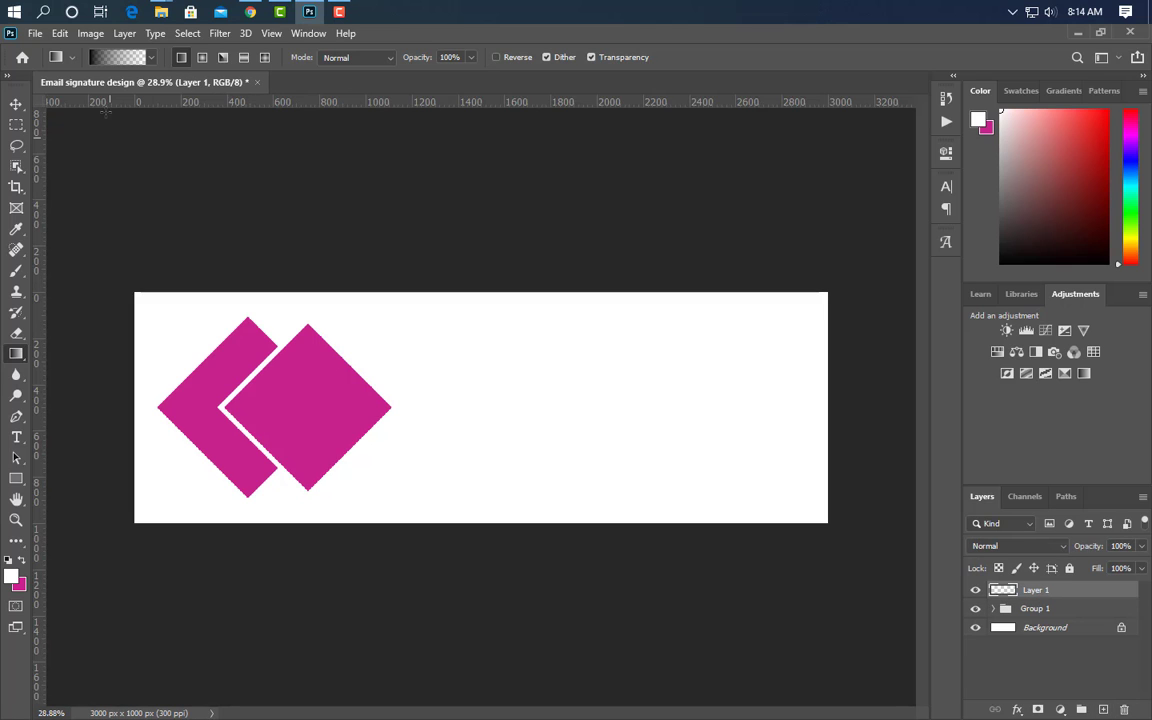
- Fill the new layer with a light grey (dbdbdc)-to-transparent gradient and place it beneath Group 1
click(106, 58)
double_click(783, 382)
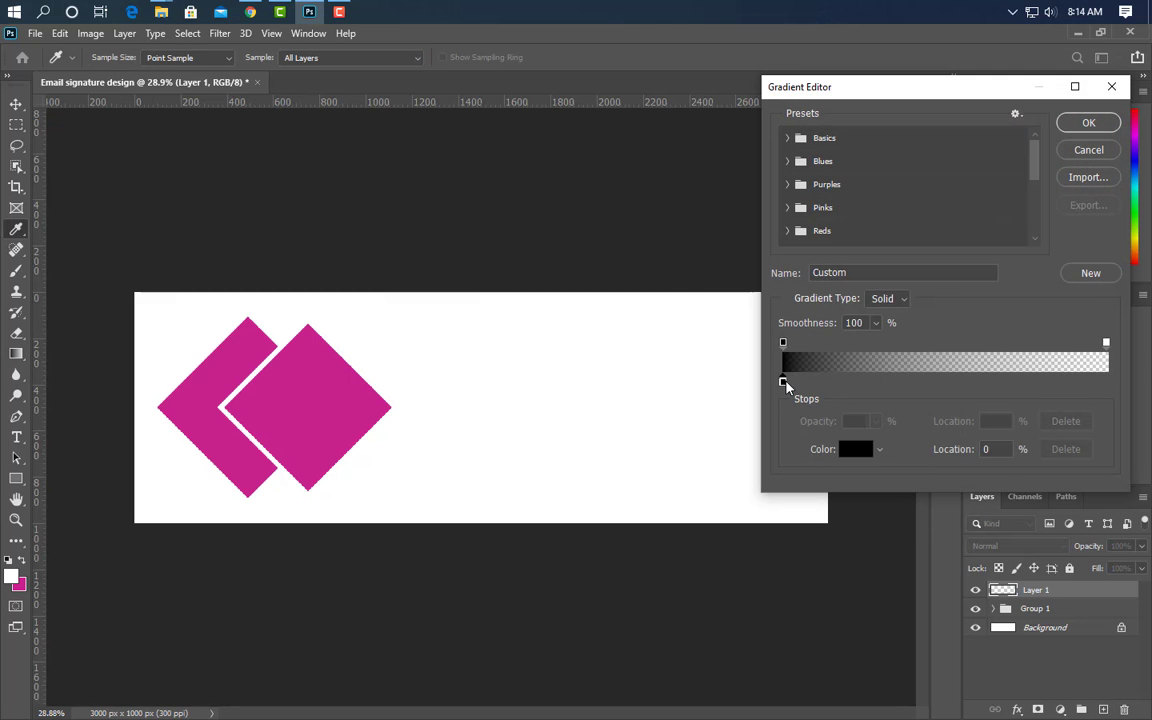
click(729, 277)
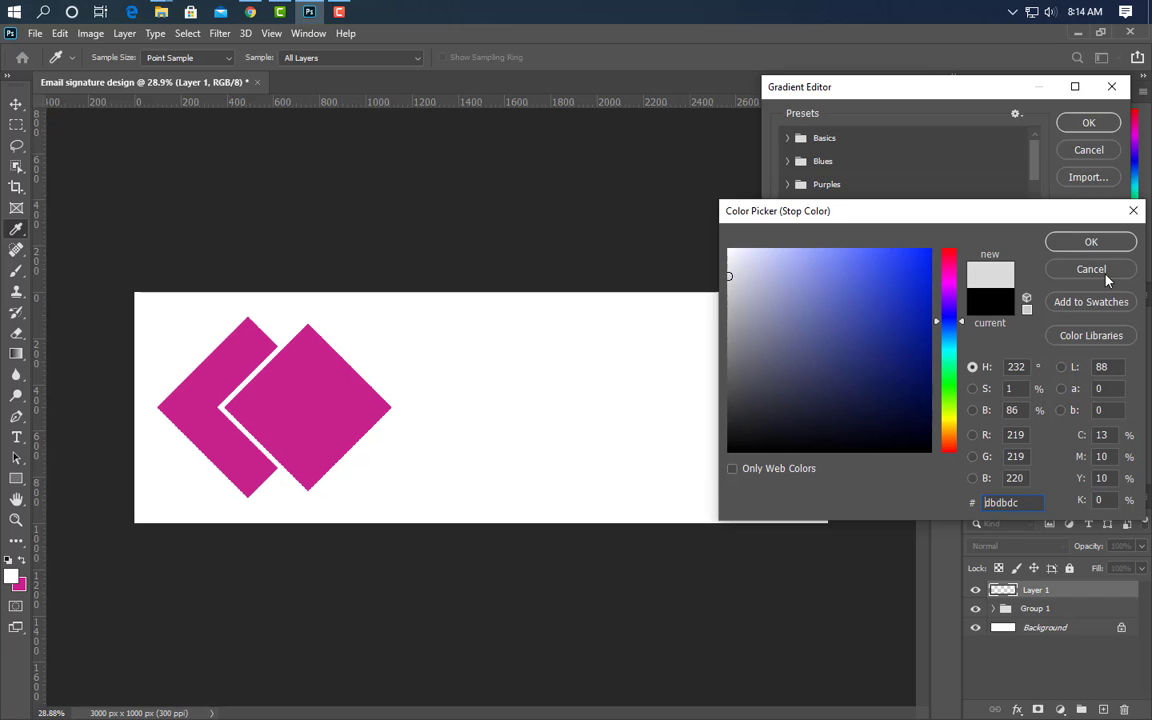
click(1090, 242)
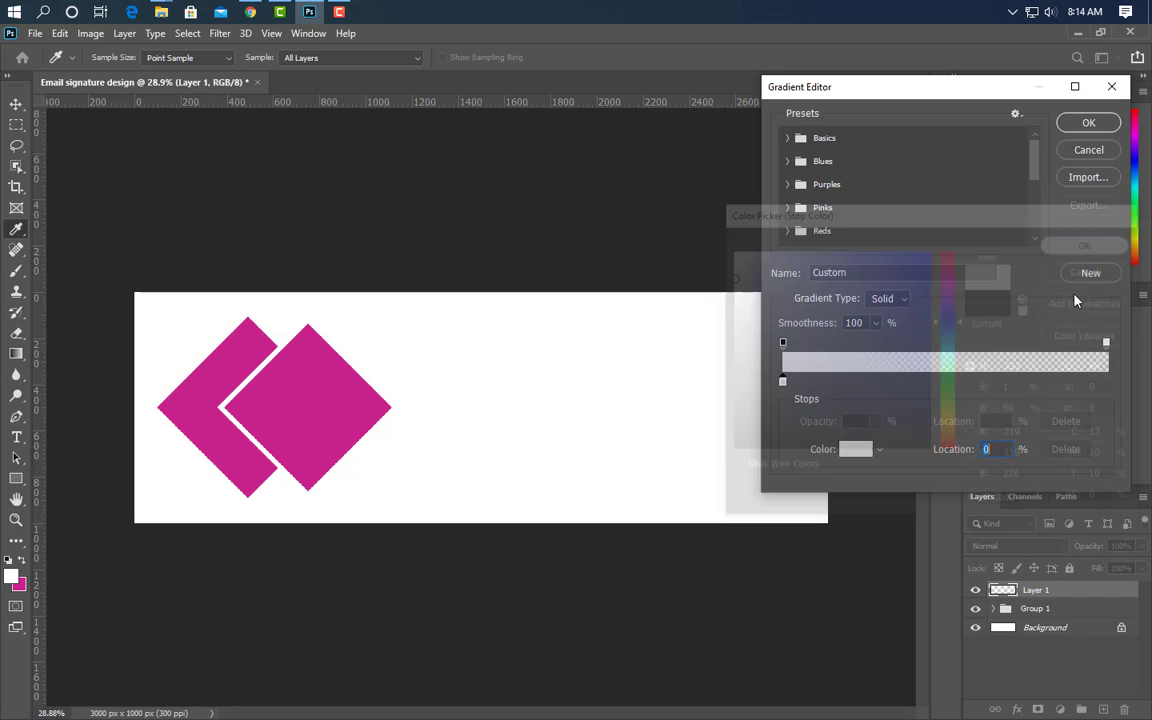
click(1088, 122)
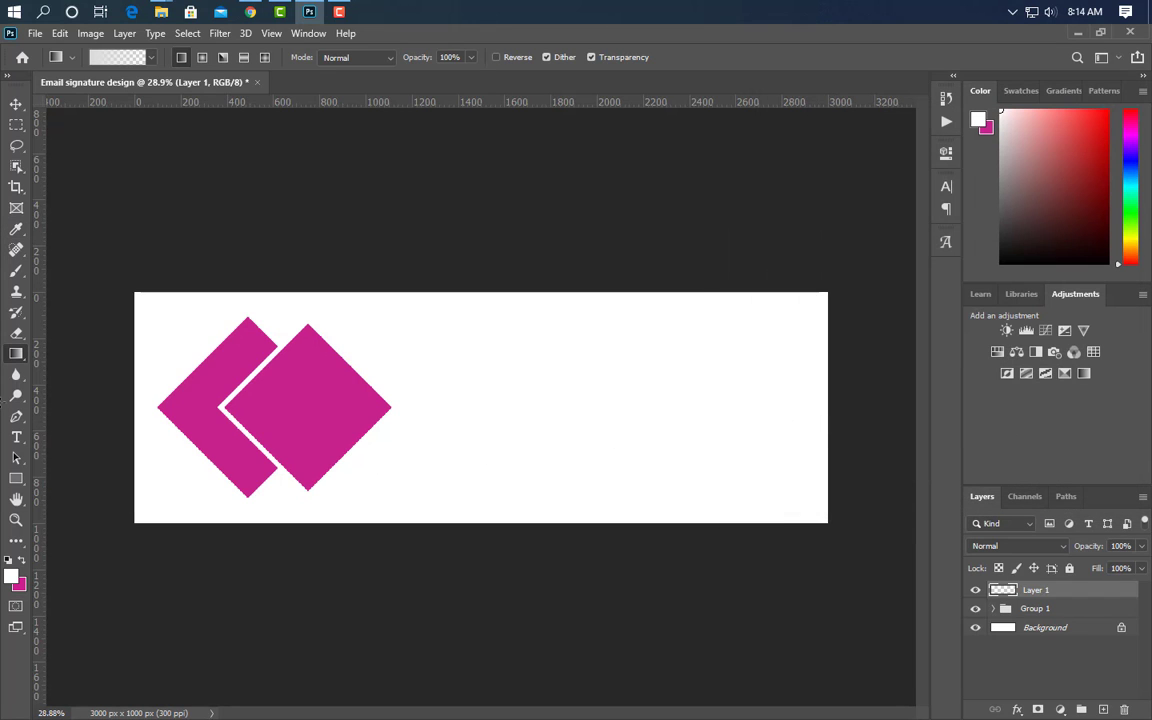
drag(140, 405, 826, 418)
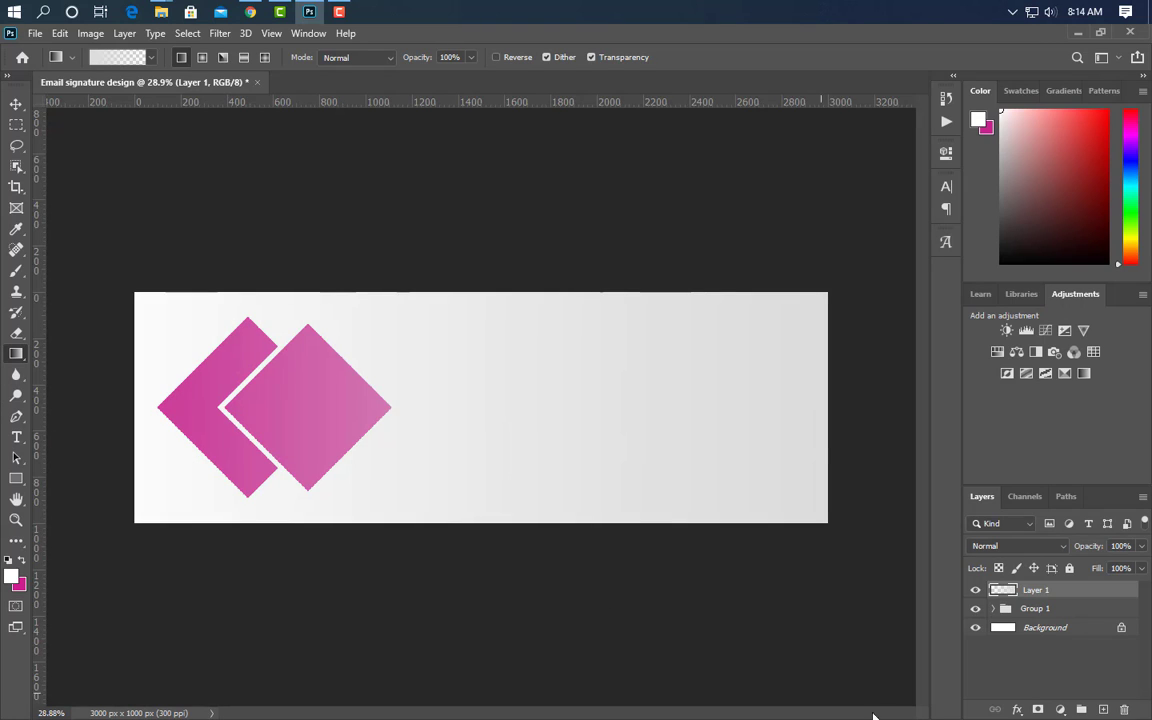
mouse_move(1088, 594)
mouse_down()
mouse_move(1090, 640)
mouse_move(1090, 618)
mouse_up()
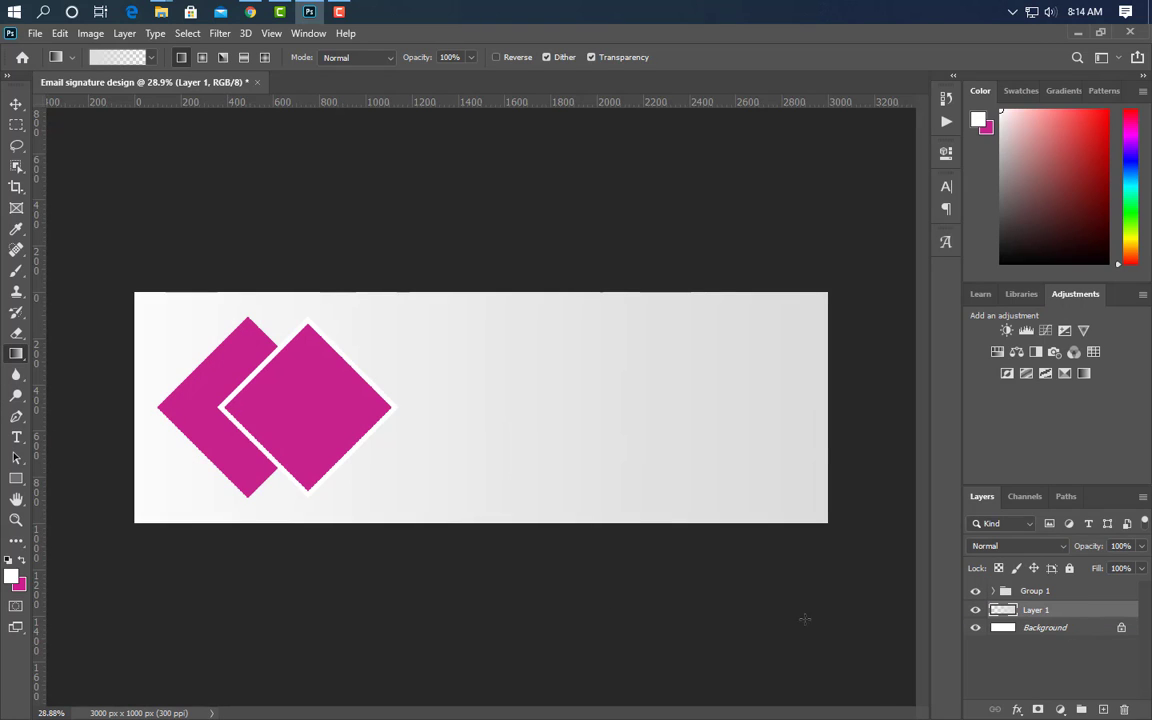
click(16, 104)
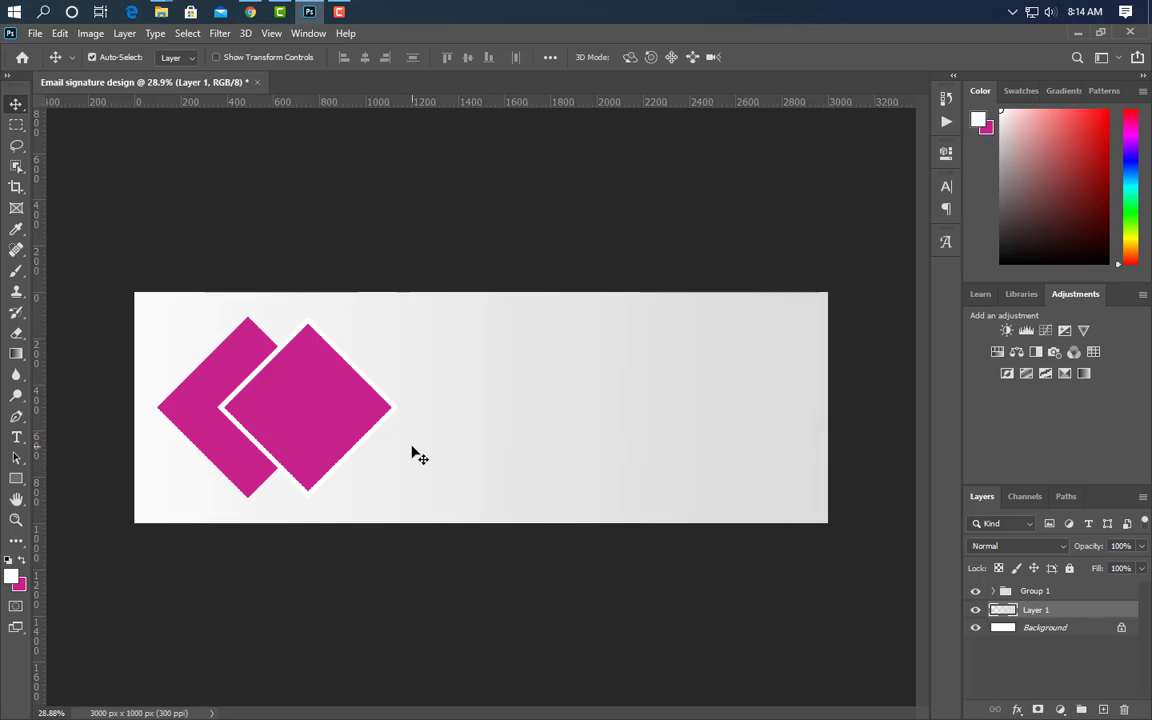
- Recolour the front diamond, Rectangle 1 copy 2, dark purple
scroll(200, 450, up, 8)
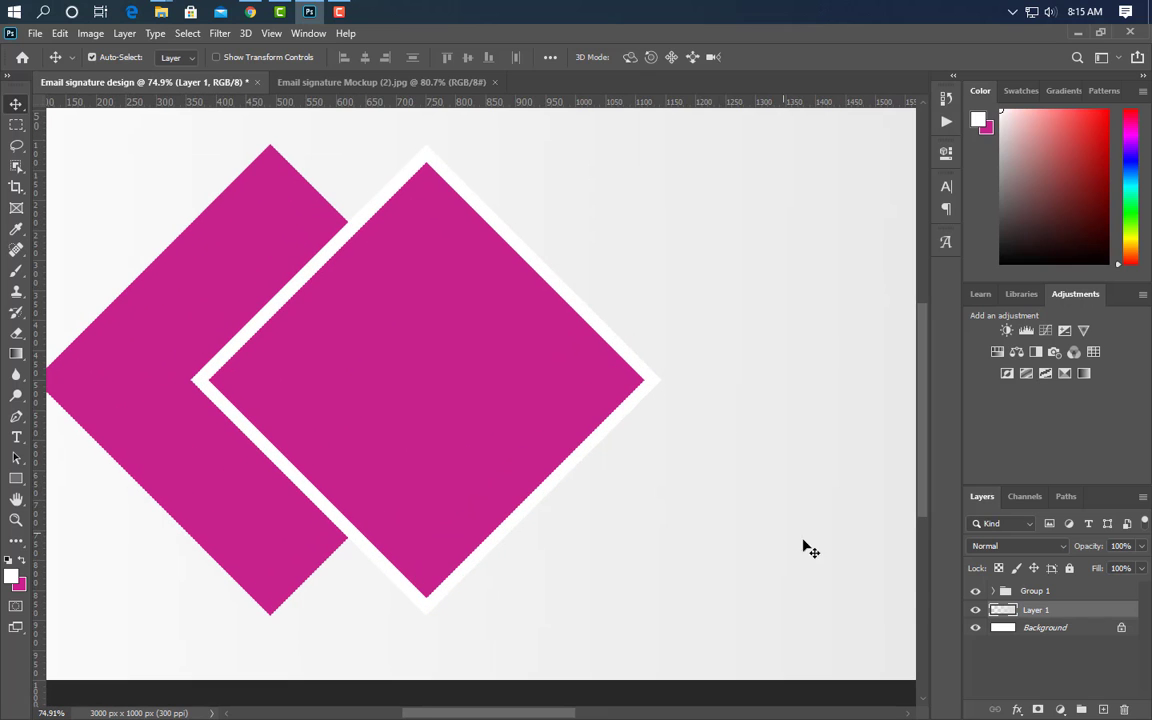
click(993, 591)
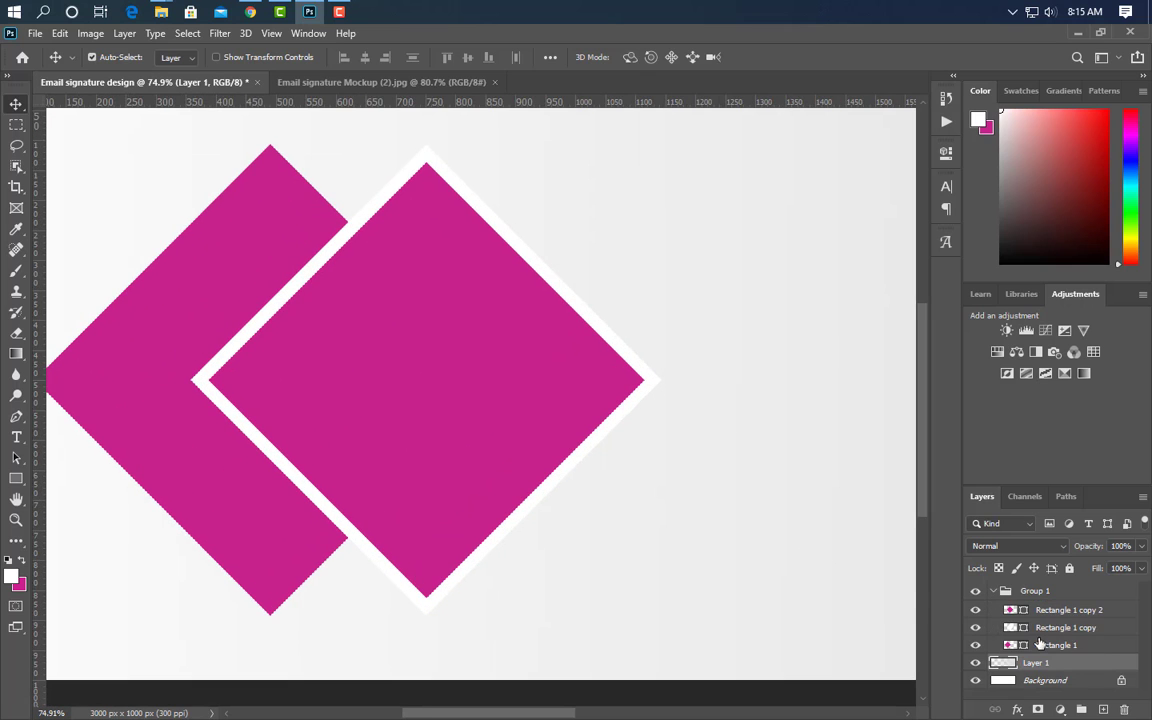
click(1024, 614)
double_click(1010, 609)
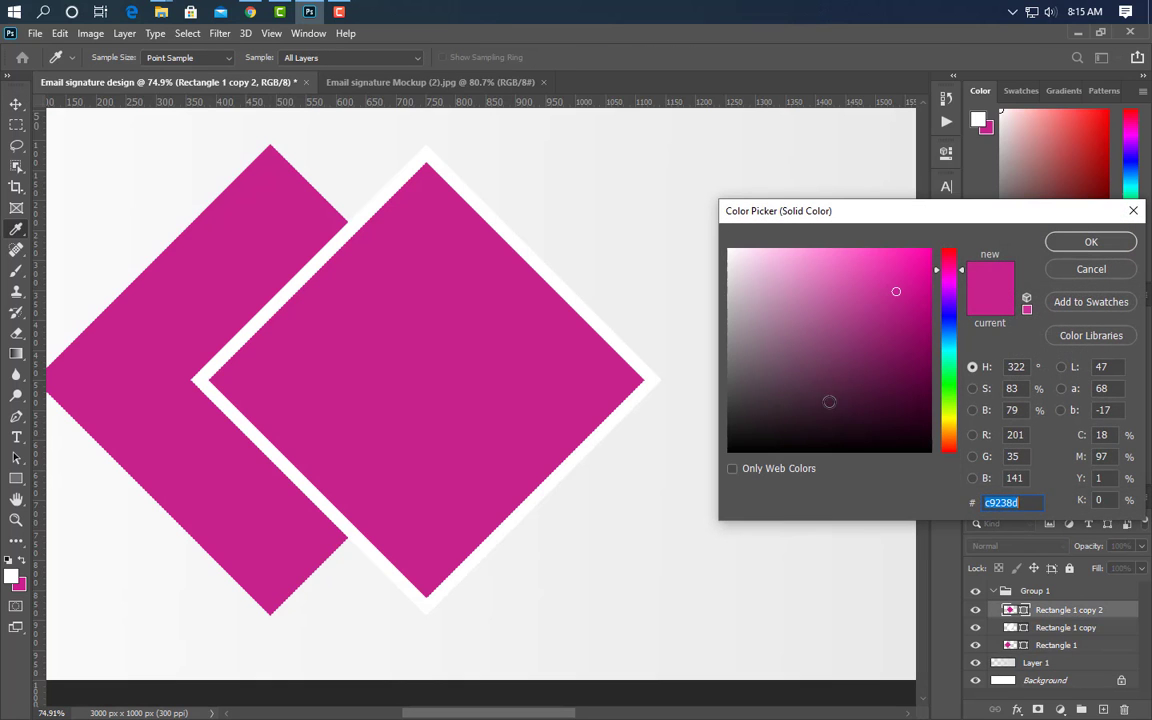
click(778, 409)
click(1091, 241)
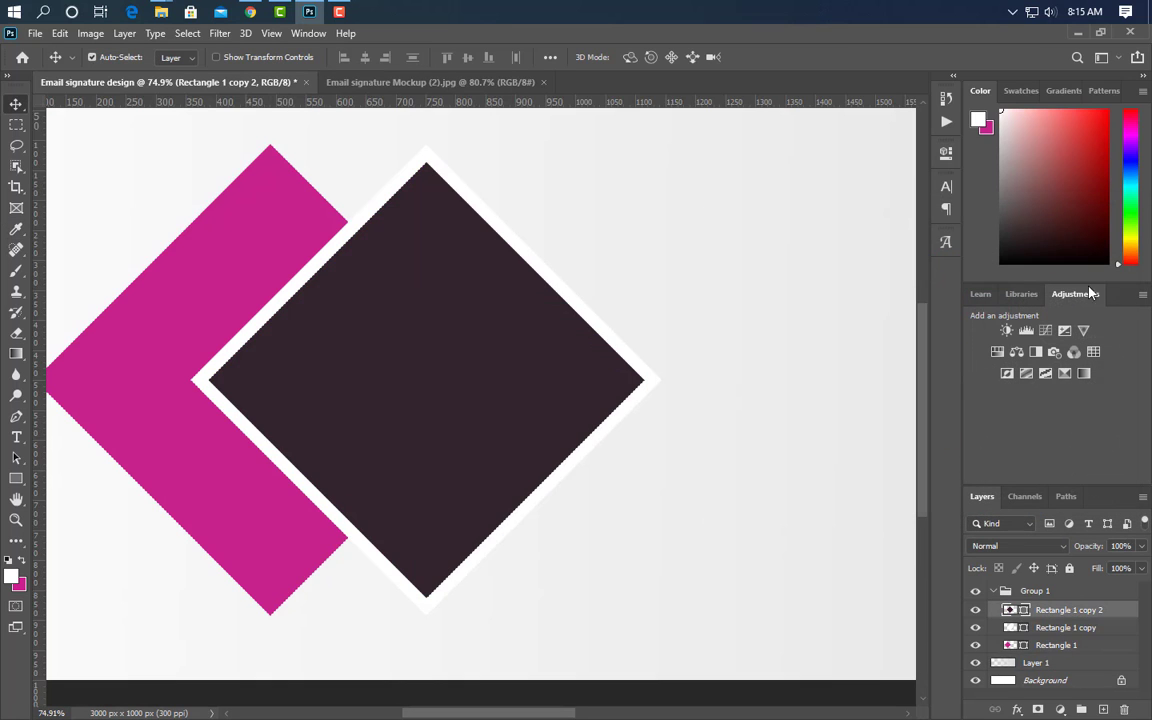
- Add a slightly larger magenta copy of the front diamond behind it as a border
key(ctrl+j)
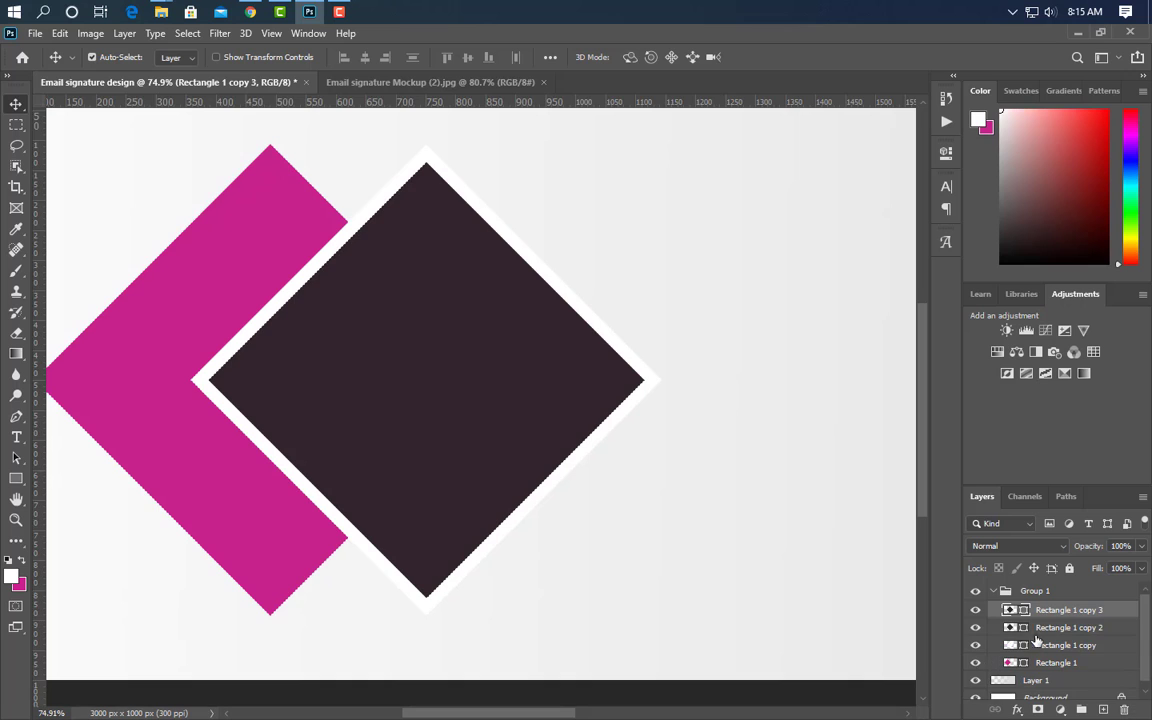
double_click(1025, 612)
click(148, 388)
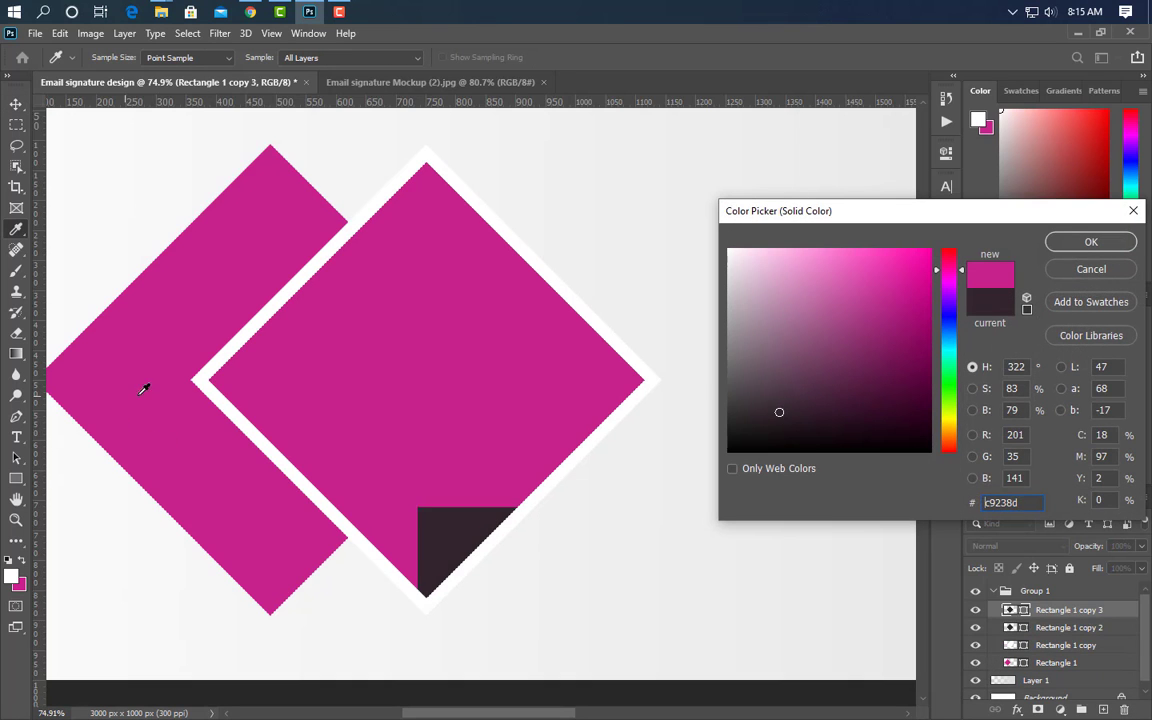
click(1091, 241)
key(ctrl+t)
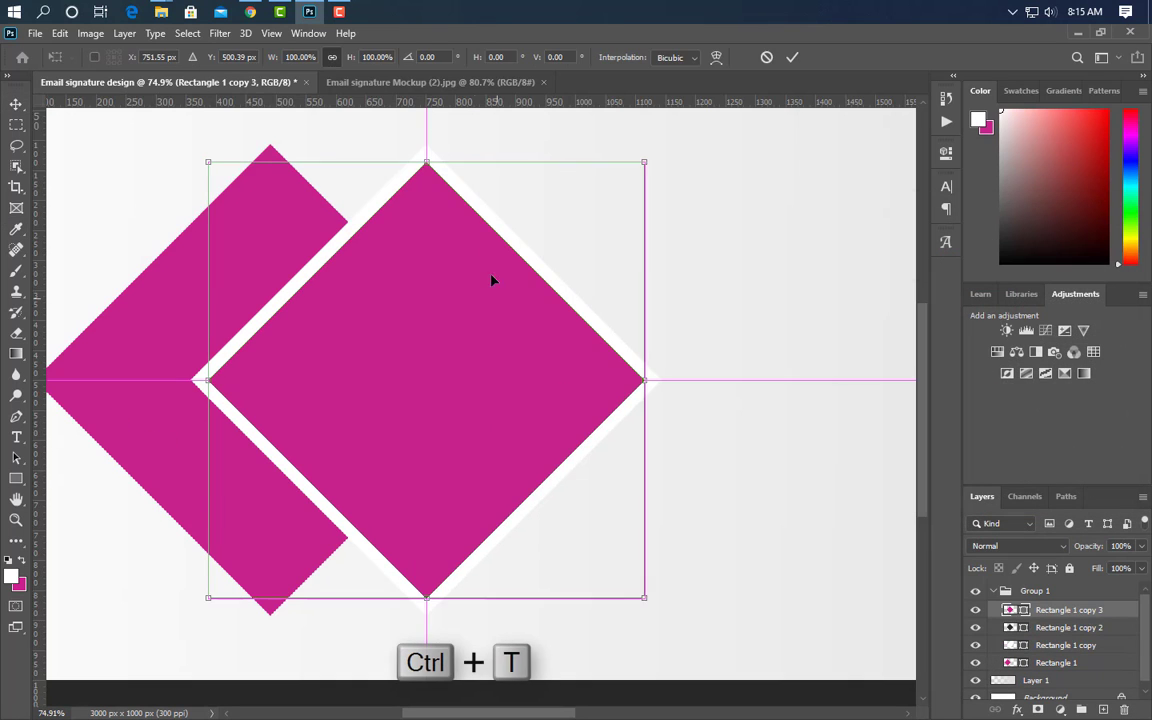
drag(427, 160, 427, 152)
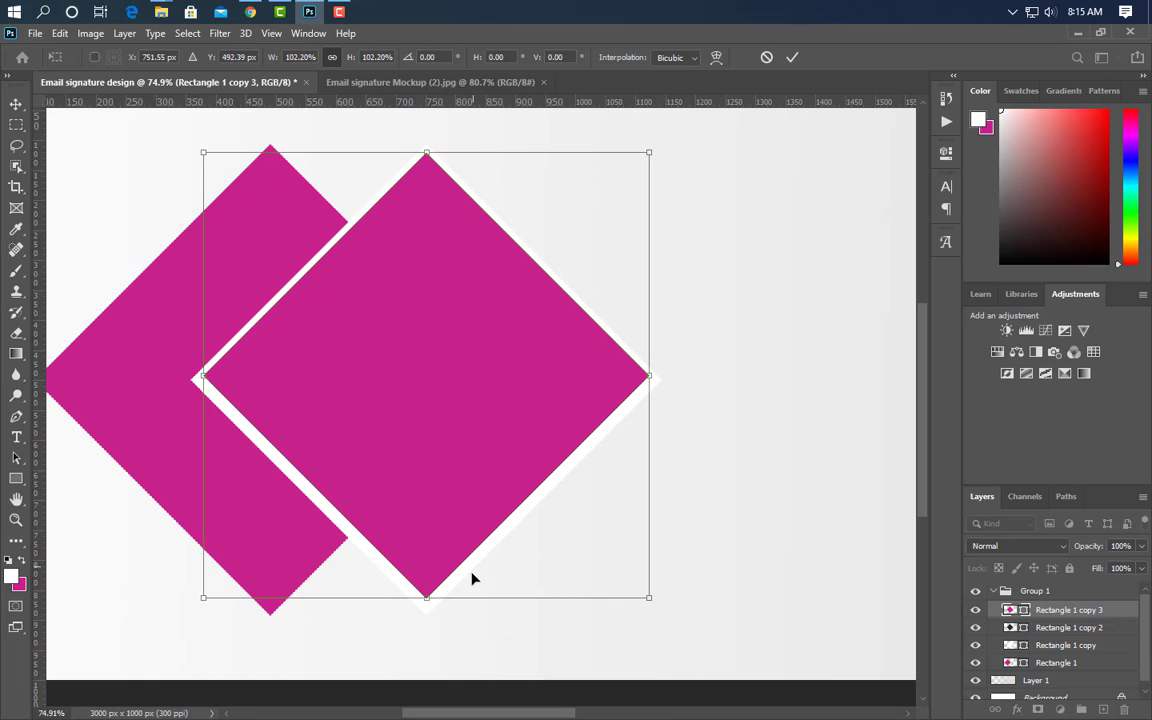
drag(425, 604, 425, 609)
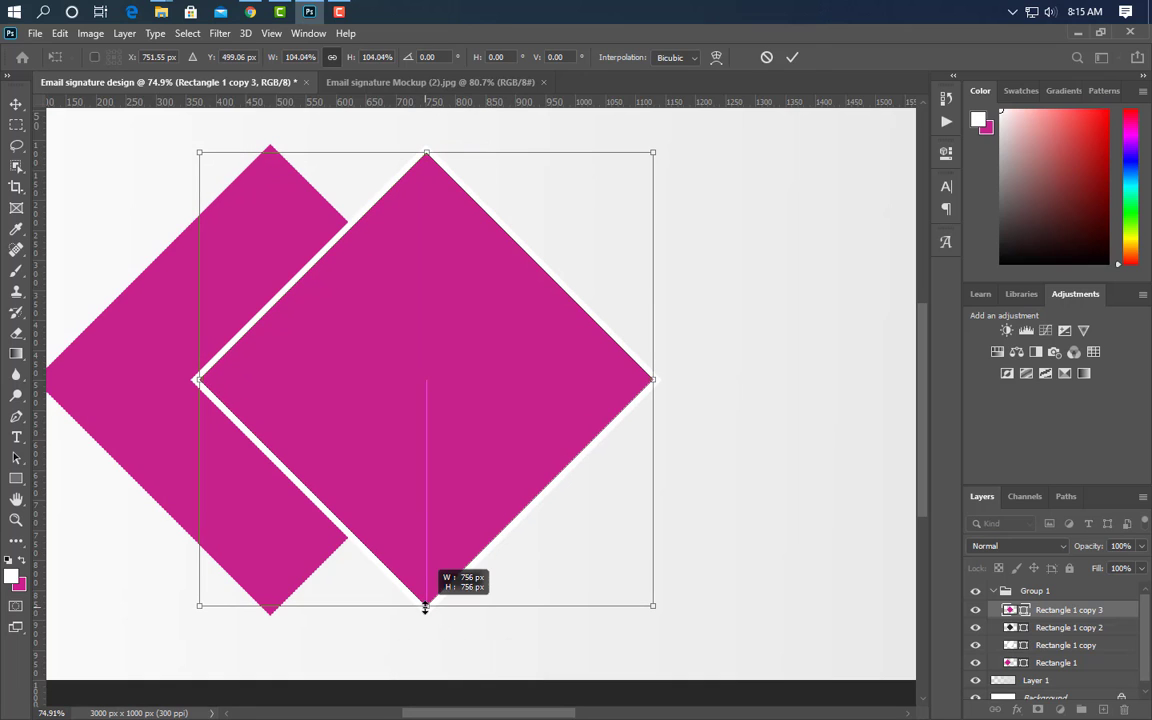
click(792, 57)
drag(1078, 617, 1078, 637)
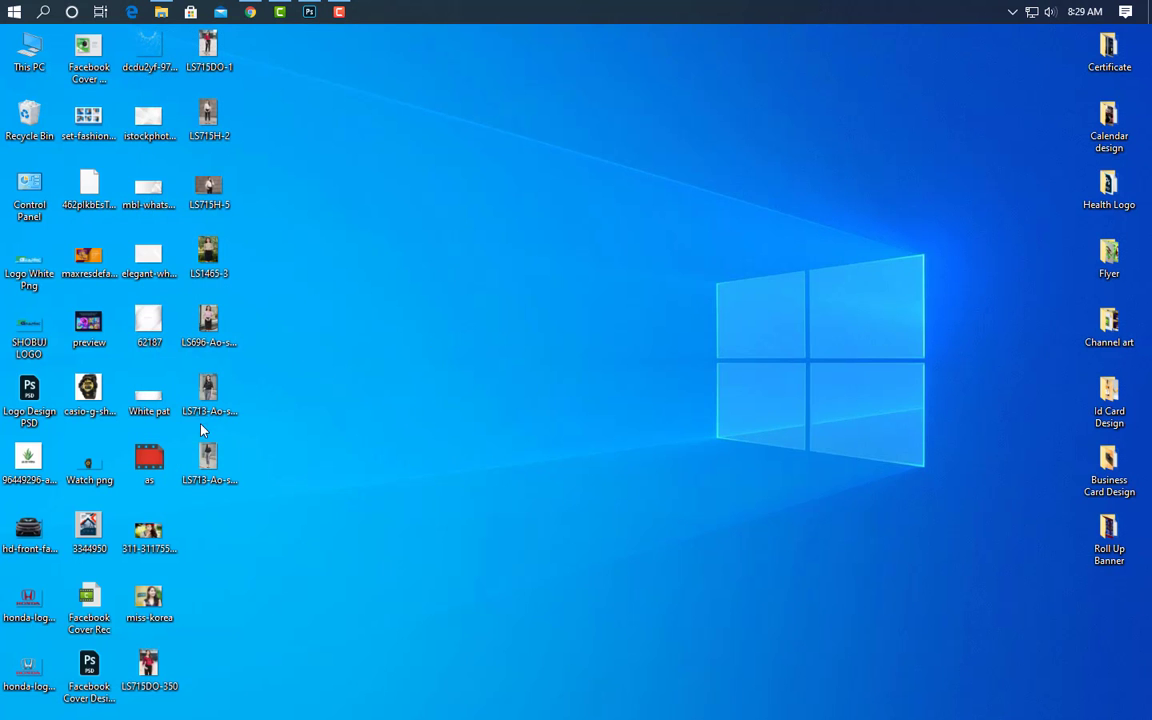
- Place the portrait photo from the desktop onto the banner
drag(207, 392, 278, 230)
drag(312, 18, 468, 499)
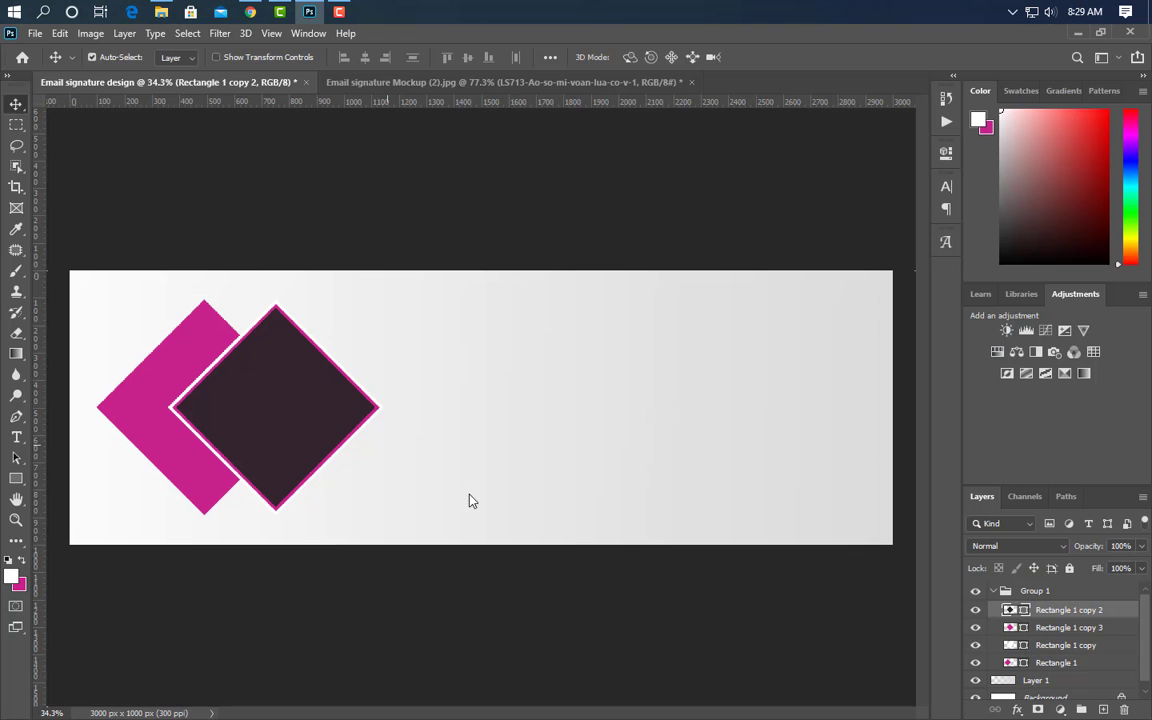
click(775, 58)
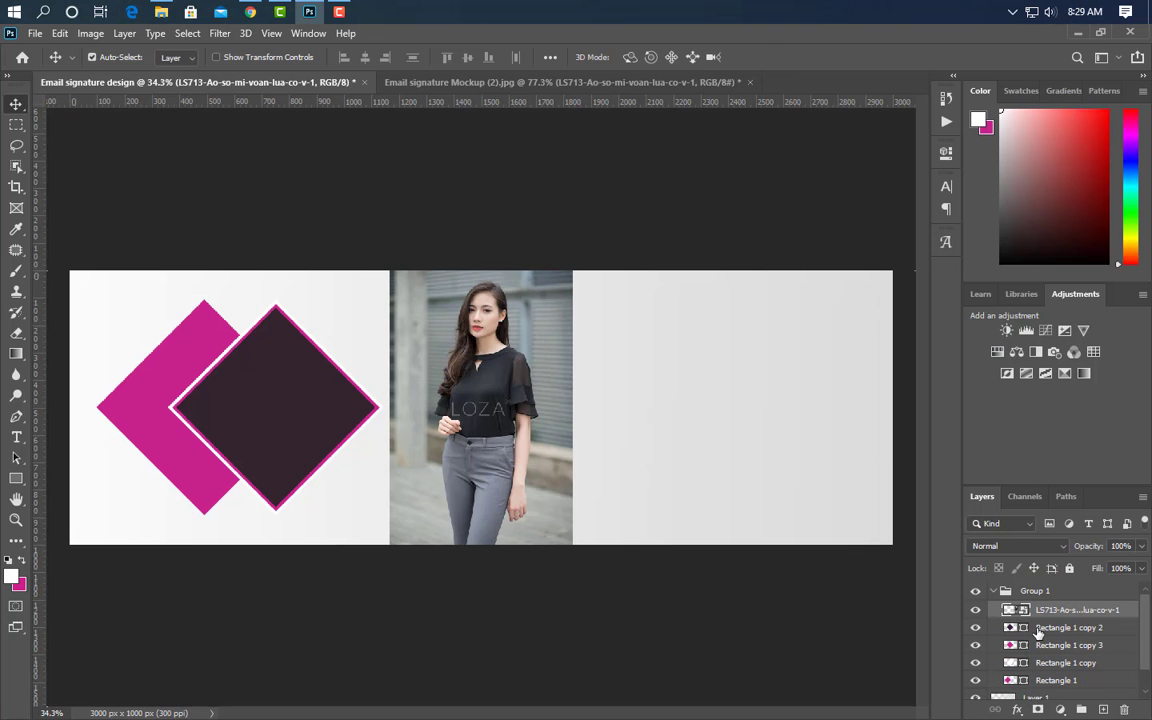
- Clip the photo to the dark diamond and enlarge it to about 120% to fill it
right_click(1075, 618)
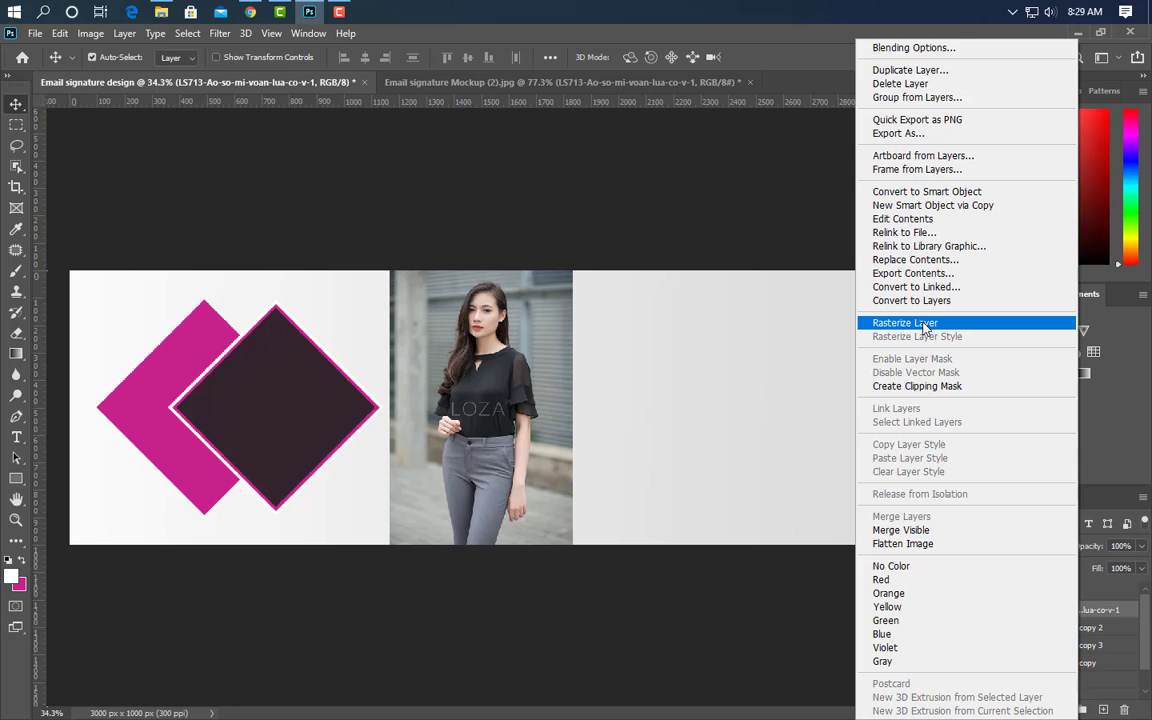
click(915, 386)
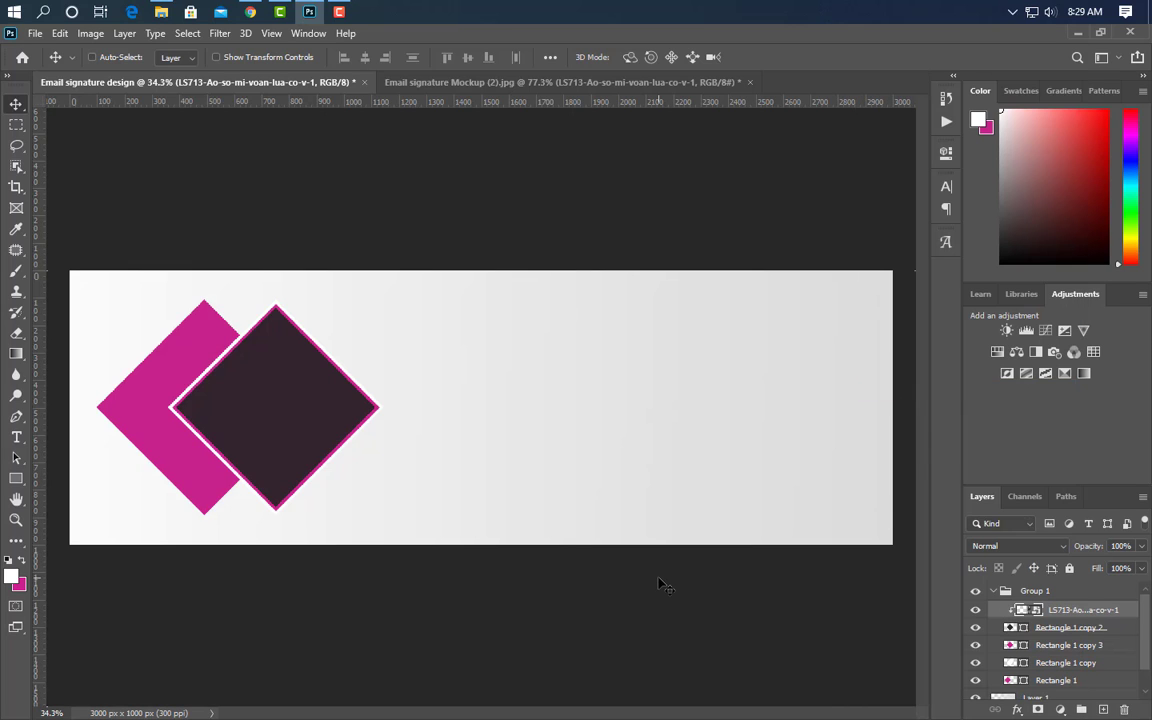
key(ctrl+t)
drag(572, 455, 357, 493)
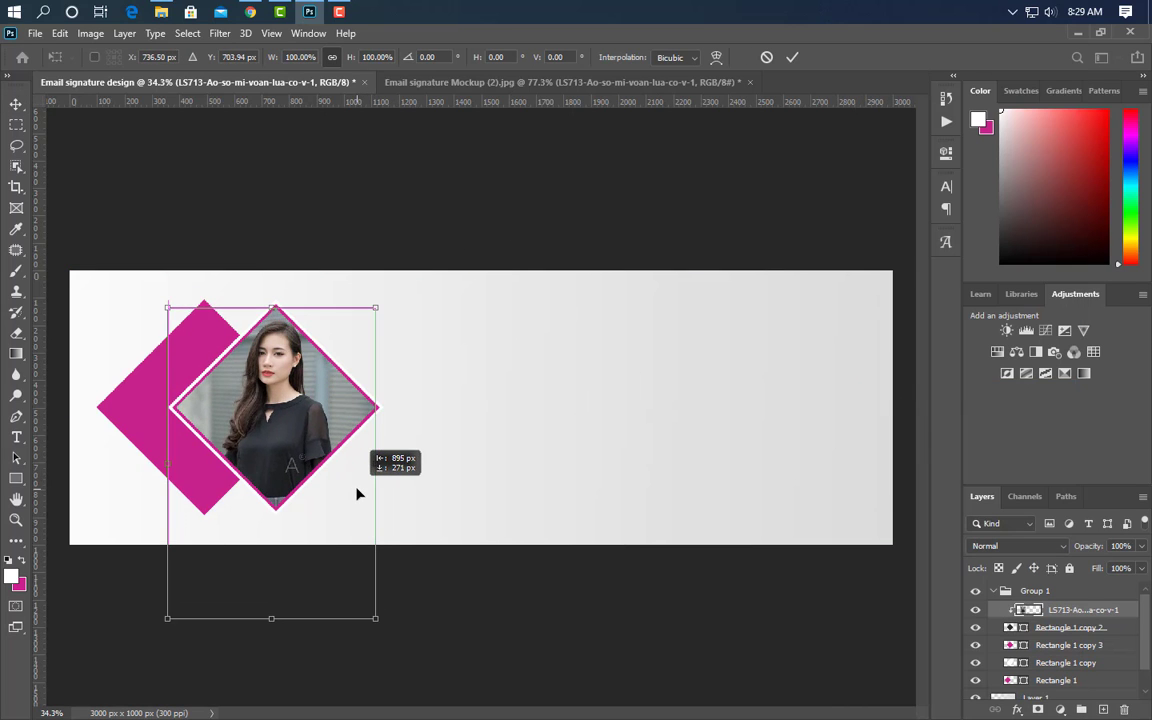
drag(271, 618, 268, 678)
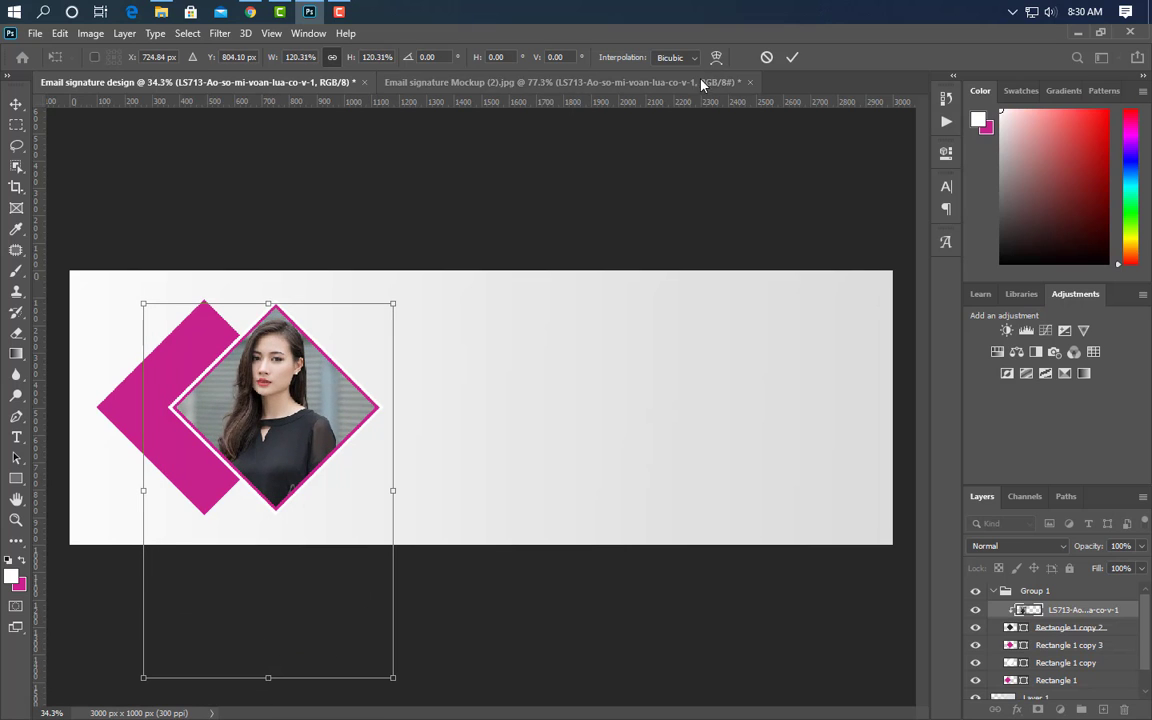
key(Return)
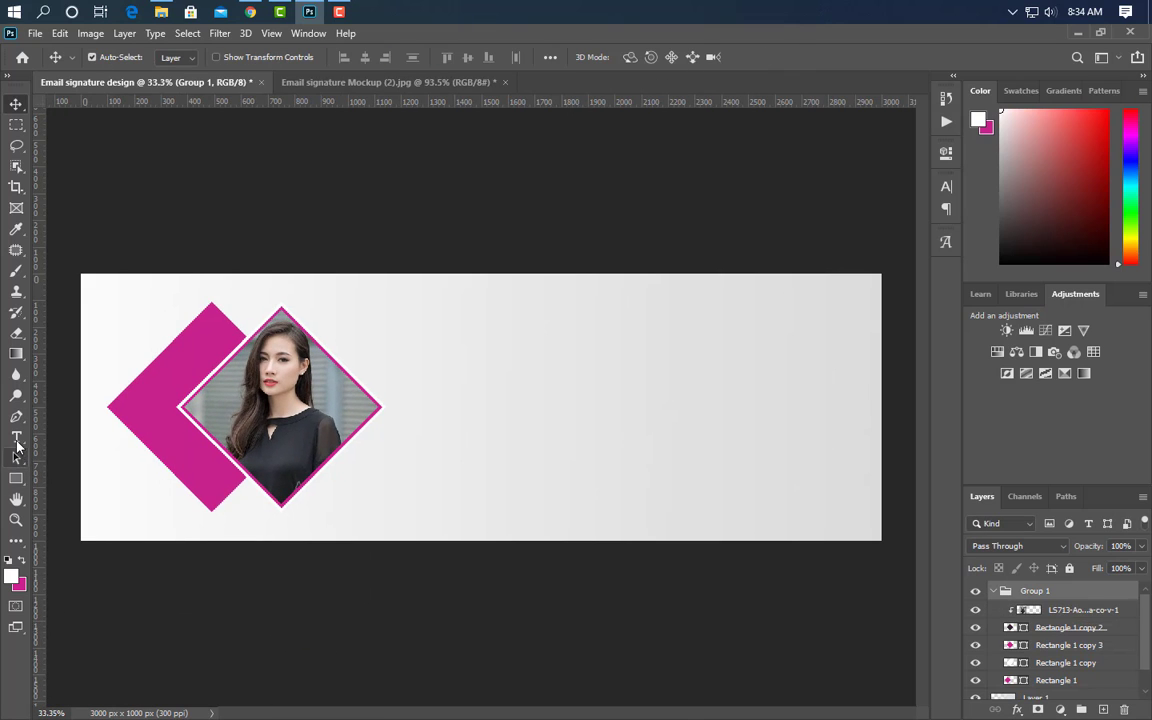
click(16, 440)
click(373, 457)
text(ROBE)
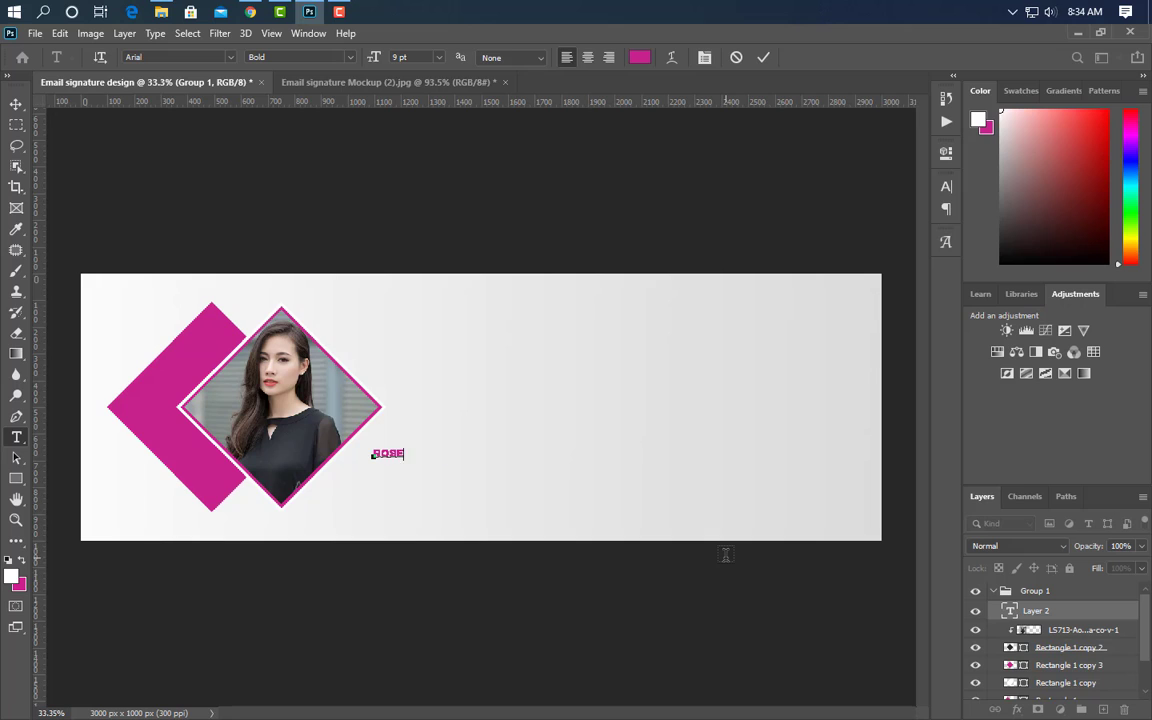
click(762, 58)
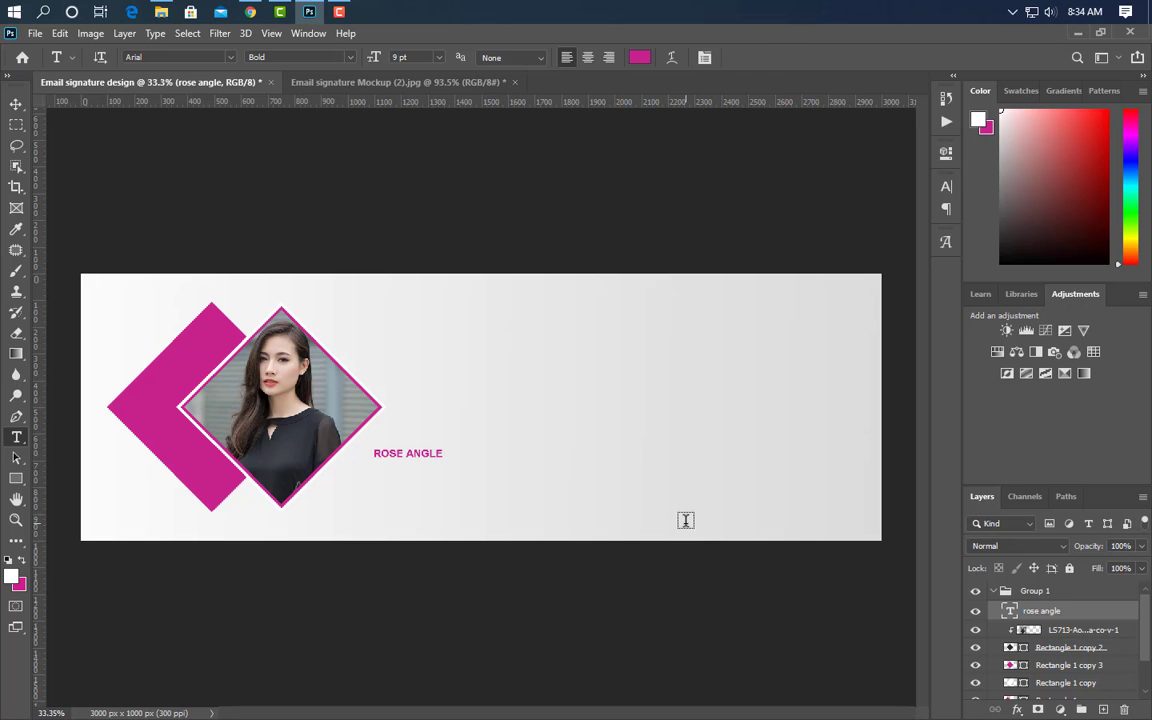
key(ctrl+t)
drag(444, 453, 547, 452)
drag(472, 469, 471, 472)
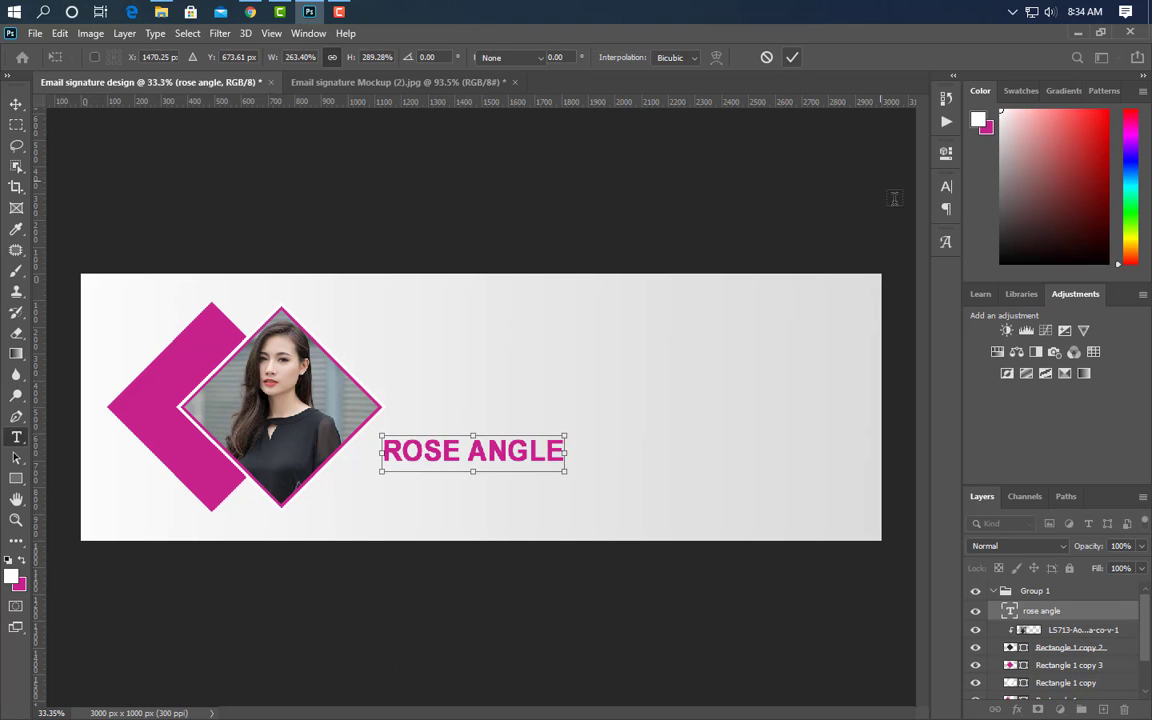
key(Return)
scroll(478, 501, up, 4)
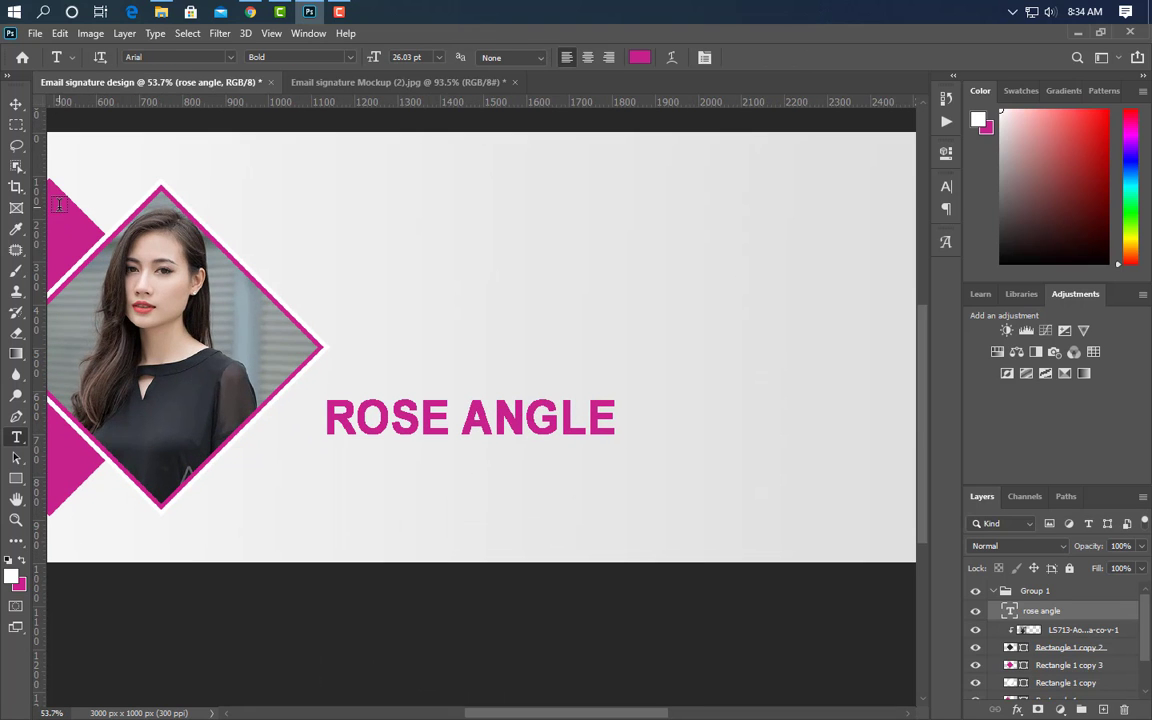
click(16, 103)
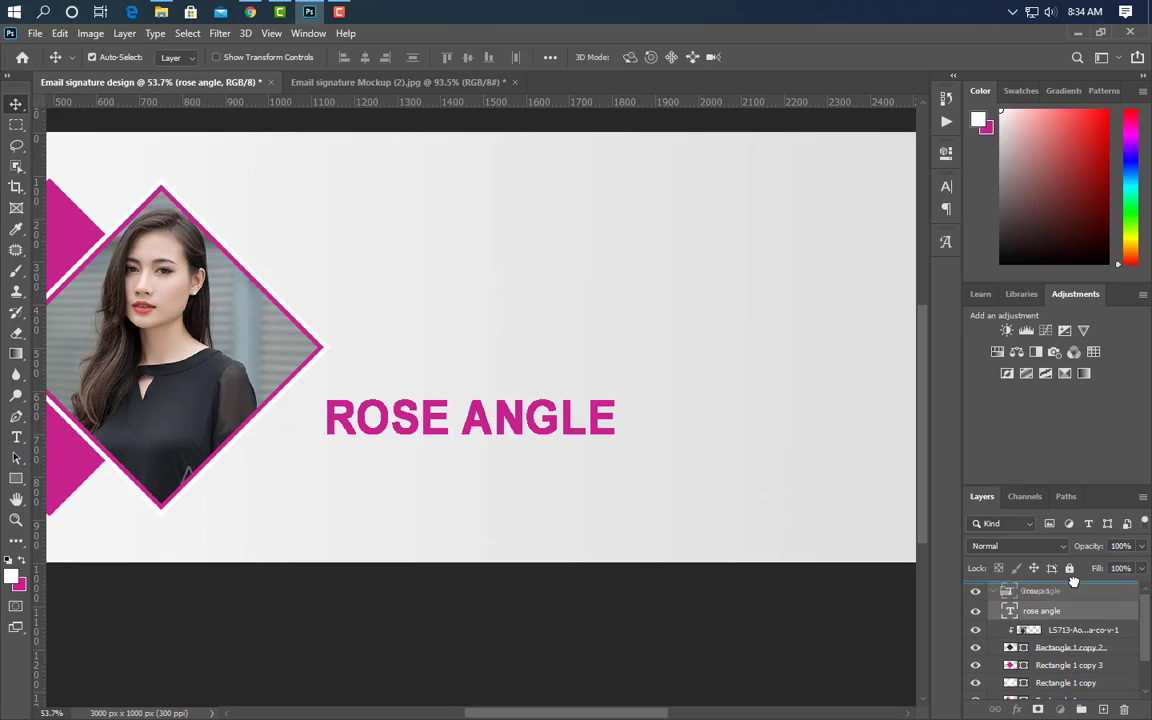
drag(1073, 581, 1073, 584)
click(1104, 709)
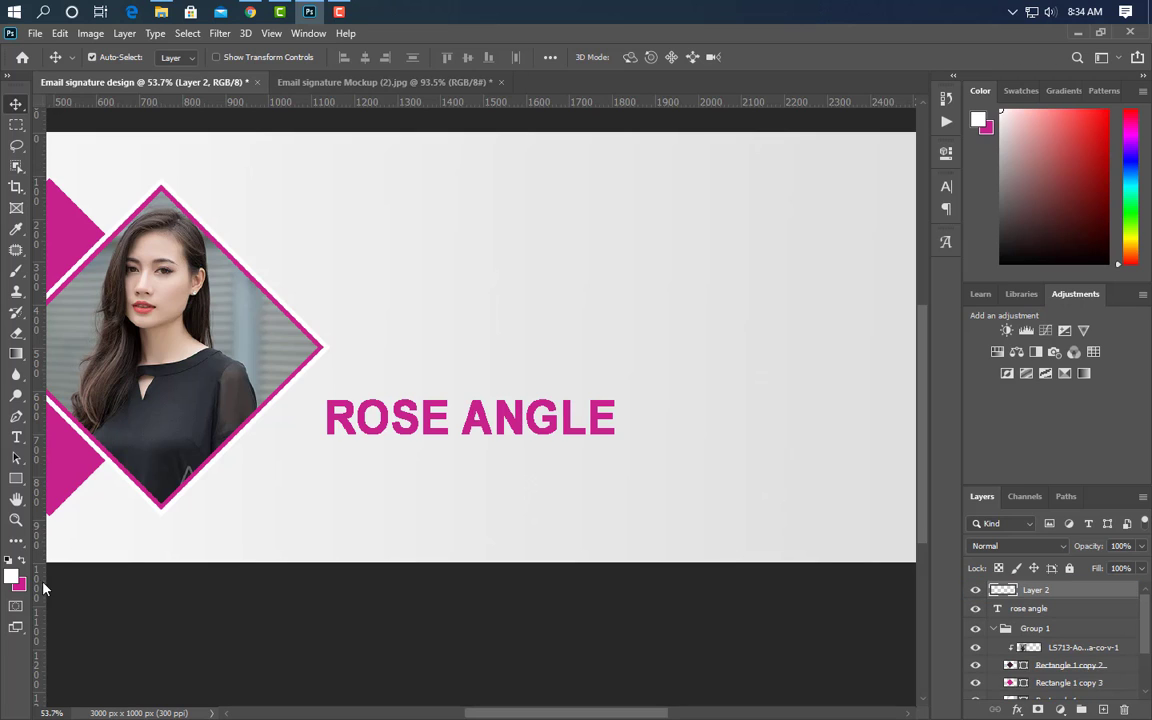
click(16, 479)
mouse_move(327, 452)
mouse_down()
mouse_move(527, 501)
mouse_move(613, 496)
mouse_up()
click(903, 148)
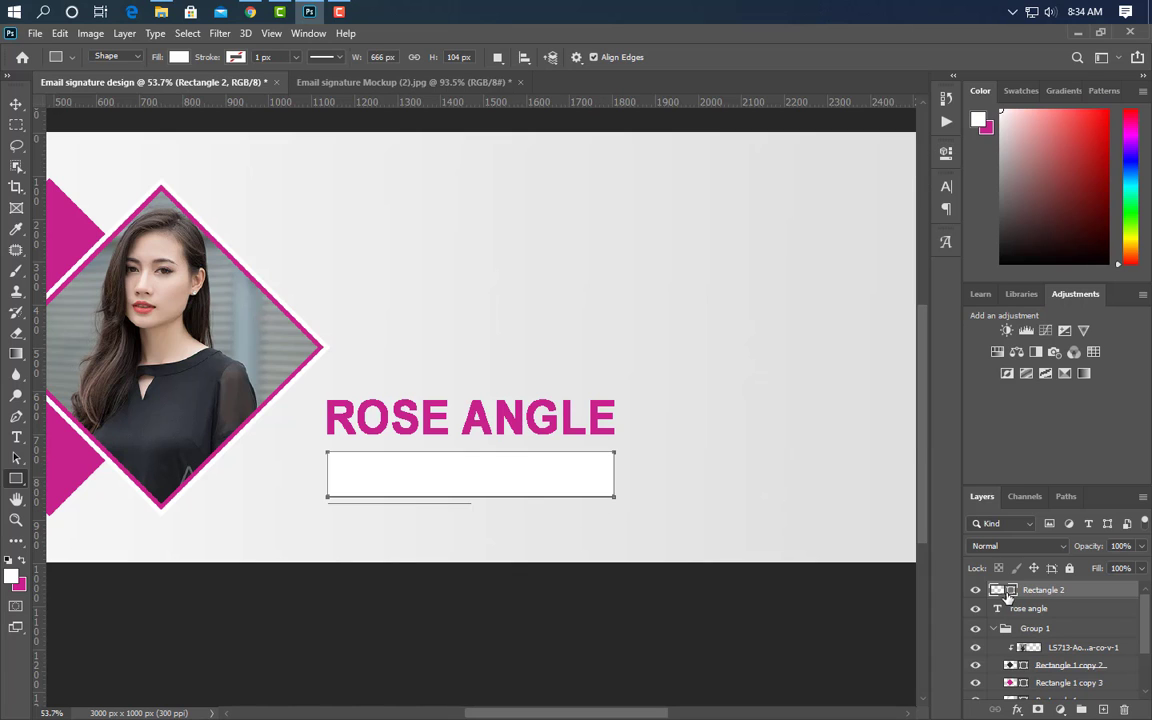
double_click(1009, 593)
click(378, 415)
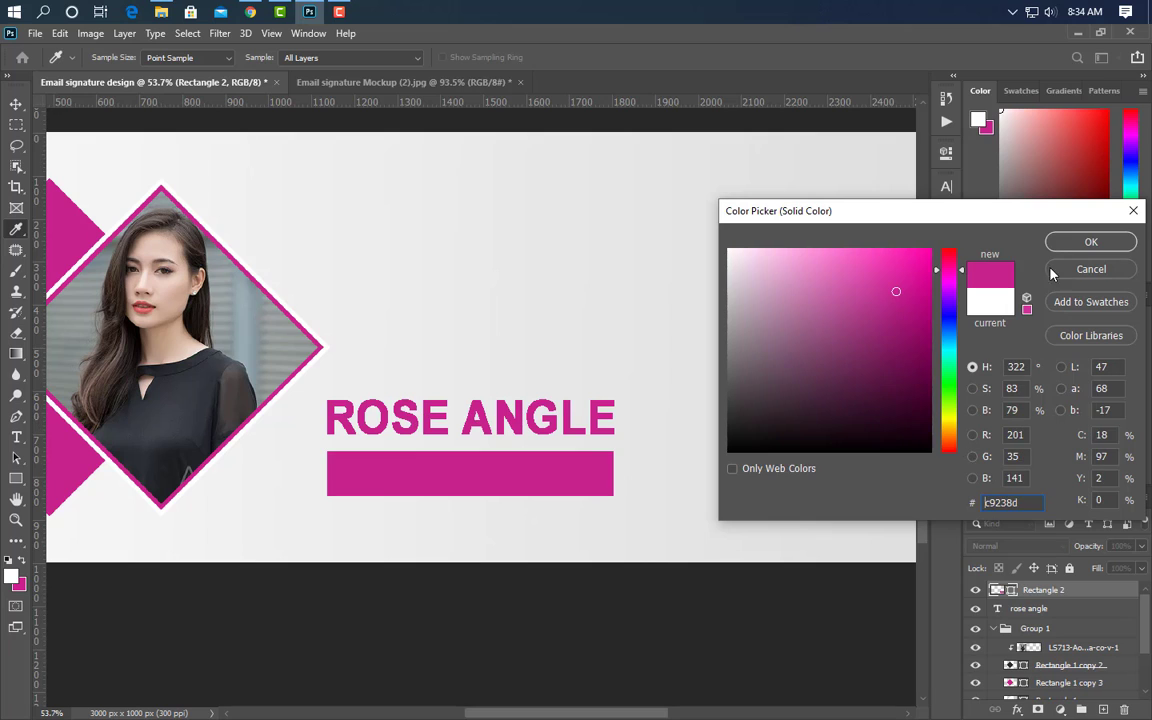
key(Return)
- Type 'graphic designer' on the magenta bar
key(t)
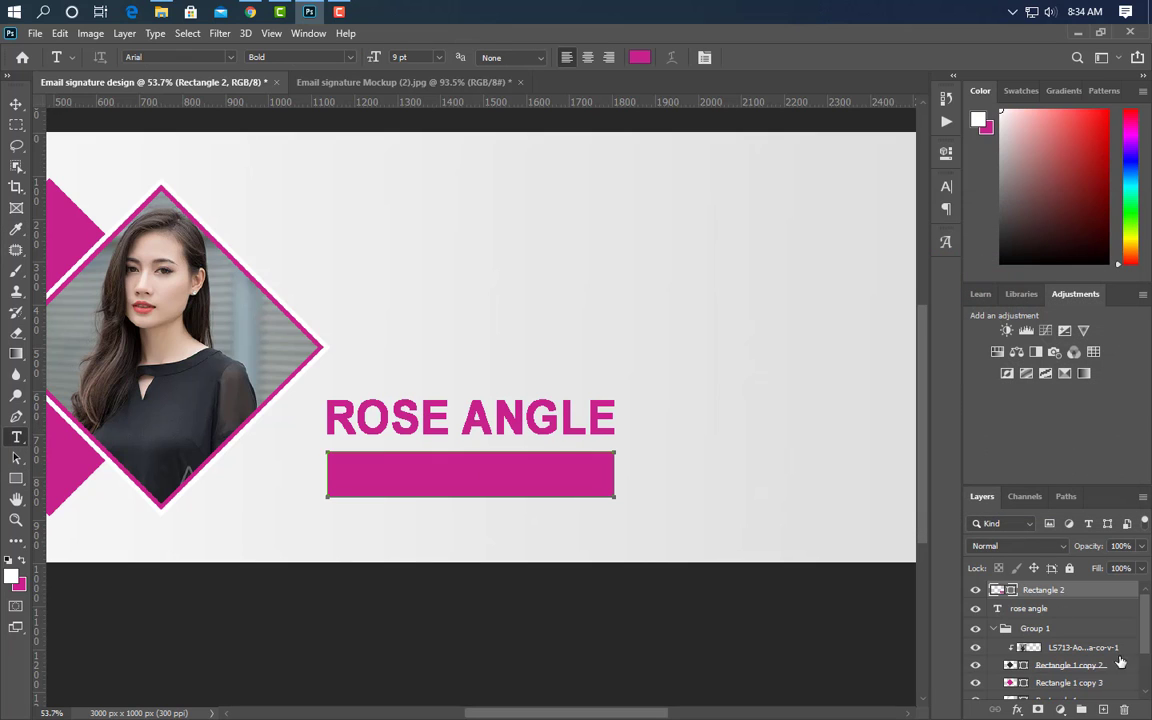
click(1103, 709)
click(352, 478)
text(graphic des)
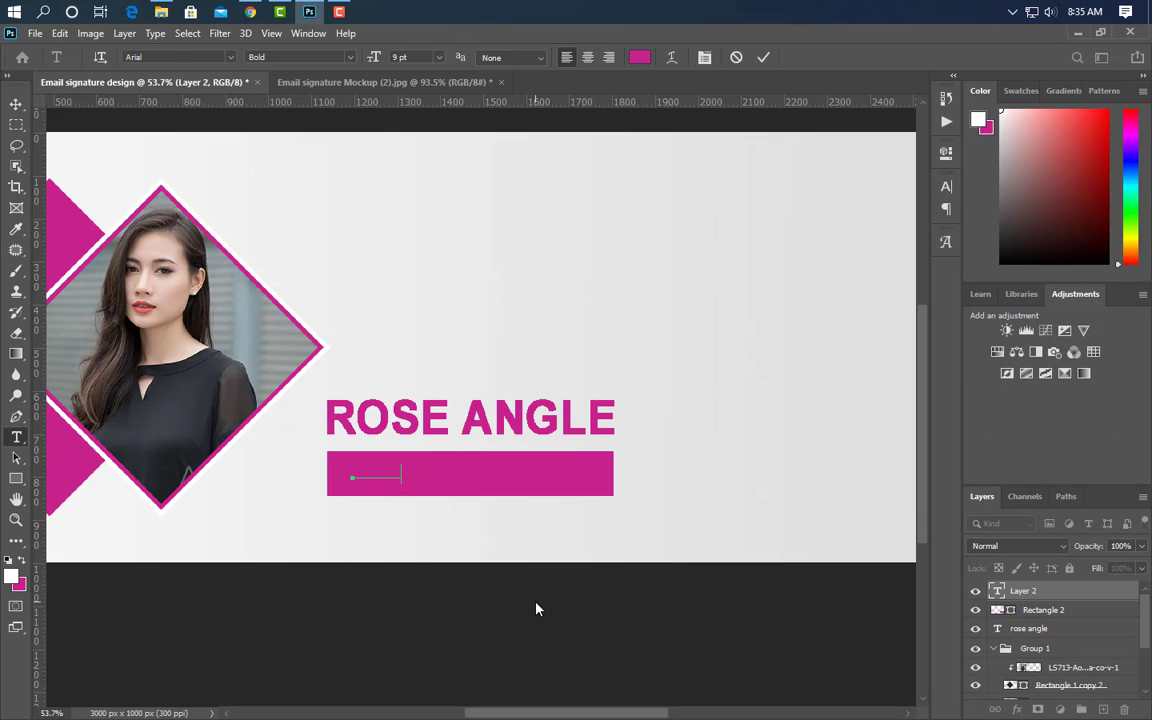
text(igner)
click(763, 57)
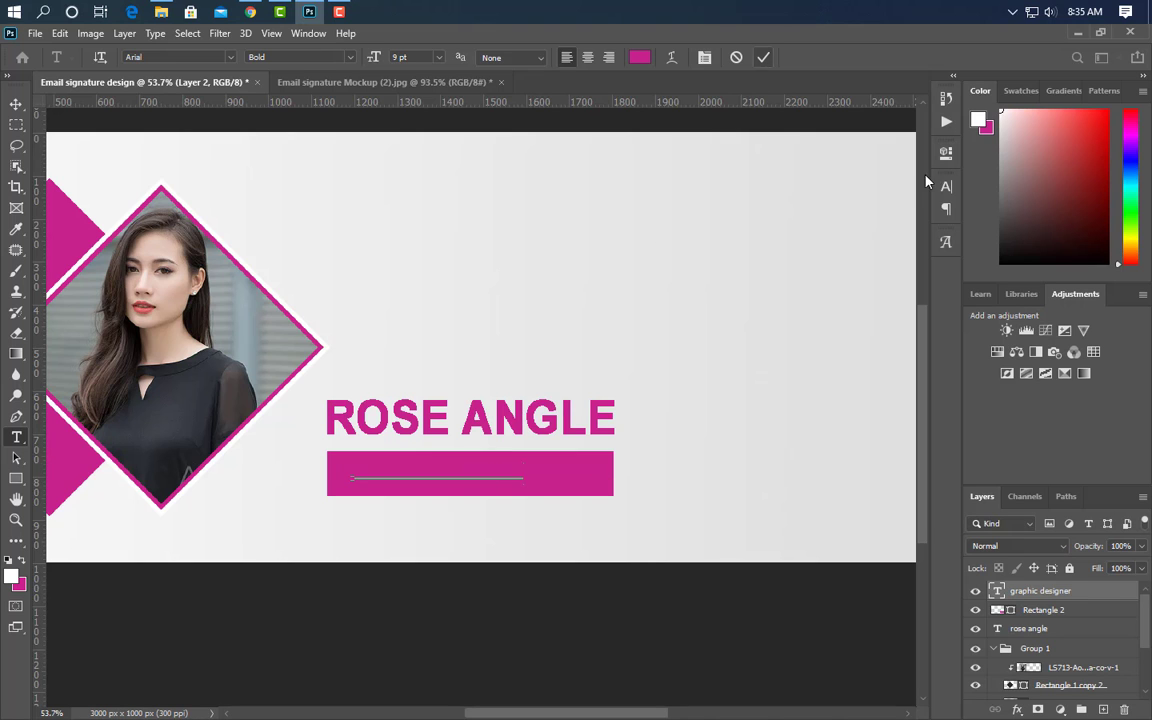
- Make the title text light grey (ebebeb) and Regular weight
click(947, 188)
click(900, 288)
click(458, 270)
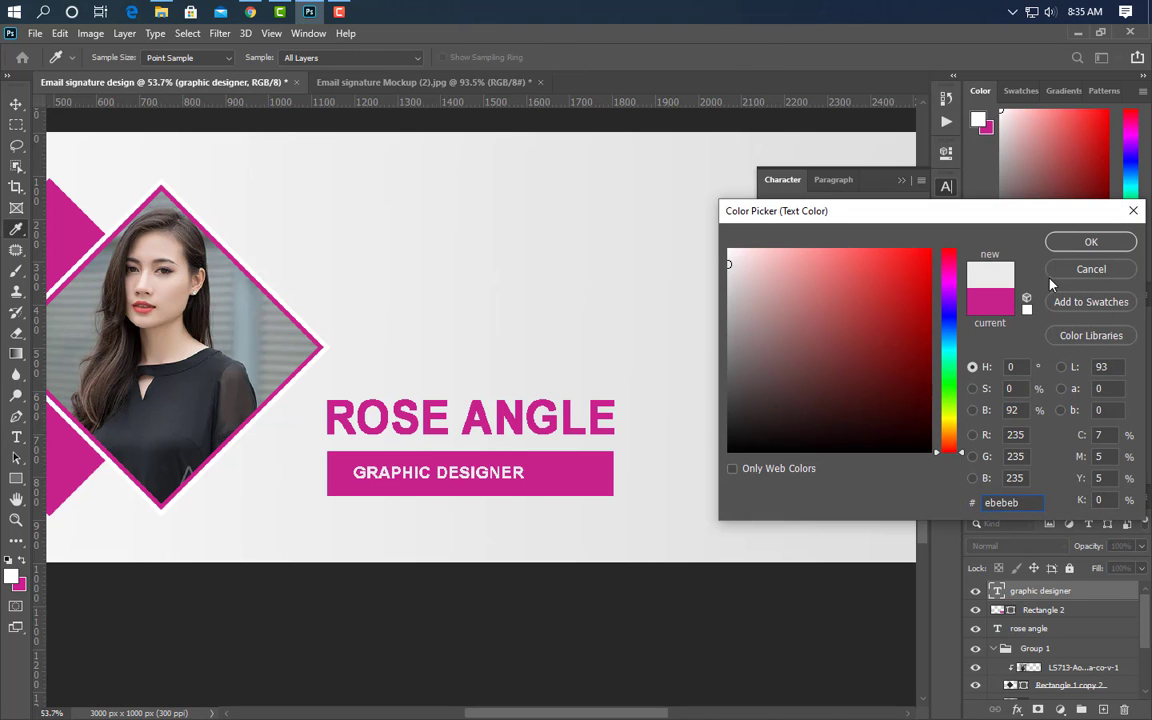
click(1062, 245)
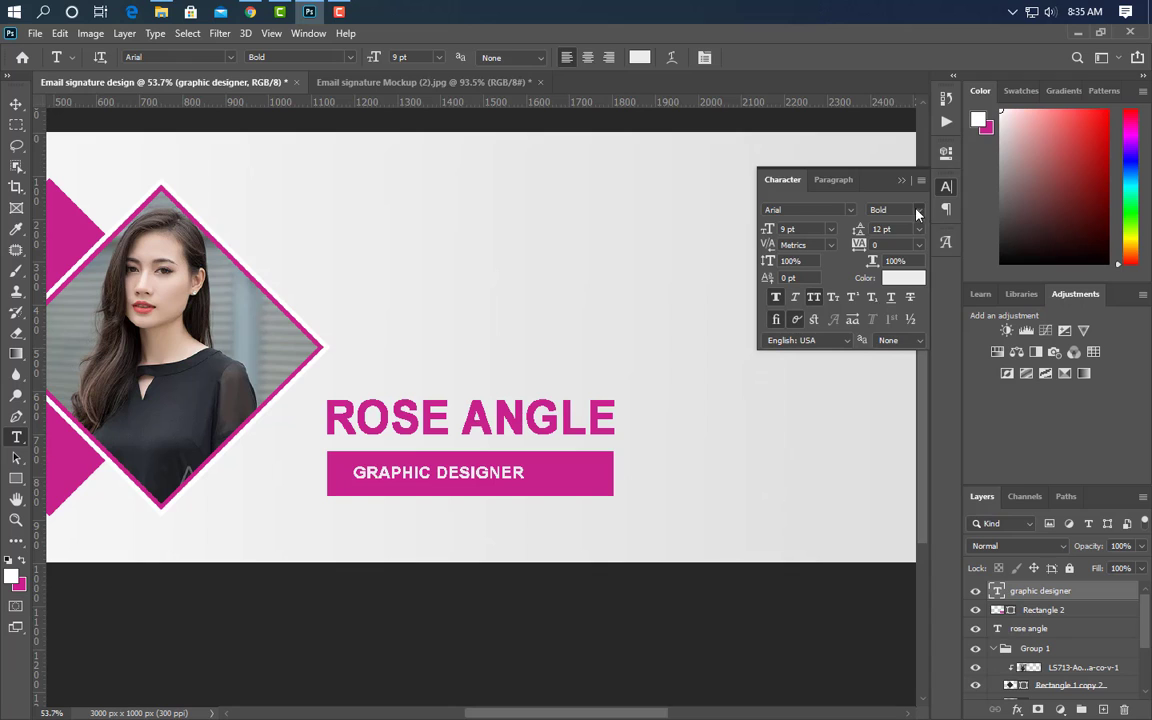
click(917, 213)
click(885, 222)
- Enlarge GRAPHIC DESIGNER to fill the magenta bar
key(ctrl+t)
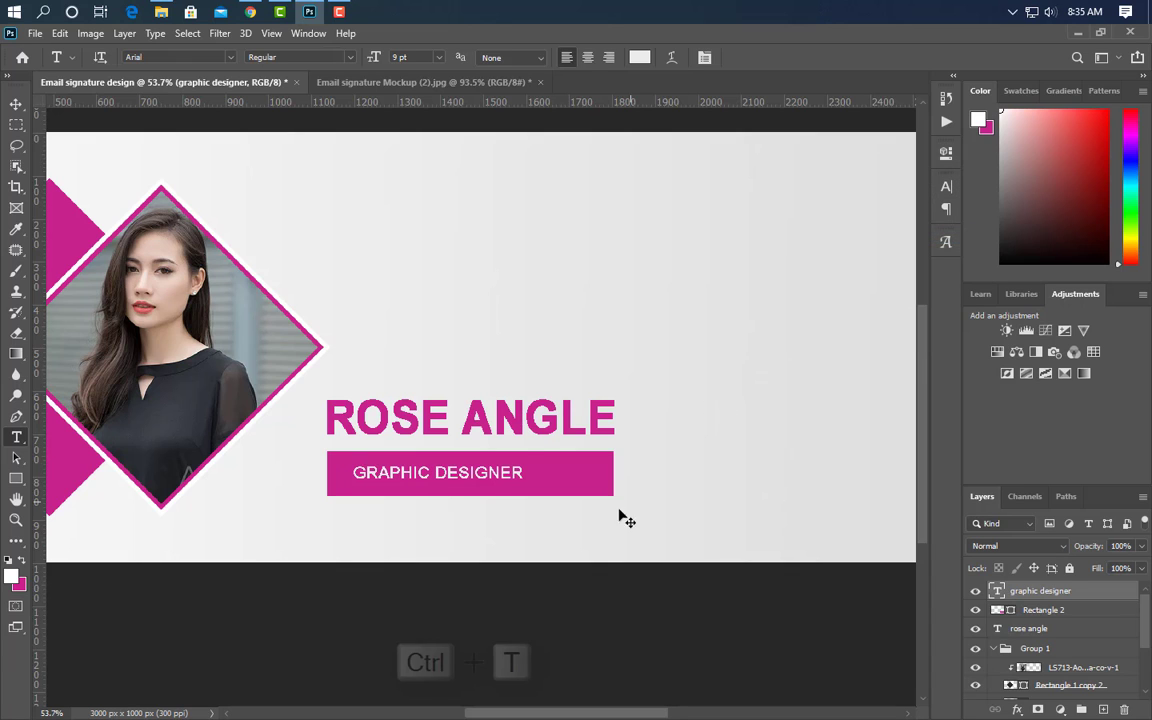
drag(522, 486, 590, 495)
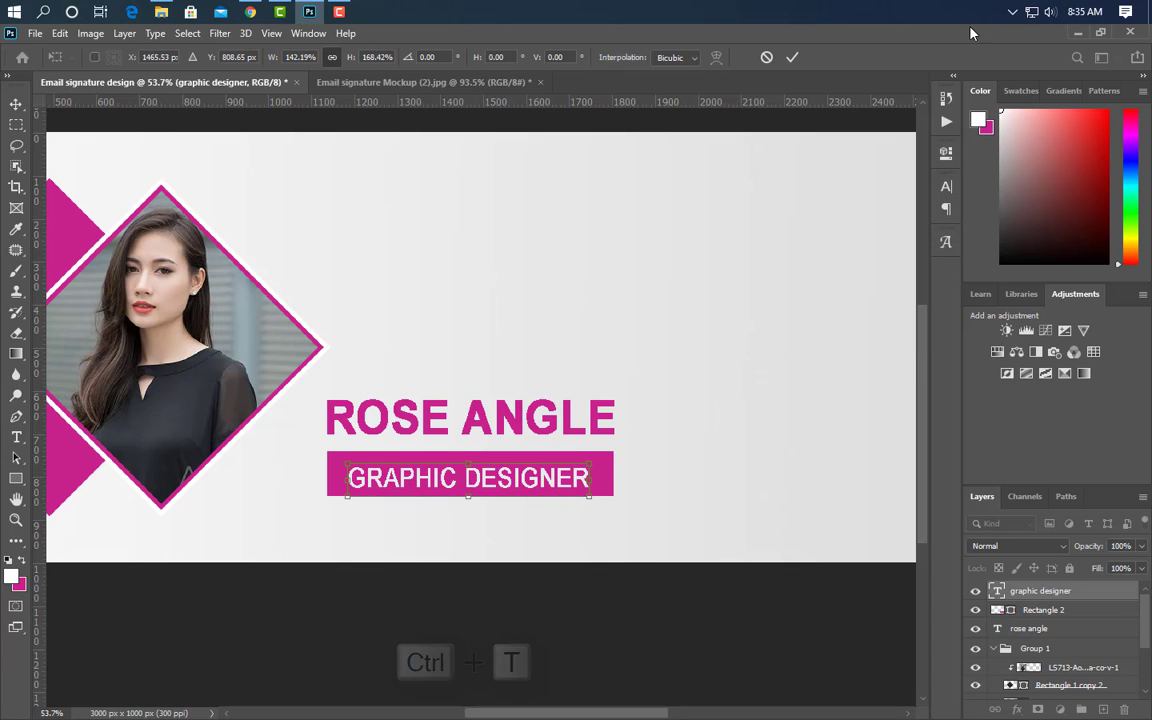
click(792, 57)
key(v)
click(398, 419)
scroll(397, 420, down, 2)
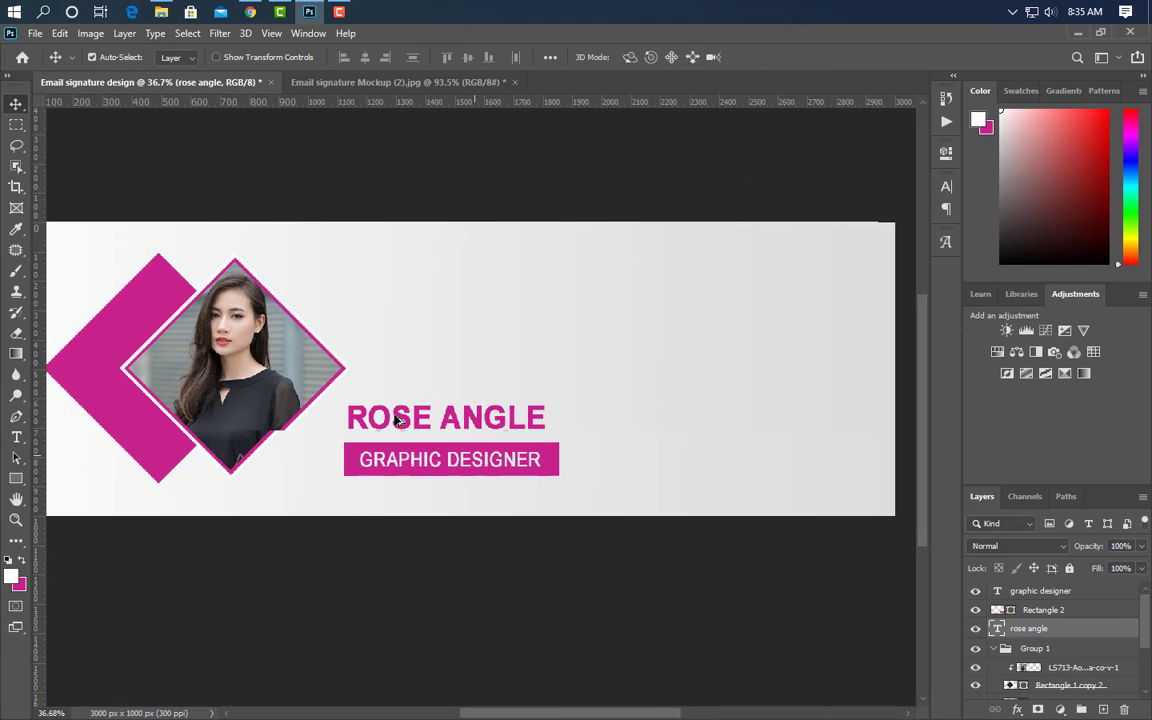
- Type EMAIL SIGNATURE DESIGN above the name, stretch it across the top, and nudge it up
click(16, 437)
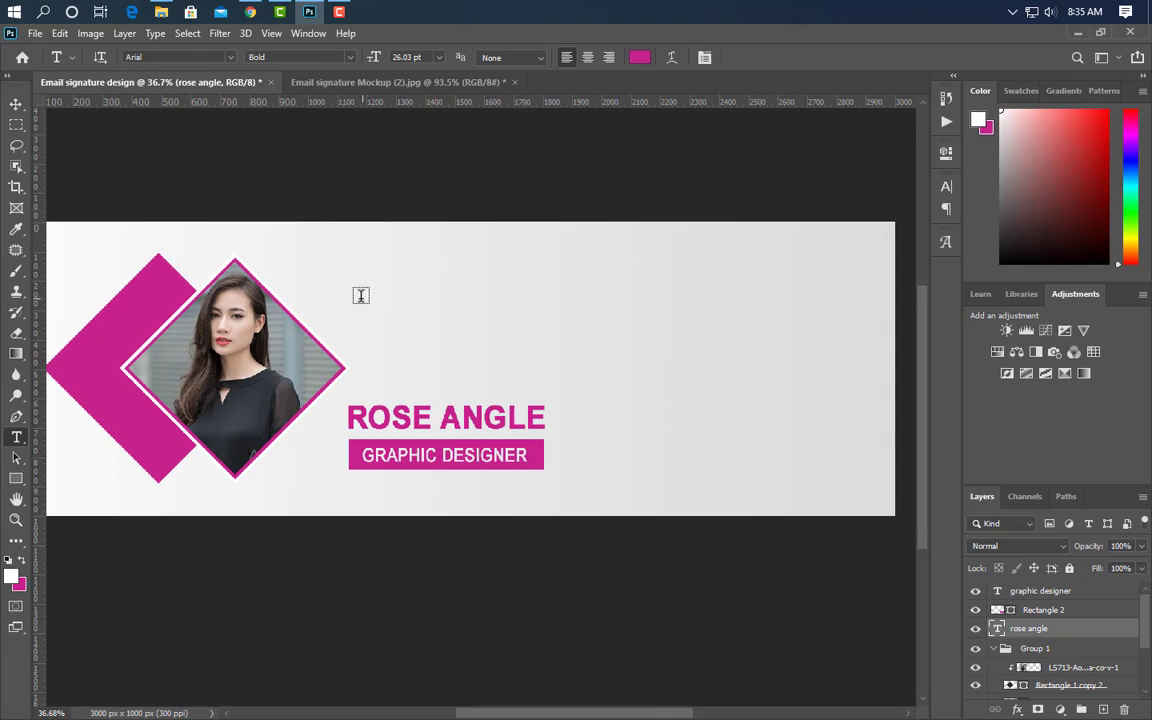
click(347, 289)
text(EMAIL SIGNATURE DESIGN)
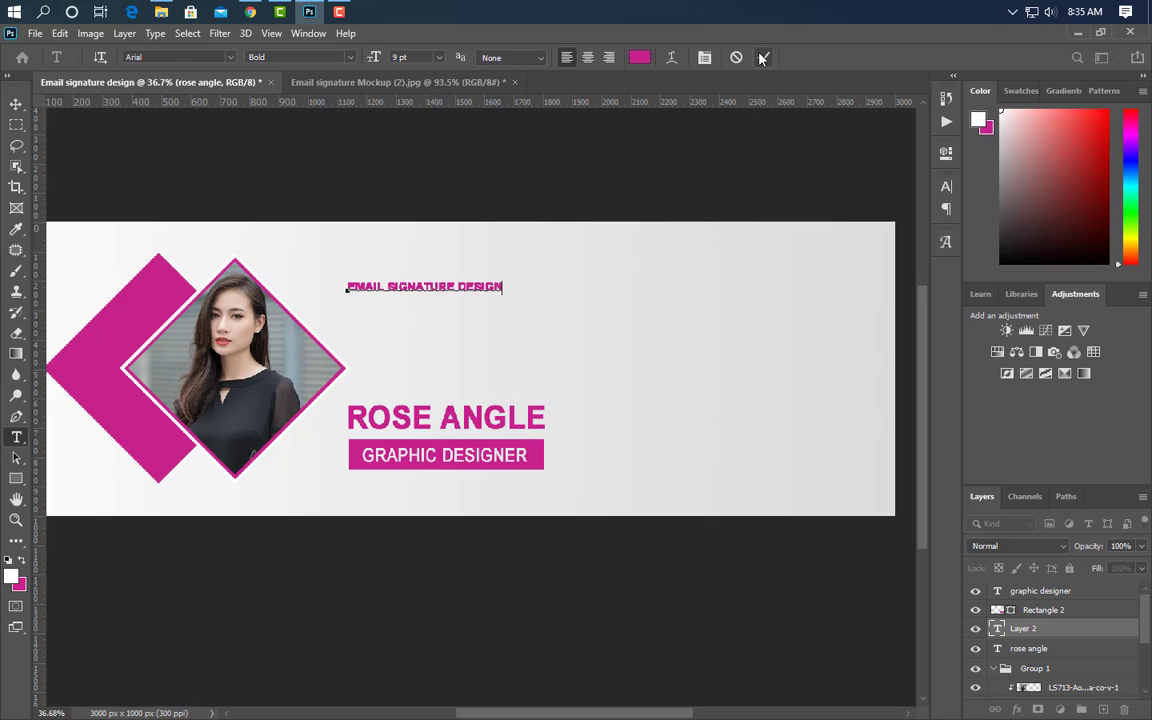
click(762, 57)
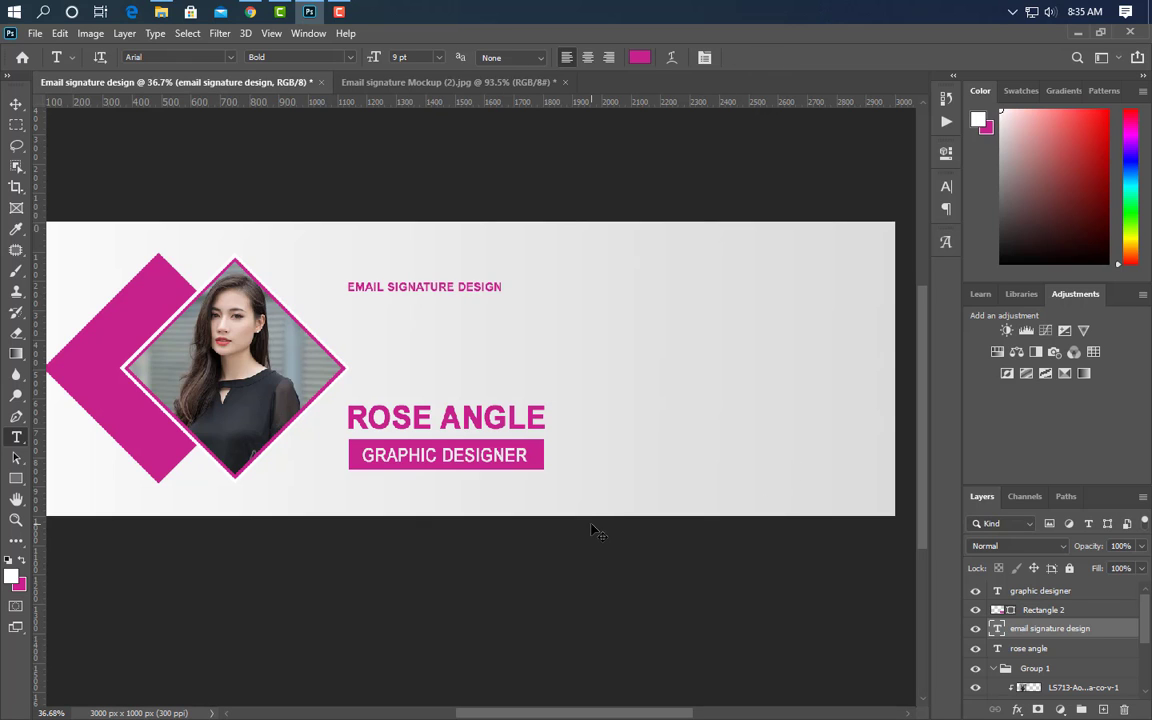
key(ctrl+t)
drag(508, 287, 862, 258)
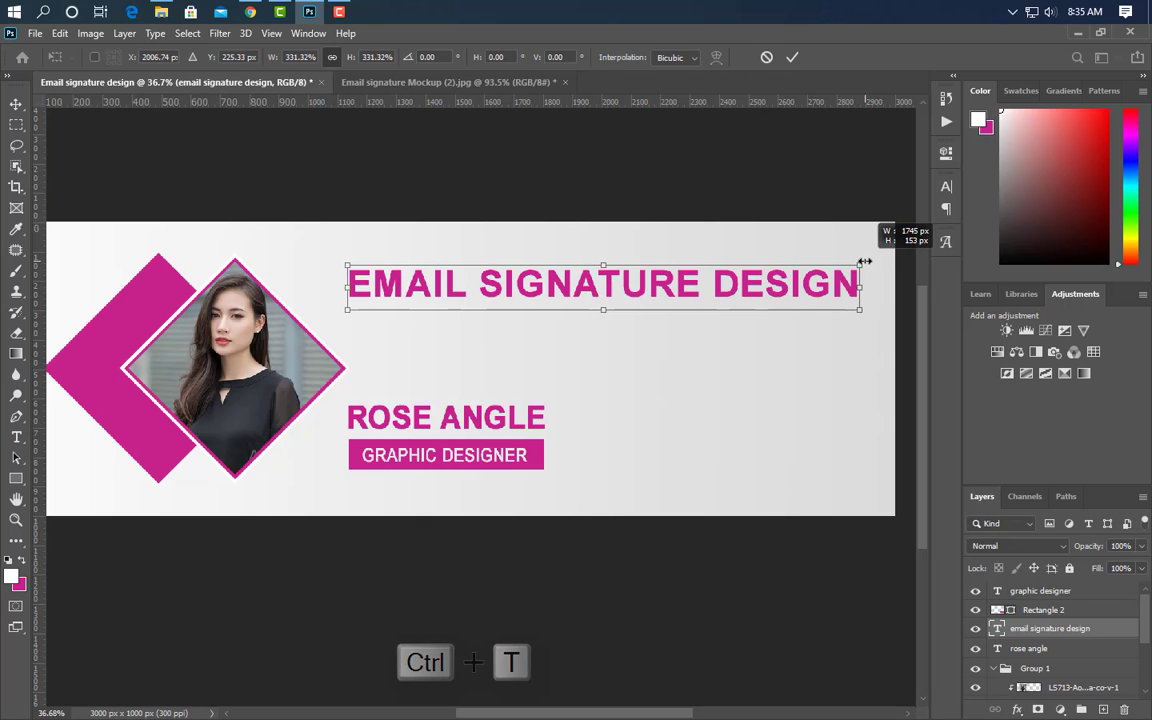
click(792, 57)
click(16, 104)
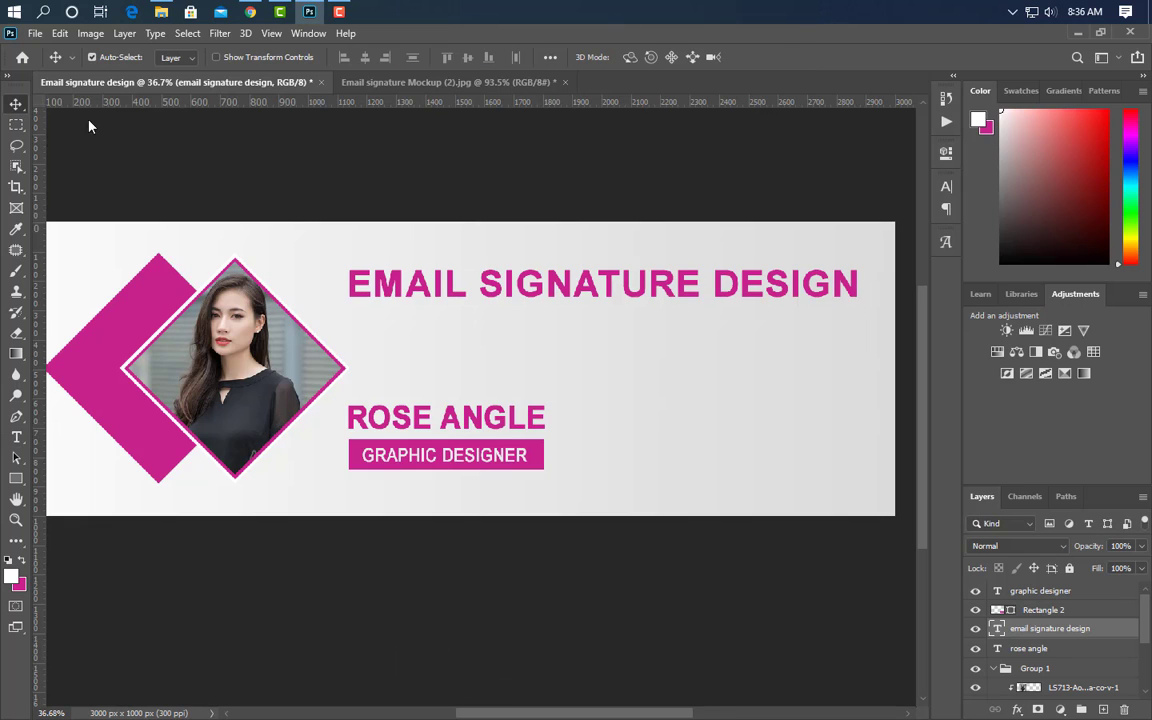
key(shift+Up)
key(shift+Up)
key(shift+Up)
key(shift+Up)
- Type FREE GRAPHIC DESIGN TUTORIAL below the main heading
click(16, 437)
click(375, 319)
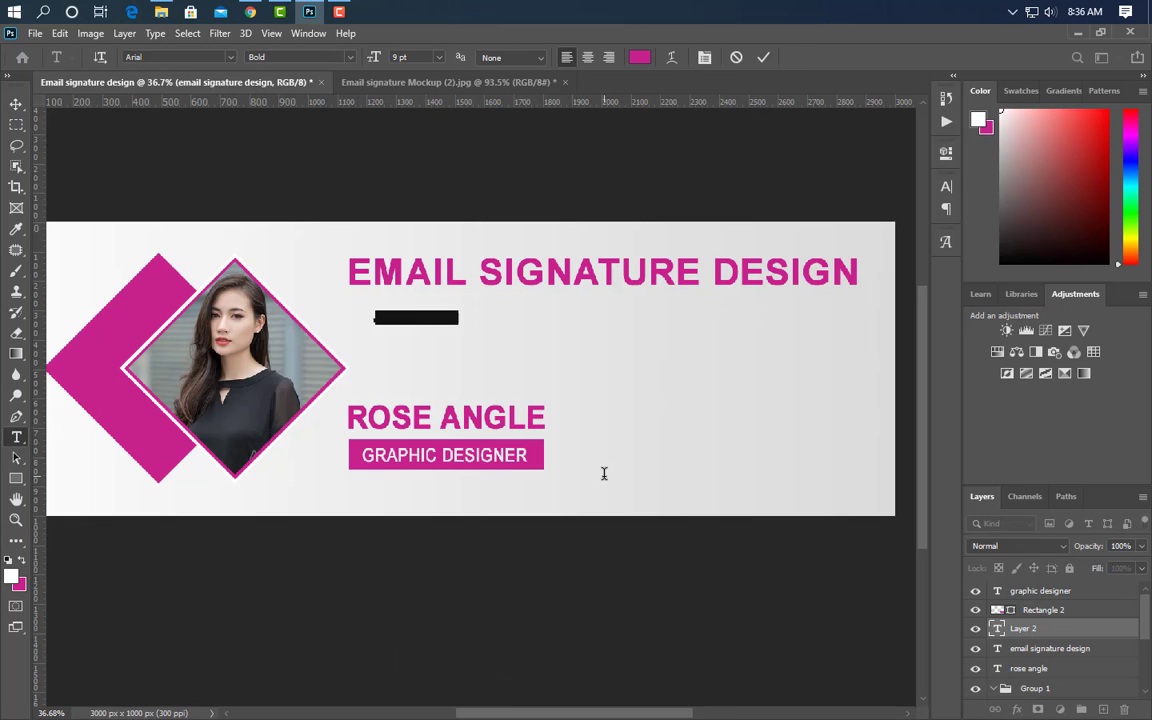
text(FREE GRAPHIC DESIGN TUTORIAL)
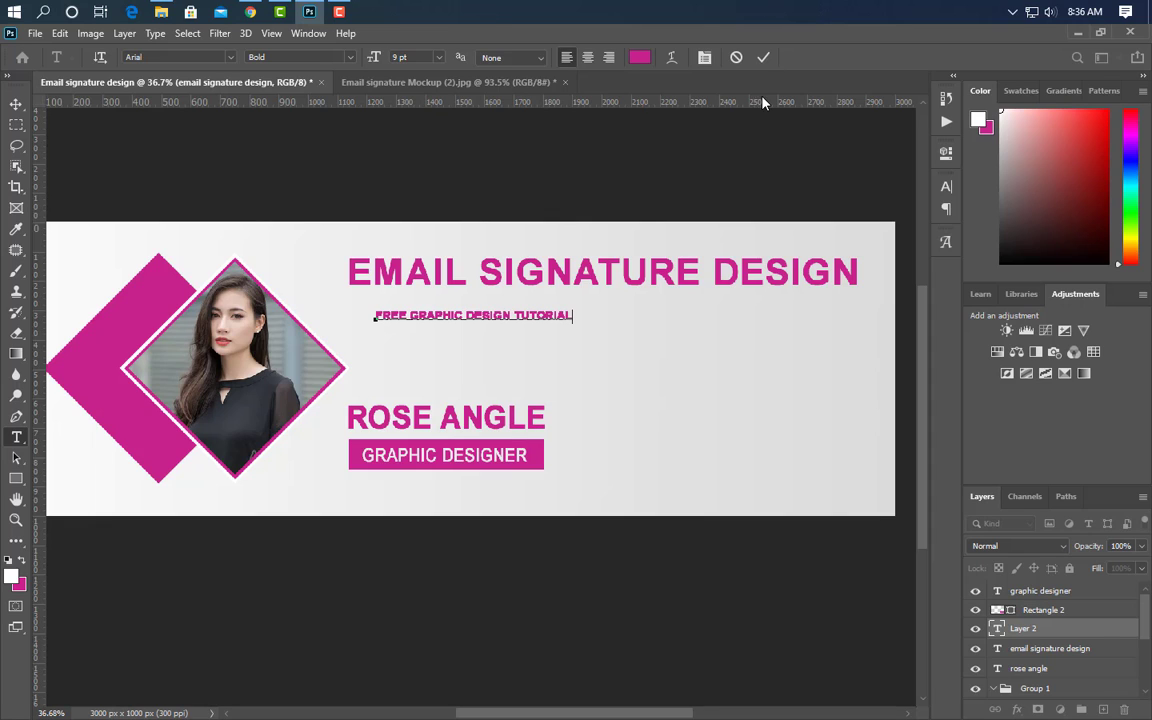
click(763, 57)
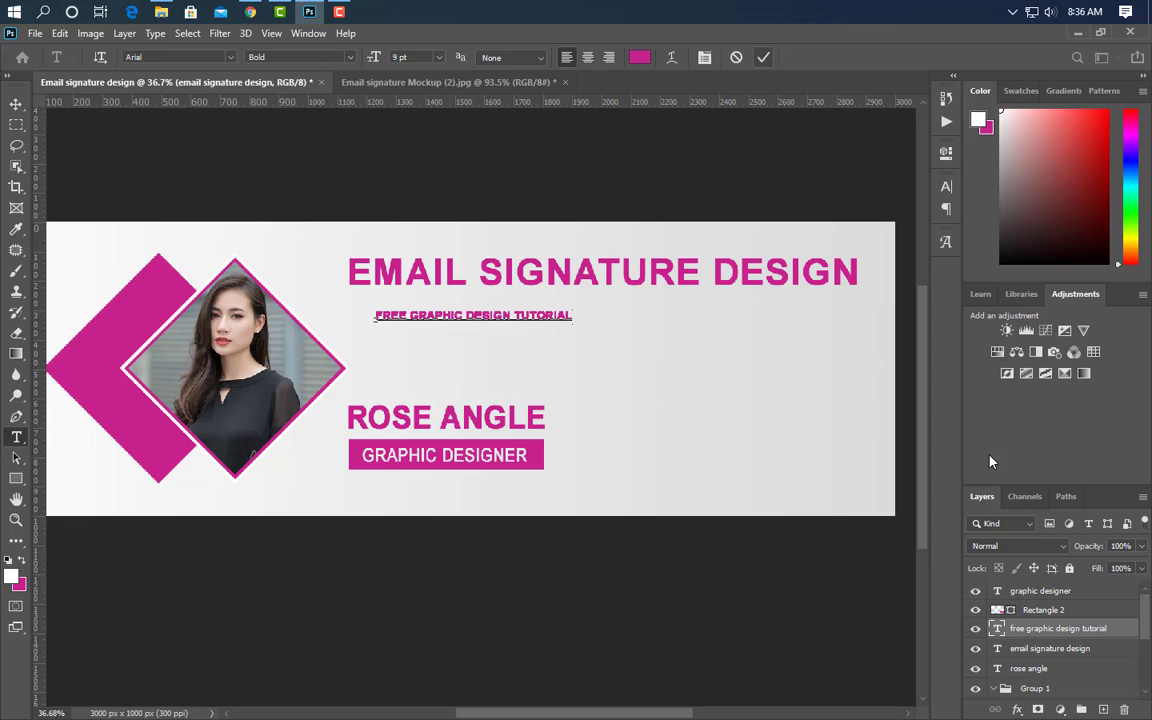
- Switch the subtitle to Regular weight and enlarge it to about 154%
click(948, 186)
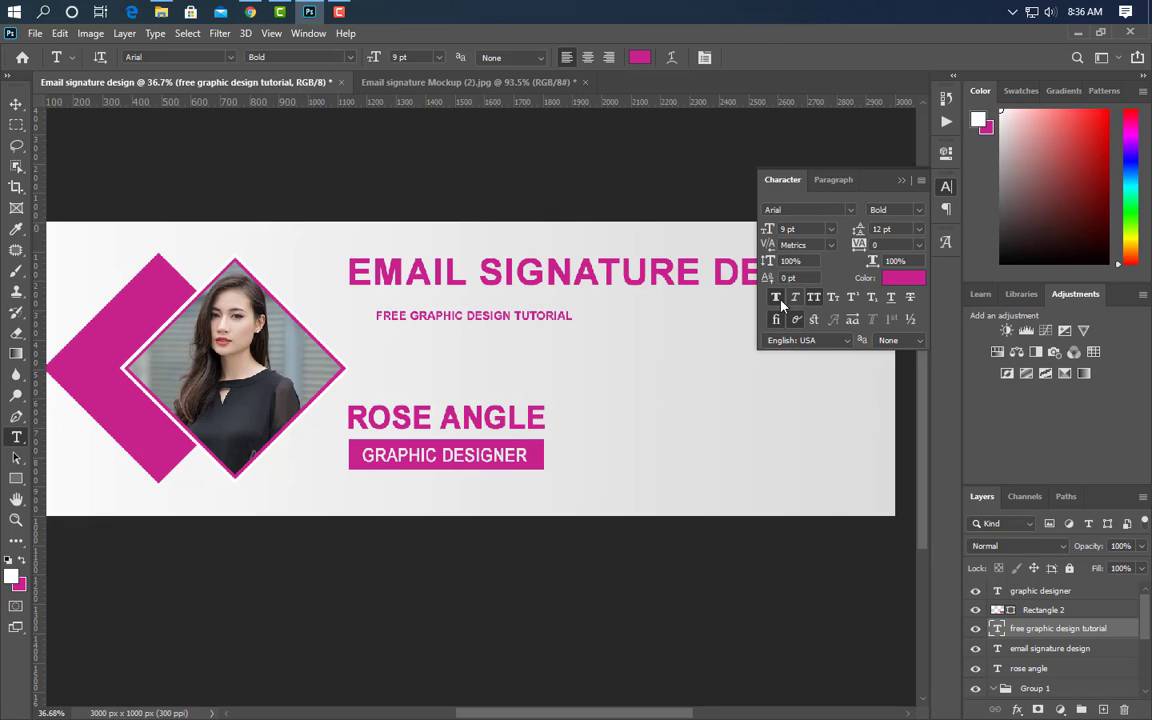
click(919, 210)
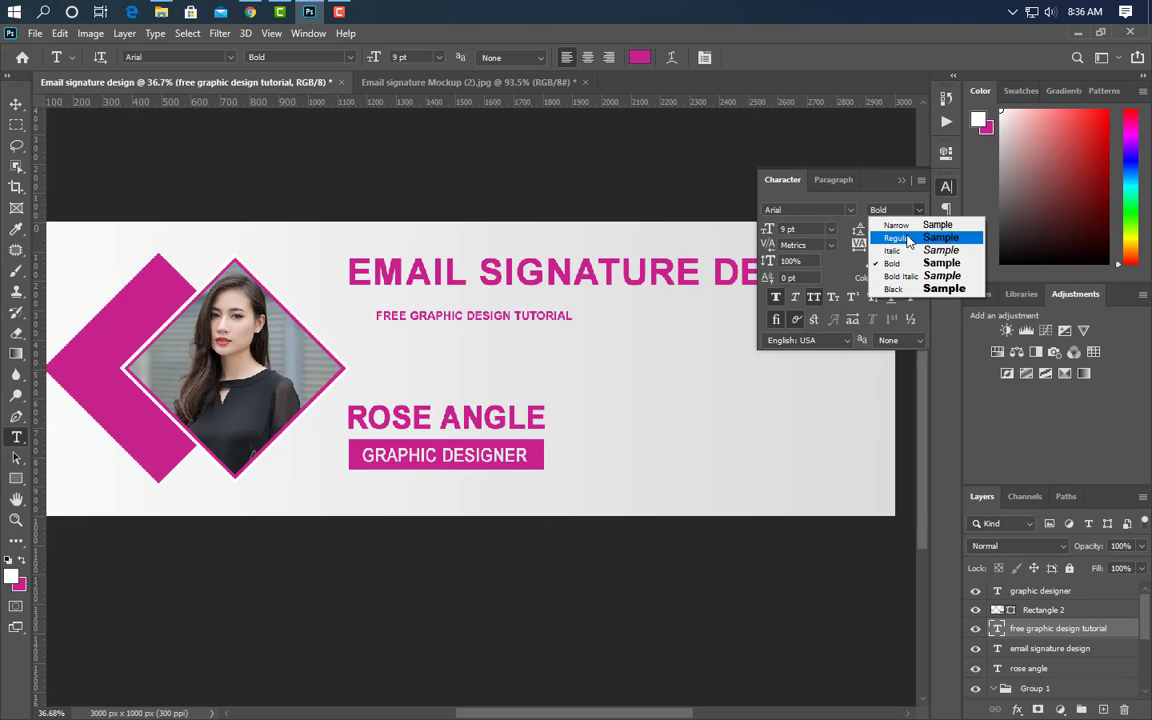
click(895, 238)
click(903, 181)
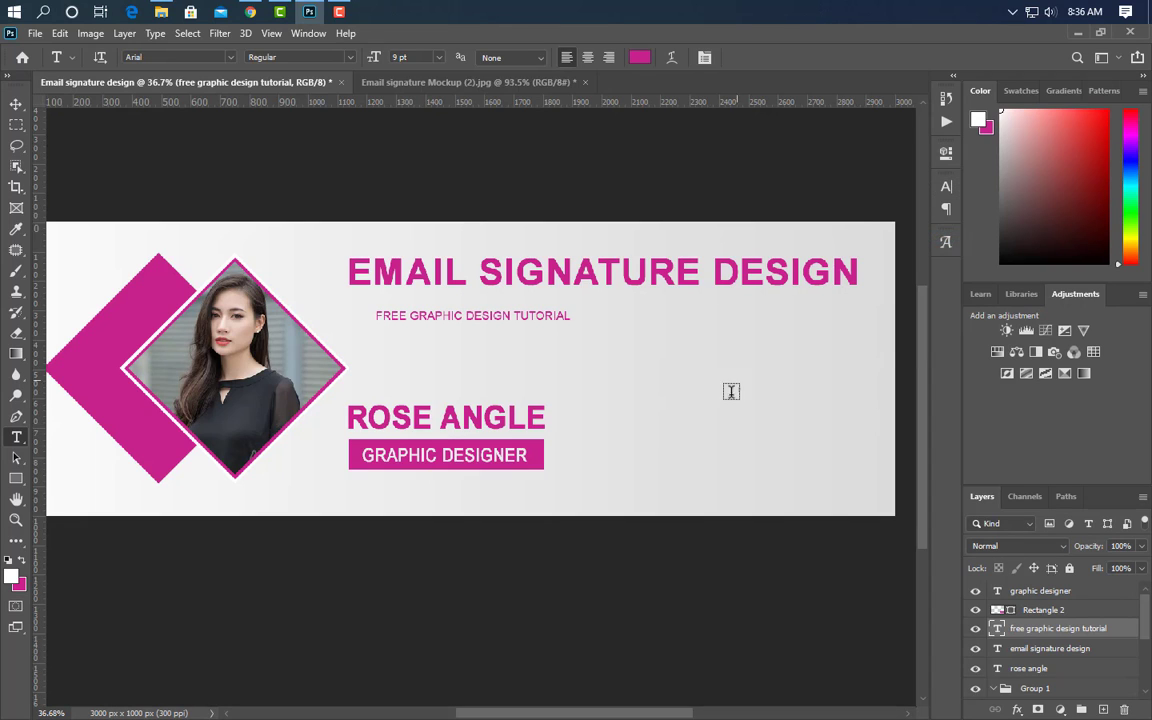
key(ctrl+t)
drag(571, 316, 676, 316)
drag(664, 315, 672, 304)
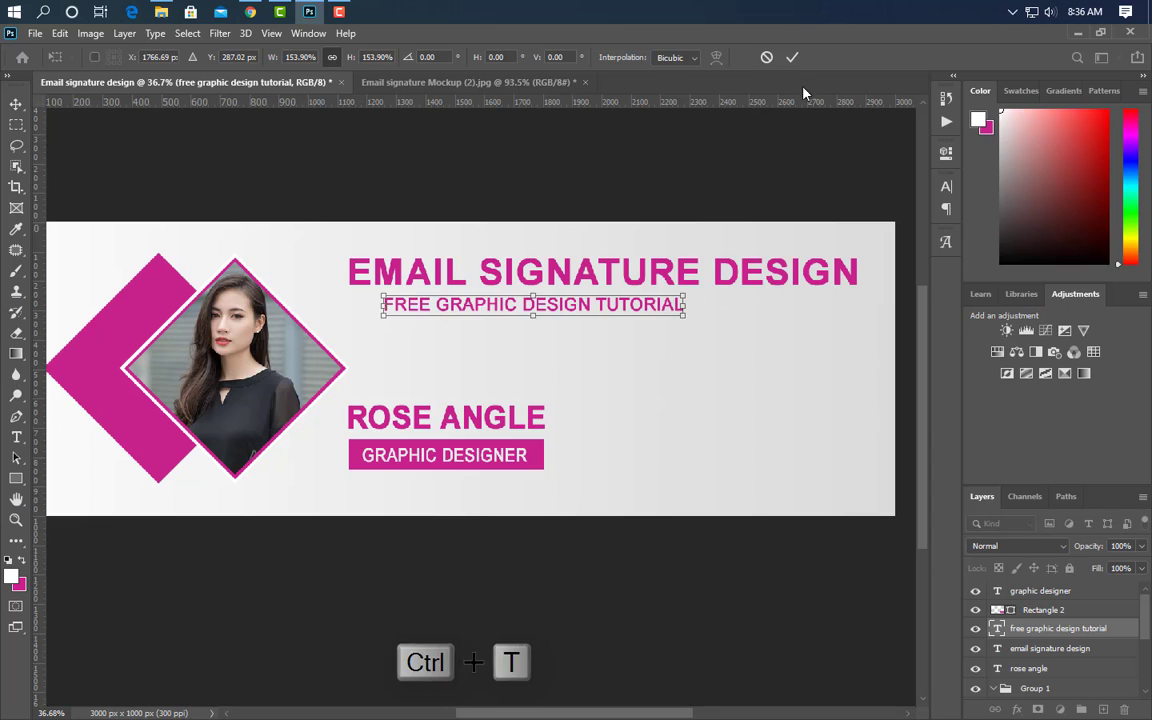
click(792, 57)
- Set the subtitle's tracking to 140 and colour to black, then centre it under the title
click(946, 187)
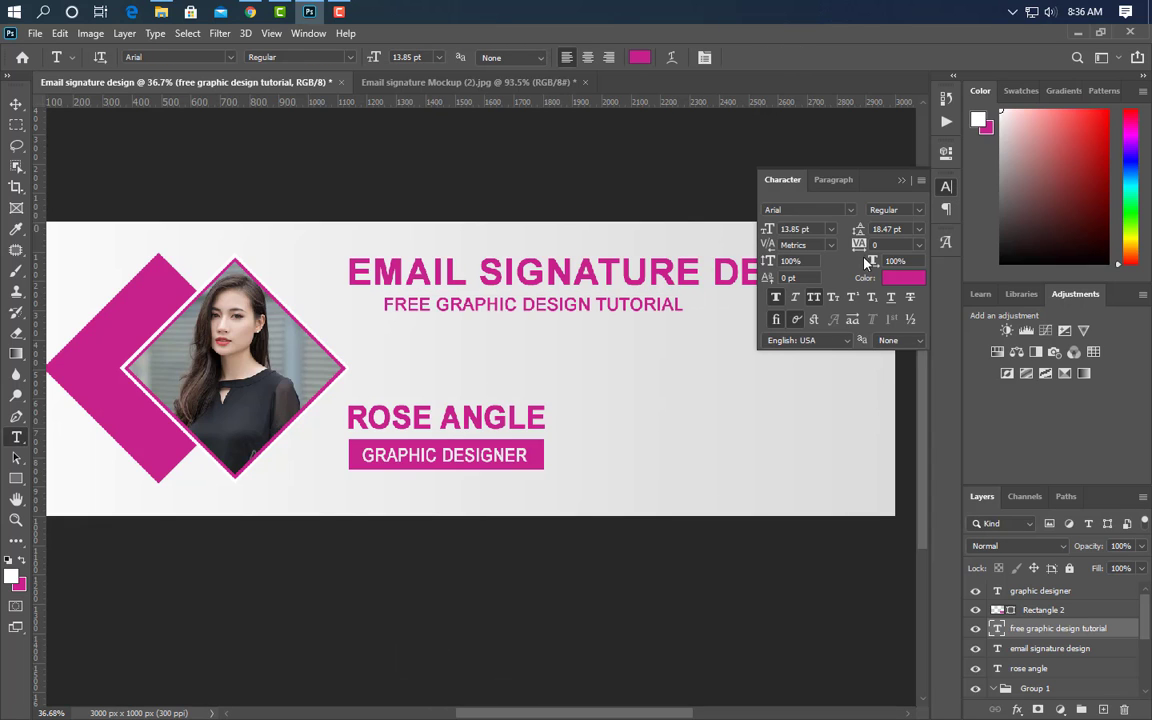
drag(860, 247, 867, 245)
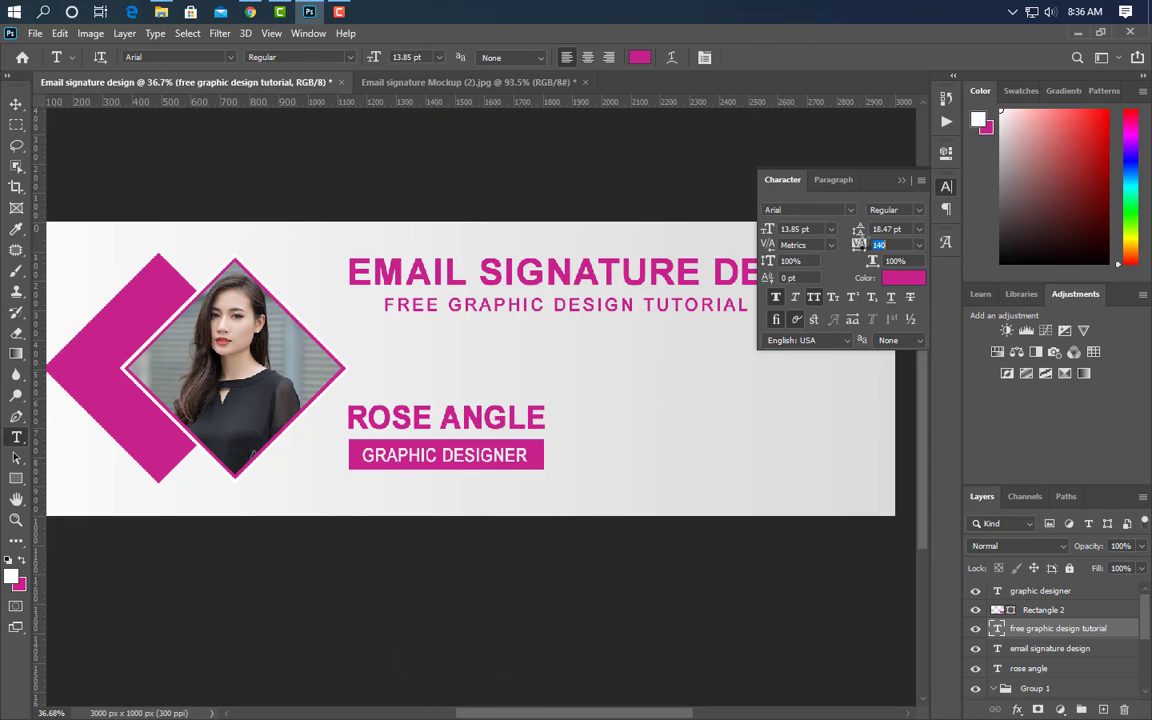
click(919, 282)
drag(782, 432, 757, 460)
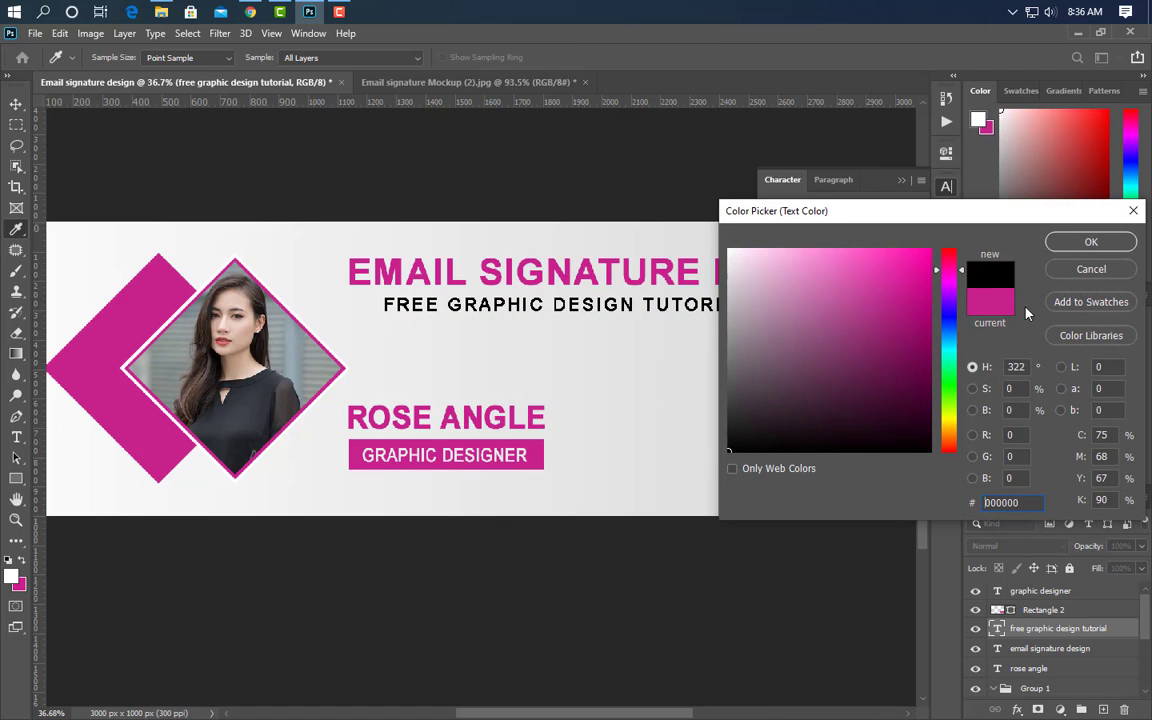
click(1105, 243)
click(902, 181)
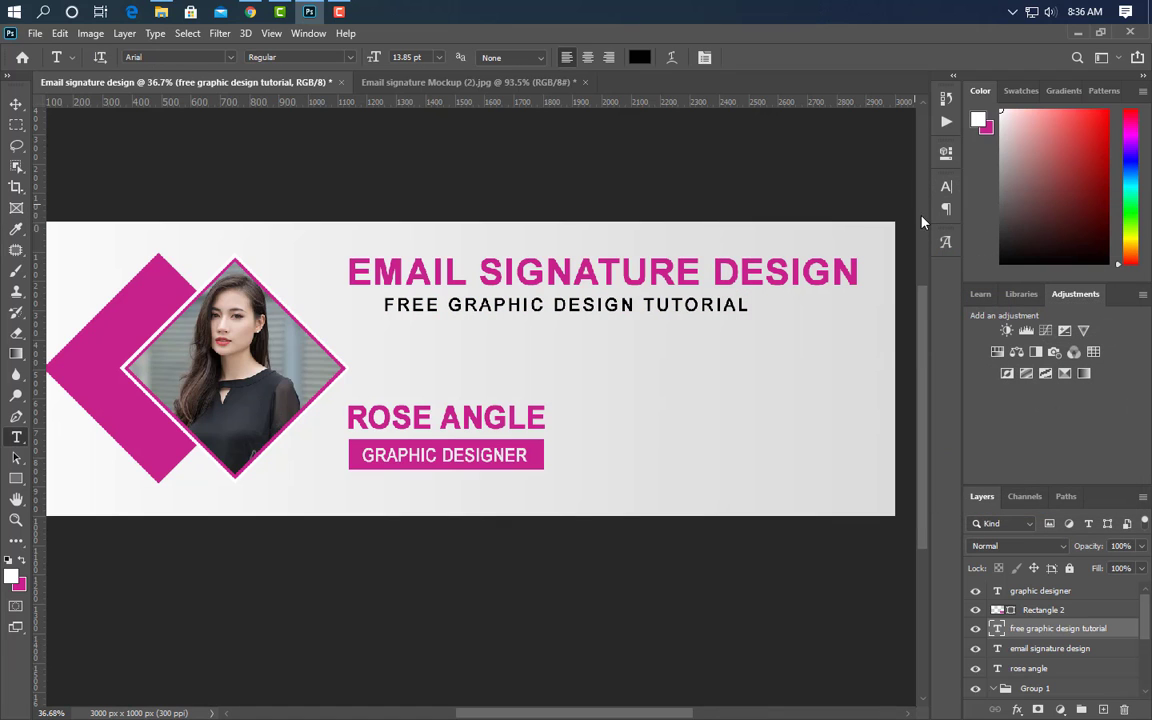
click(16, 104)
drag(595, 316, 622, 314)
- Draw a 72 px square below the subtitle with the Rectangle tool
scroll(720, 503, down, 1)
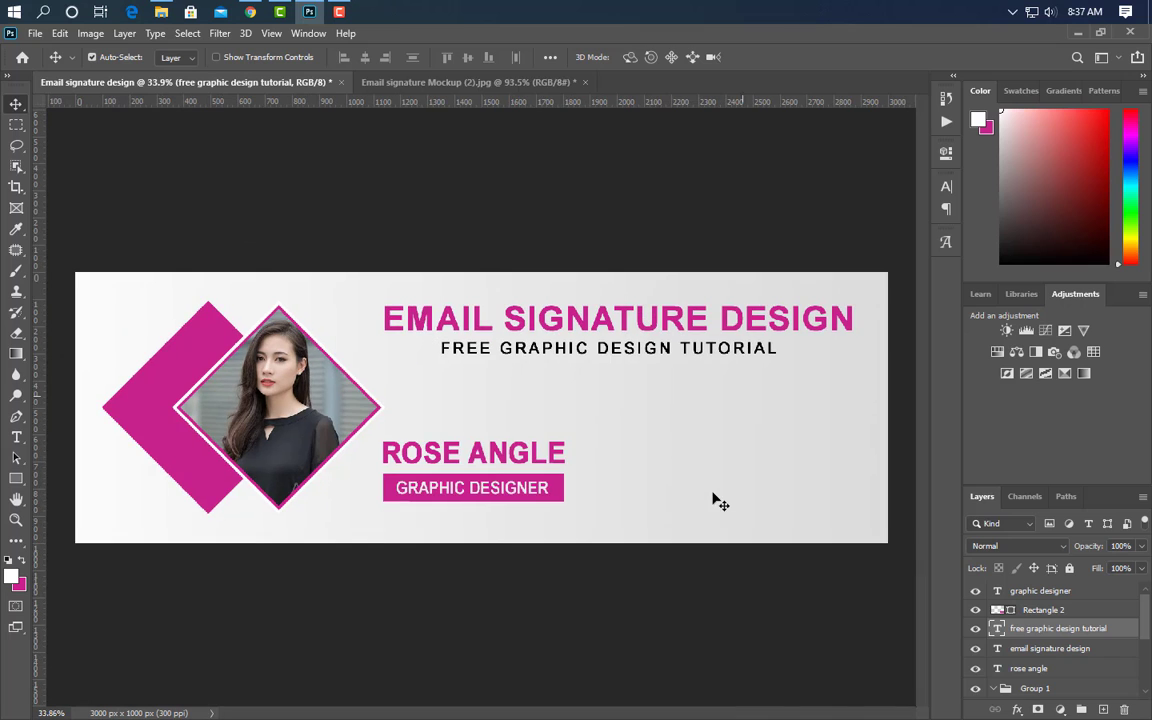
scroll(861, 468, up, 3)
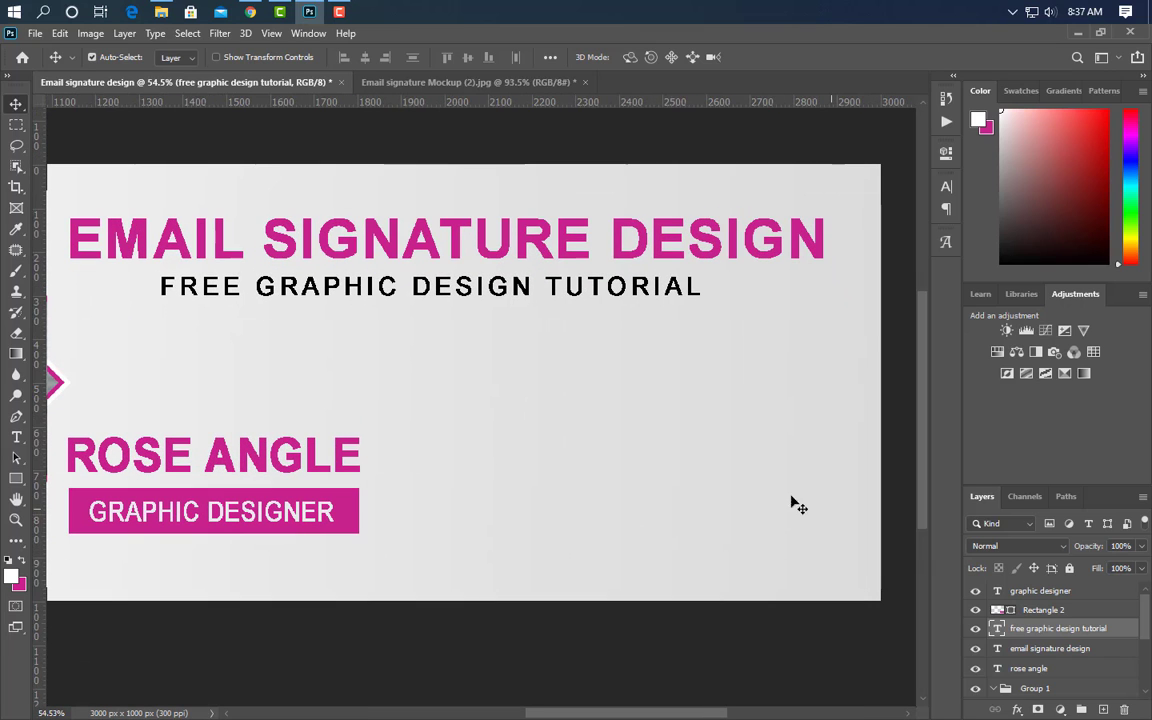
drag(686, 716, 691, 716)
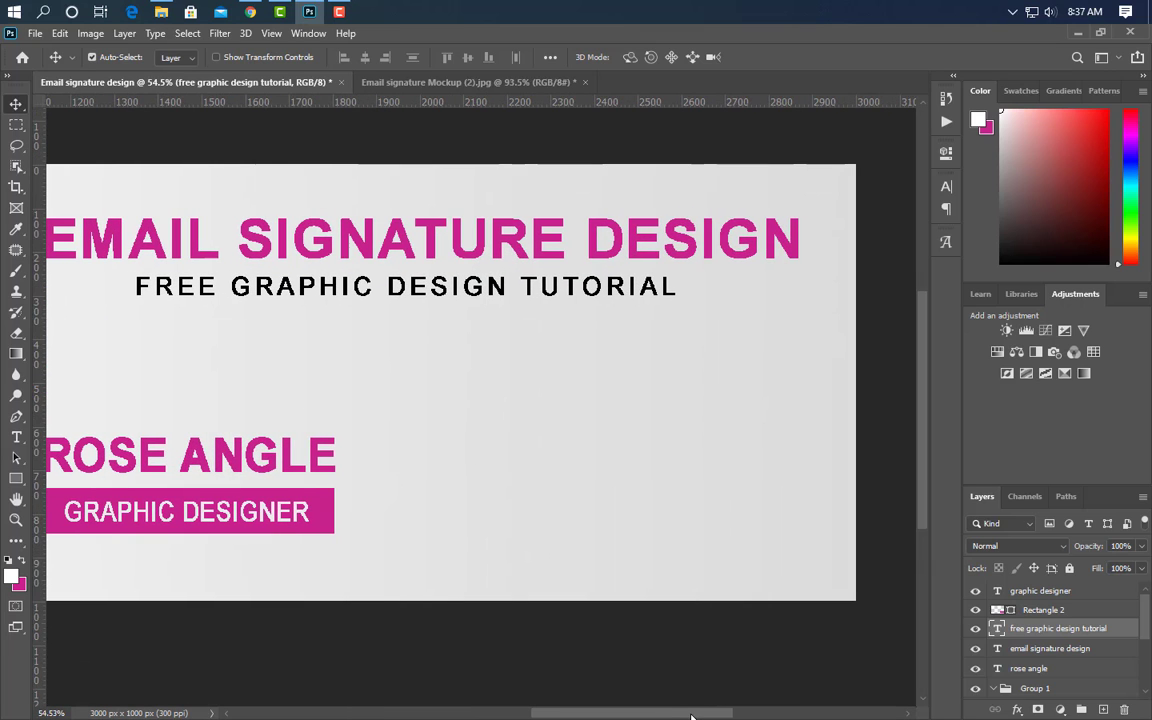
click(16, 478)
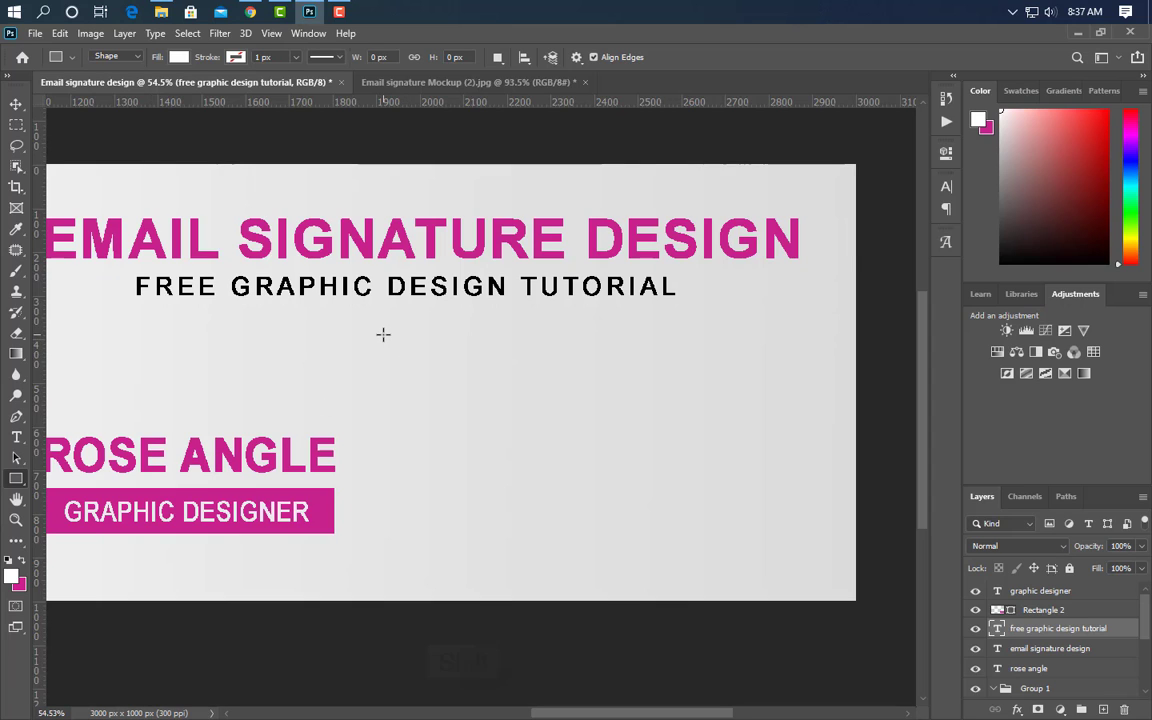
drag(383, 334, 414, 383)
click(915, 142)
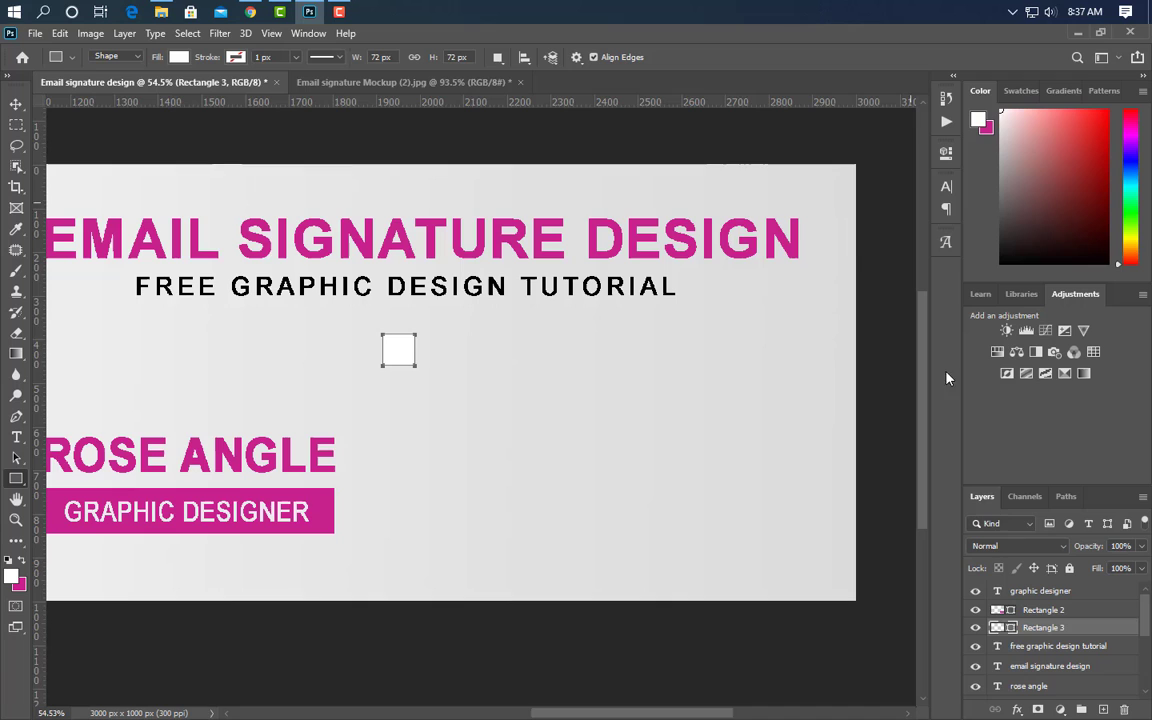
- Fill the square with the design's magenta #c9238d and move Rectangle 3 to the top of the layers
double_click(1011, 628)
click(333, 490)
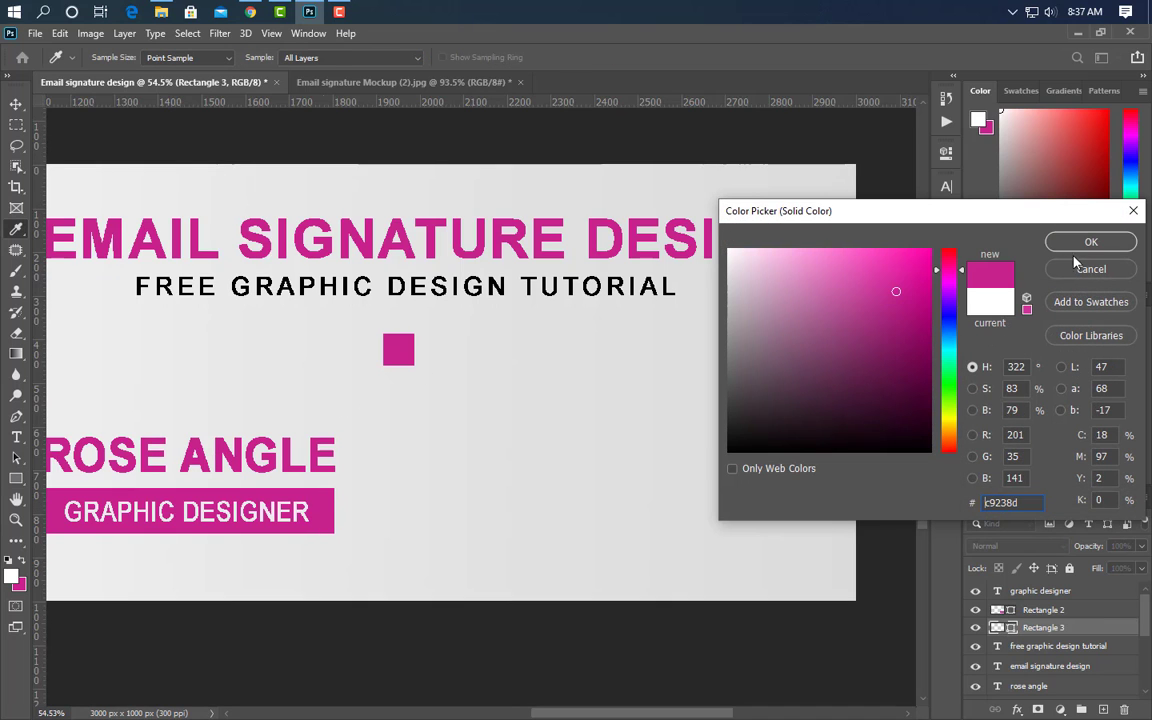
key(Return)
drag(1100, 627, 1089, 597)
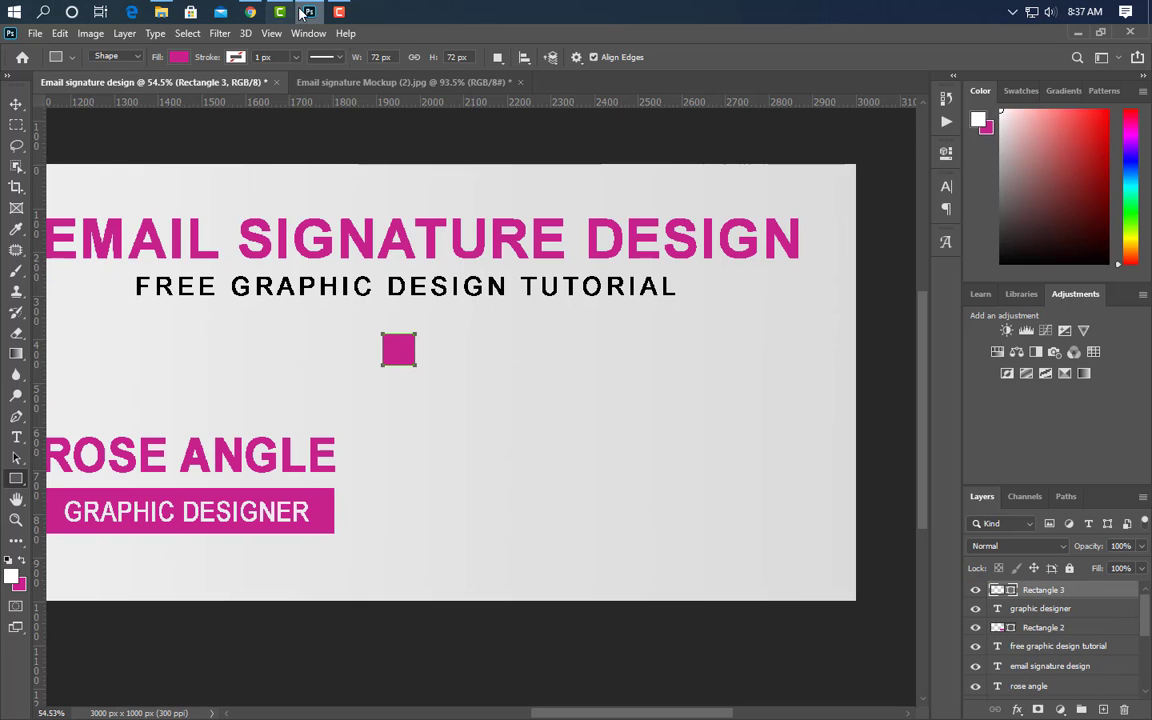
click(161, 11)
- Place the dial_phone icon into the design and scale it down to fit the magenta square
drag(365, 145, 517, 452)
drag(657, 383, 398, 350)
scroll(398, 350, up, 5)
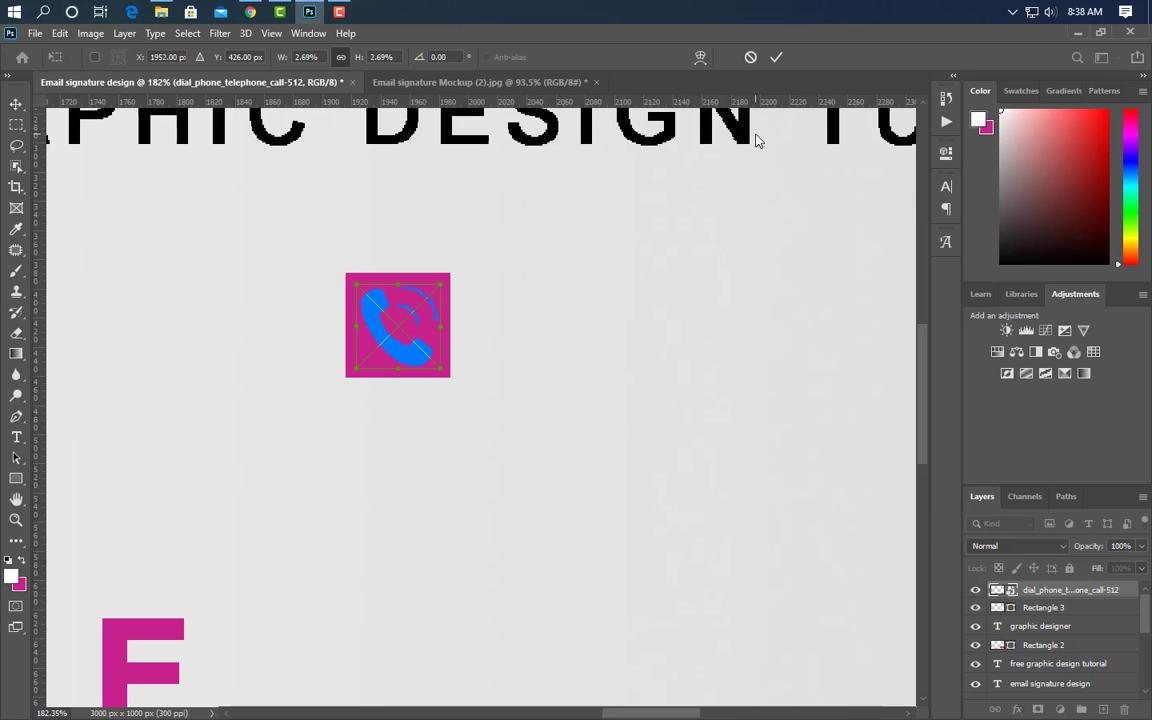
key(Return)
- Turn the phone icon white with a Color Overlay layer style
key(u)
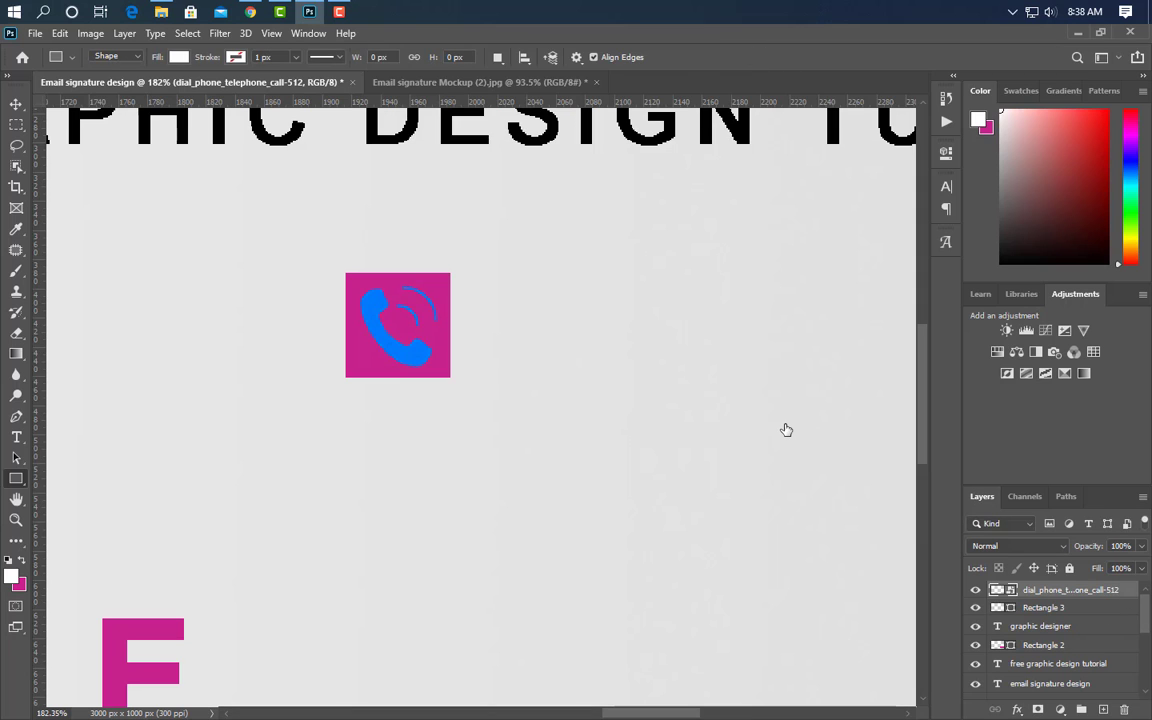
click(600, 258)
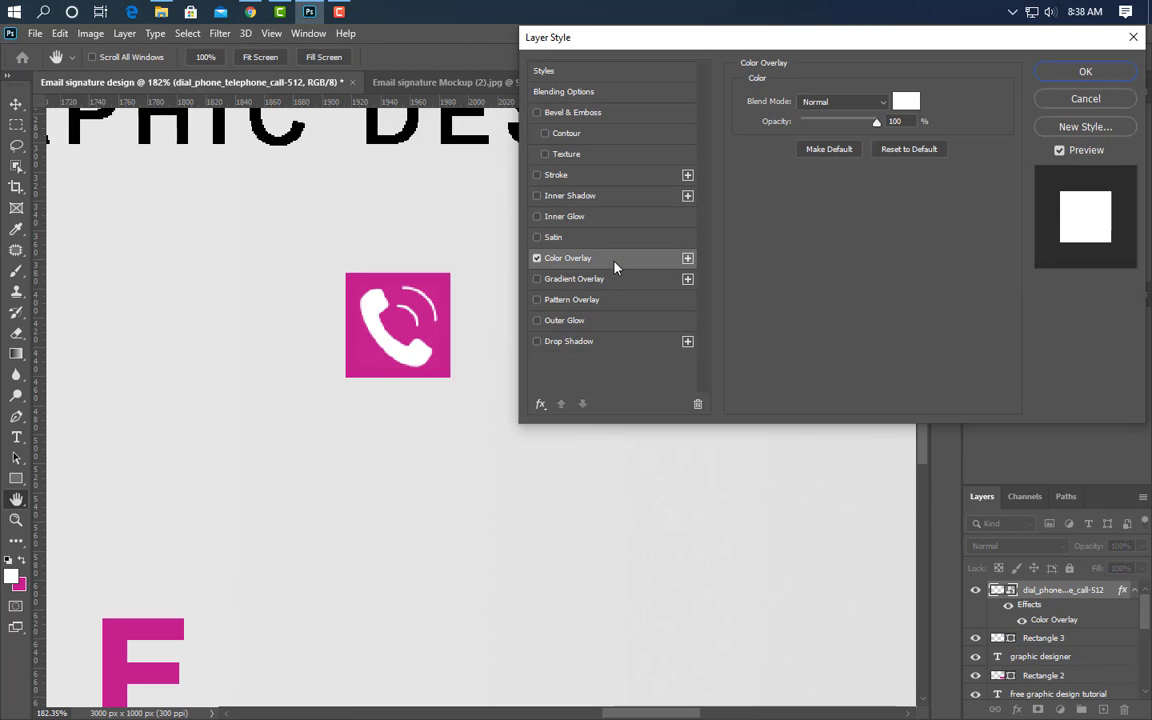
key(Return)
scroll(200, 478, down, 5)
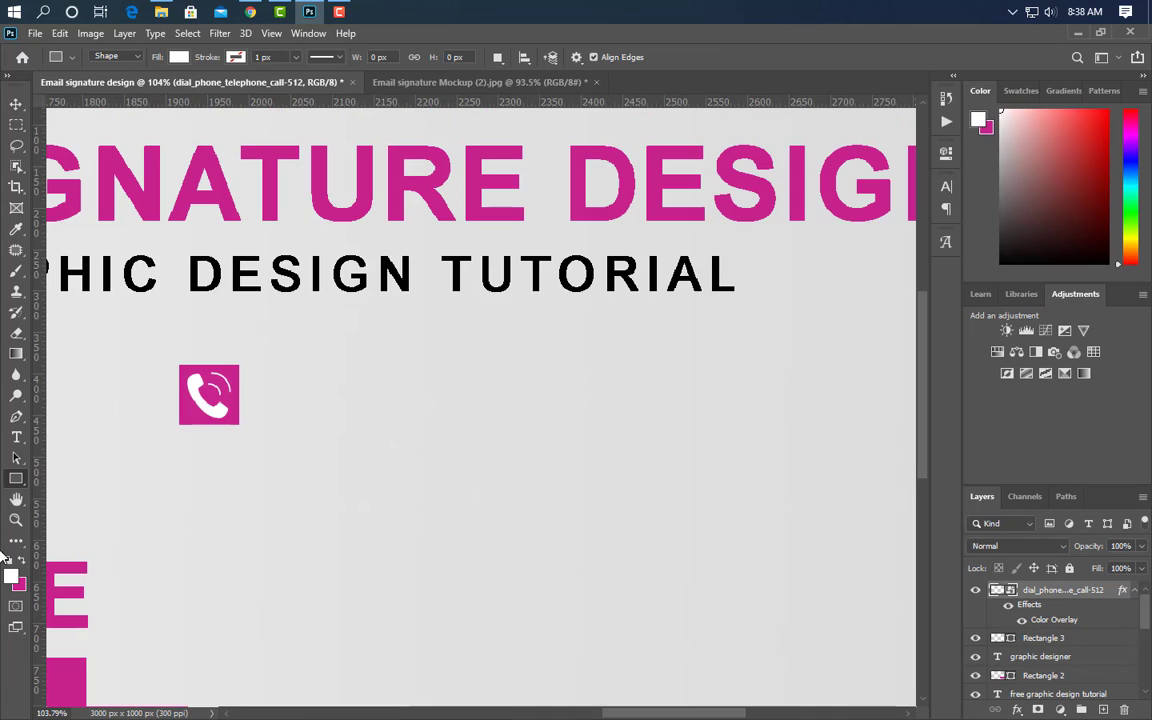
- Type the contact phone number beside the phone icon and set its tracking to 0
click(17, 438)
click(257, 402)
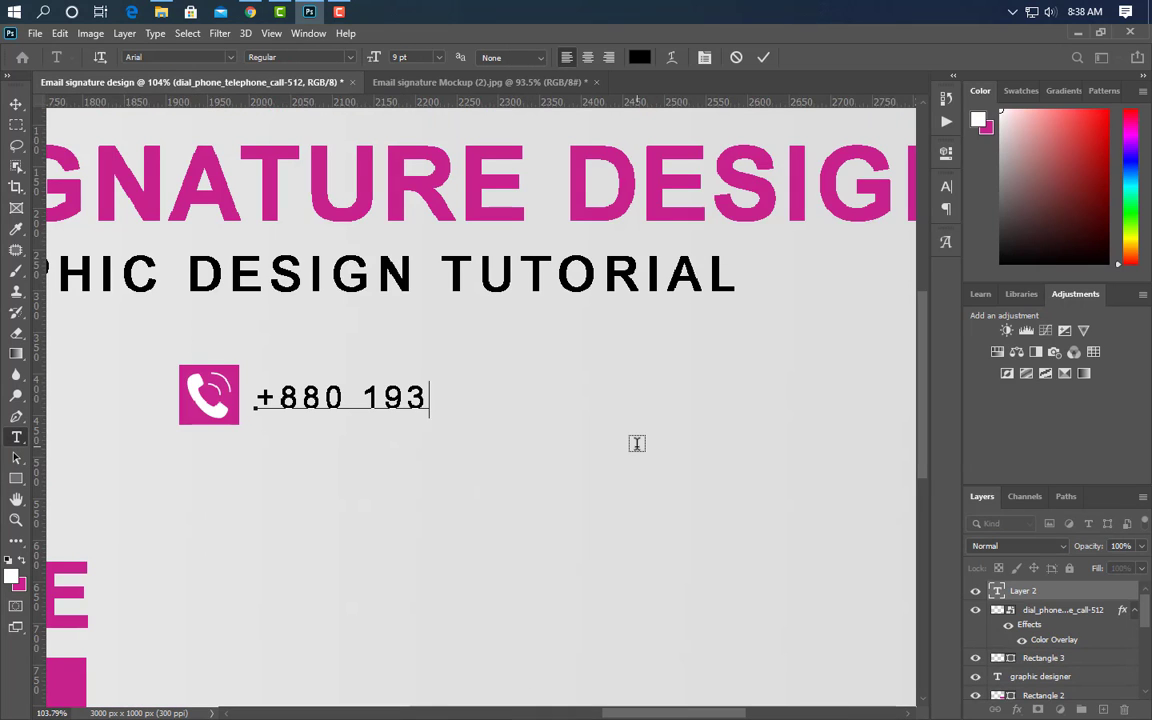
click(763, 58)
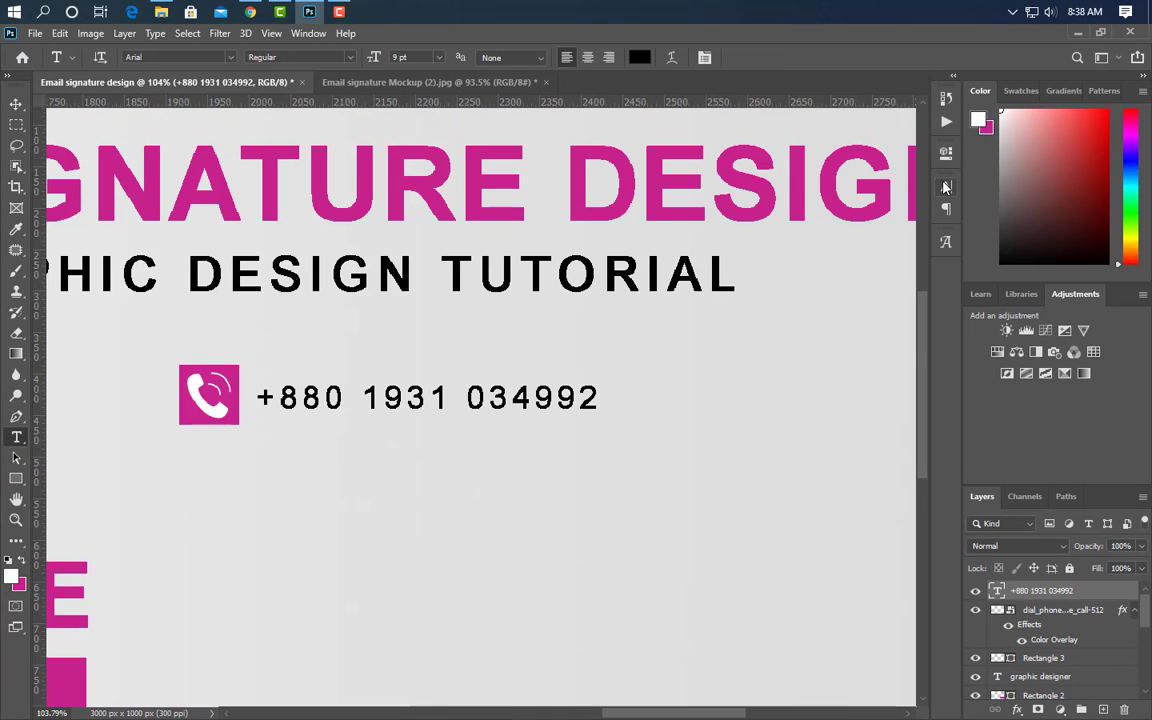
click(946, 186)
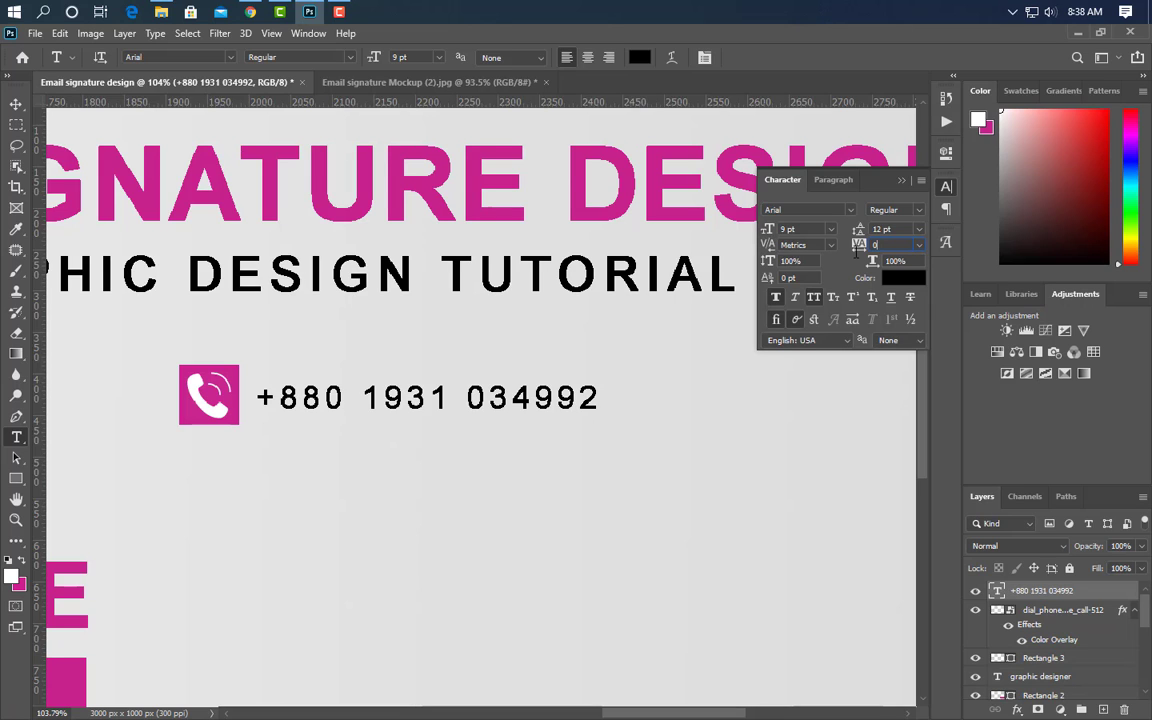
key(Return)
click(903, 182)
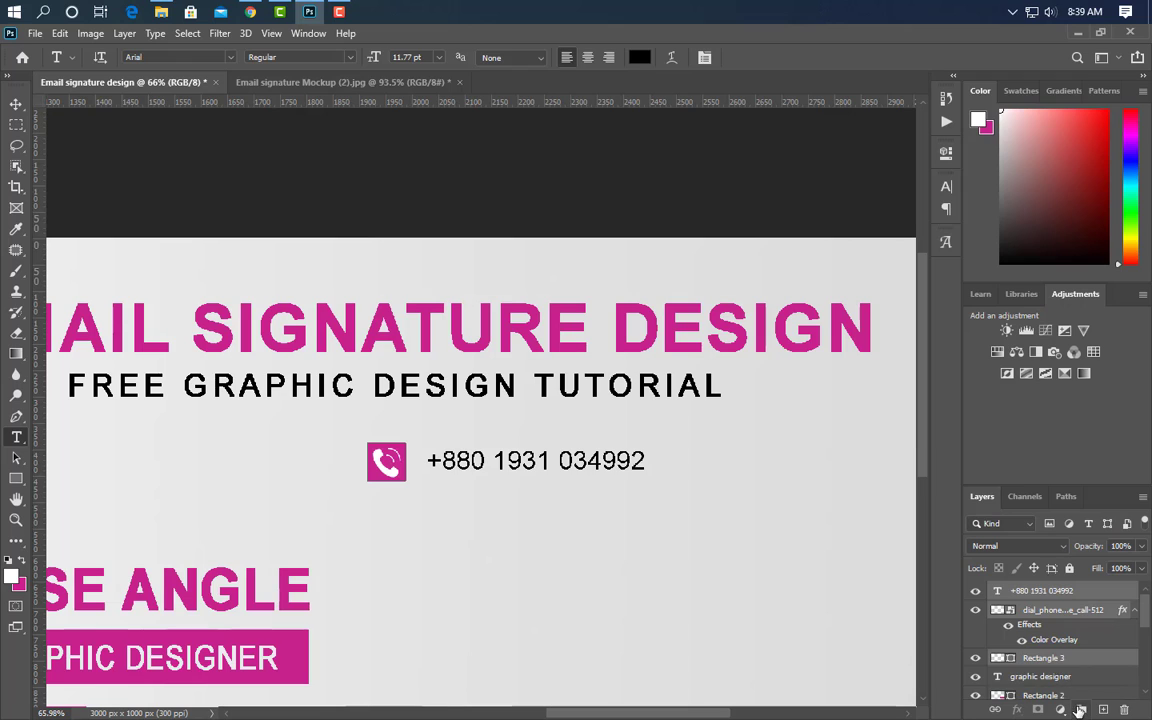
- Group the phone icon, square and number, duplicate the group, and nudge the copy below the original
click(1080, 710)
drag(1111, 590, 1103, 710)
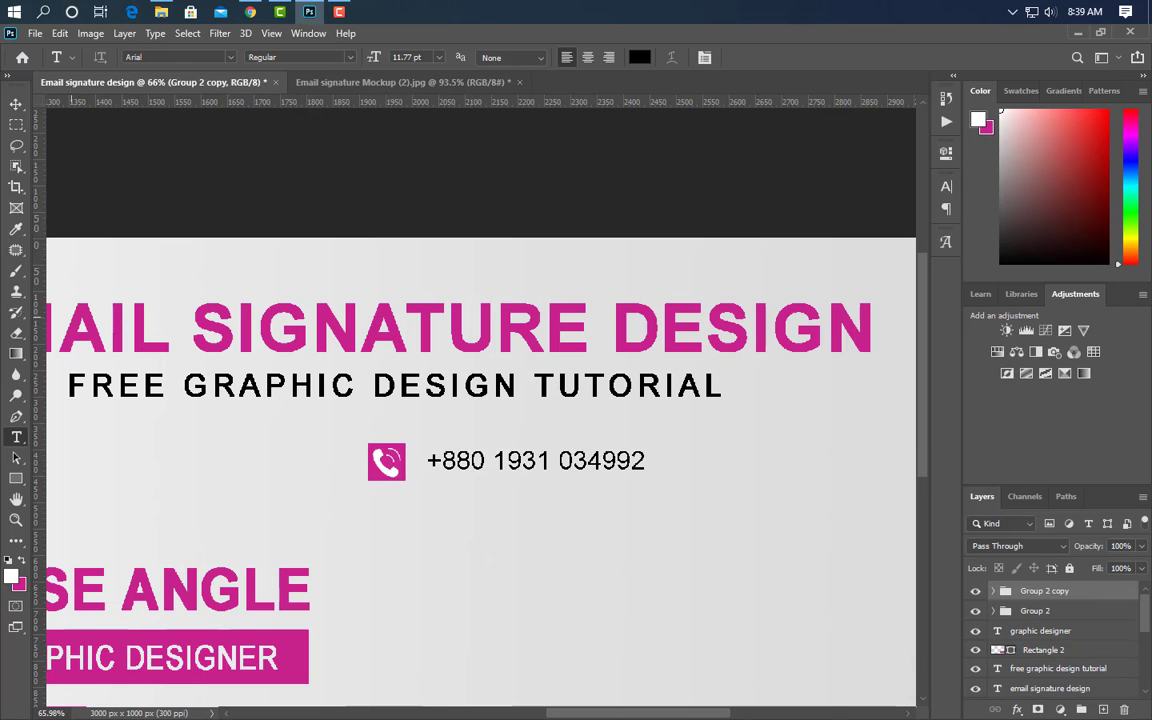
click(16, 105)
key(Down)
key(Down)
key(Down)
key(Down)
key(Down)
key(Down)
key(Down)
key(Down)
key(Down)
key(Down)
key(Down)
key(Down)
key(Down)
key(Down)
key(Down)
key(Down)
key(Down)
key(Down)
key(Down)
key(Down)
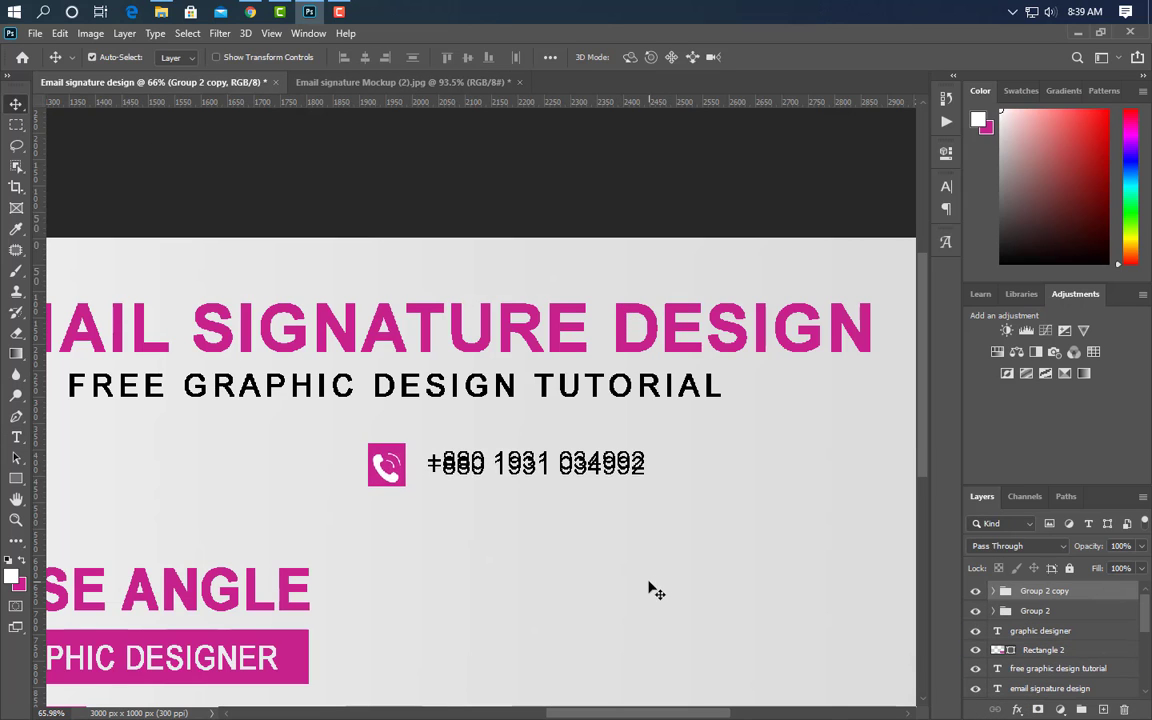
key(Down)
key(Down)
key(Down)
key(Down)
key(Down)
key(Down)
key(Down)
key(Down)
key(Down)
key(Down)
key(Down)
key(Down)
key(Down)
key(Down)
key(Down)
key(Down)
key(Down)
key(Down)
key(Down)
key(Down)
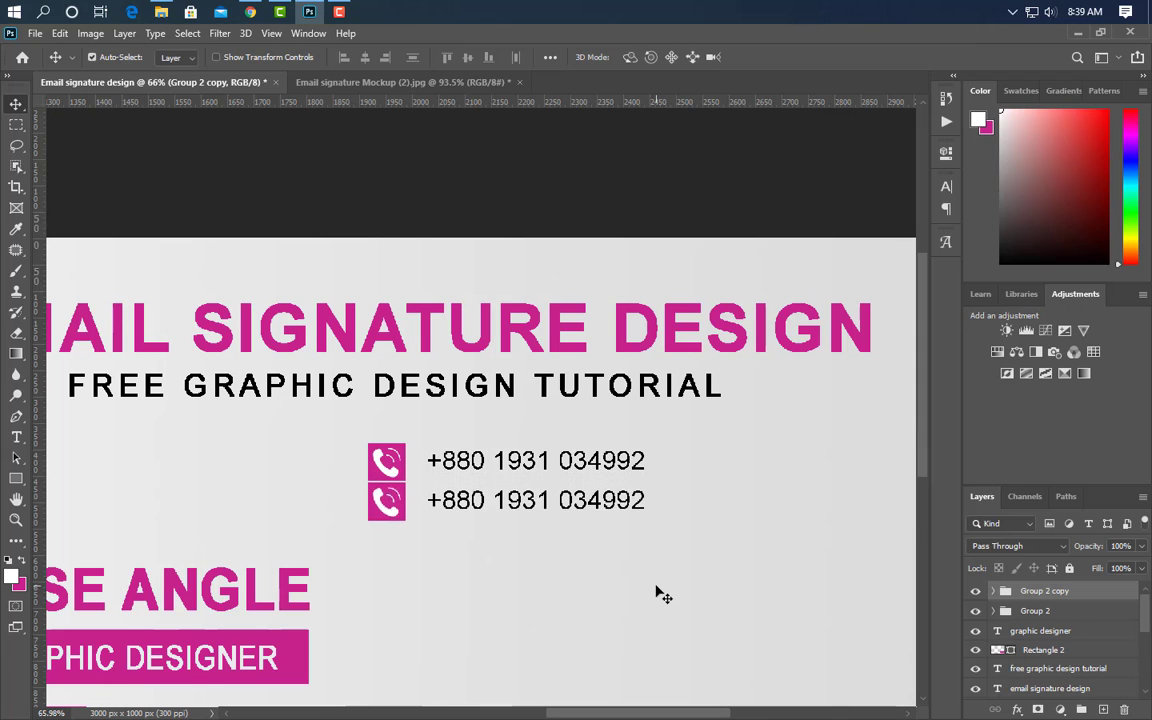
click(389, 527)
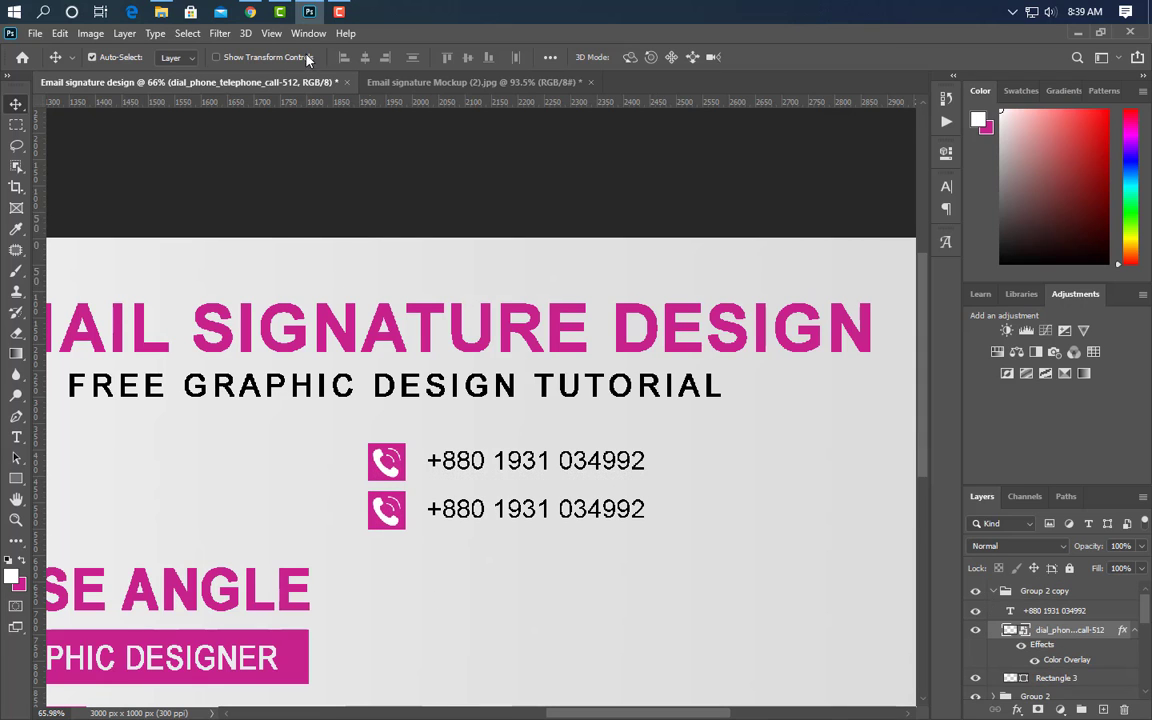
- Place the 5-Email-Efficiency-Tips icon and scale it onto the second row's magenta square
click(161, 12)
drag(180, 150, 406, 532)
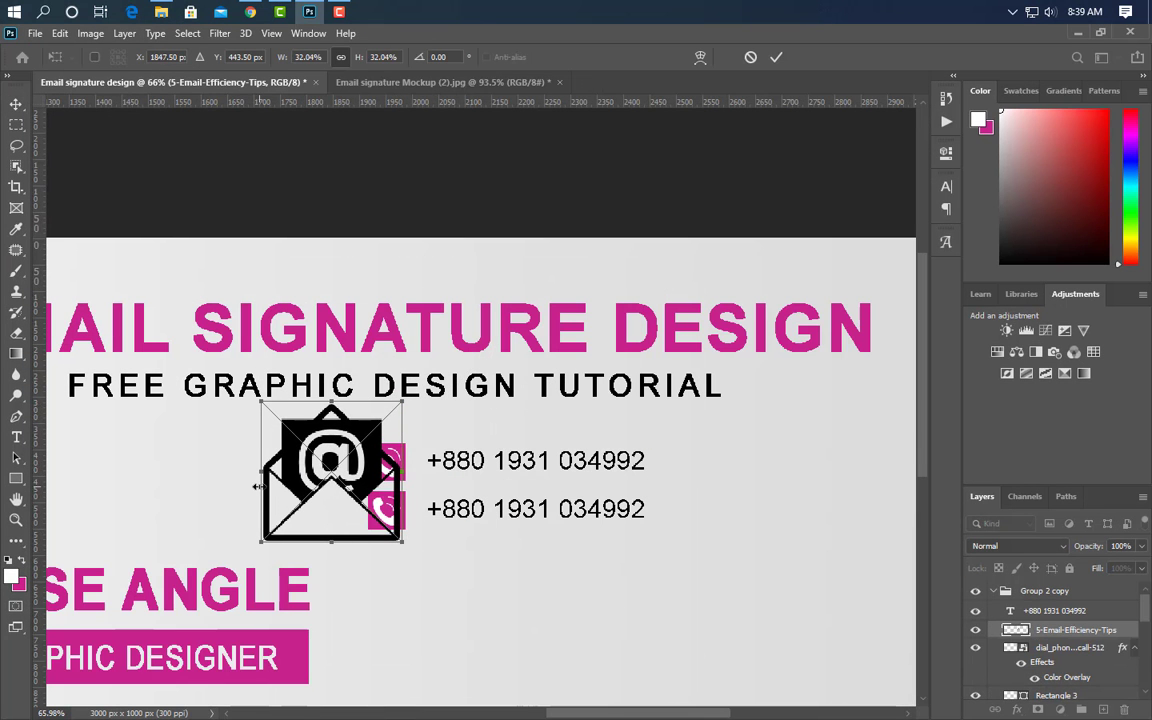
drag(257, 487, 368, 470)
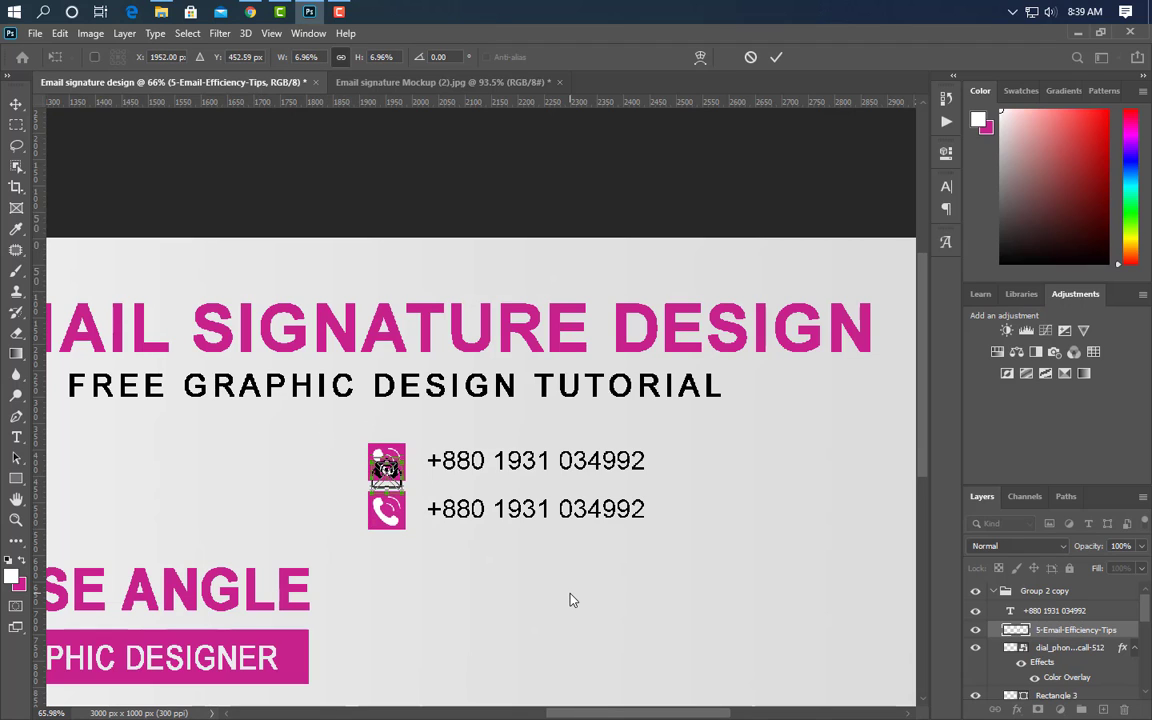
key(Down)
key(Down)
key(Down)
key(Down)
key(Down)
key(Down)
key(Down)
key(Down)
key(Down)
key(Down)
key(Down)
key(Down)
key(Down)
key(Down)
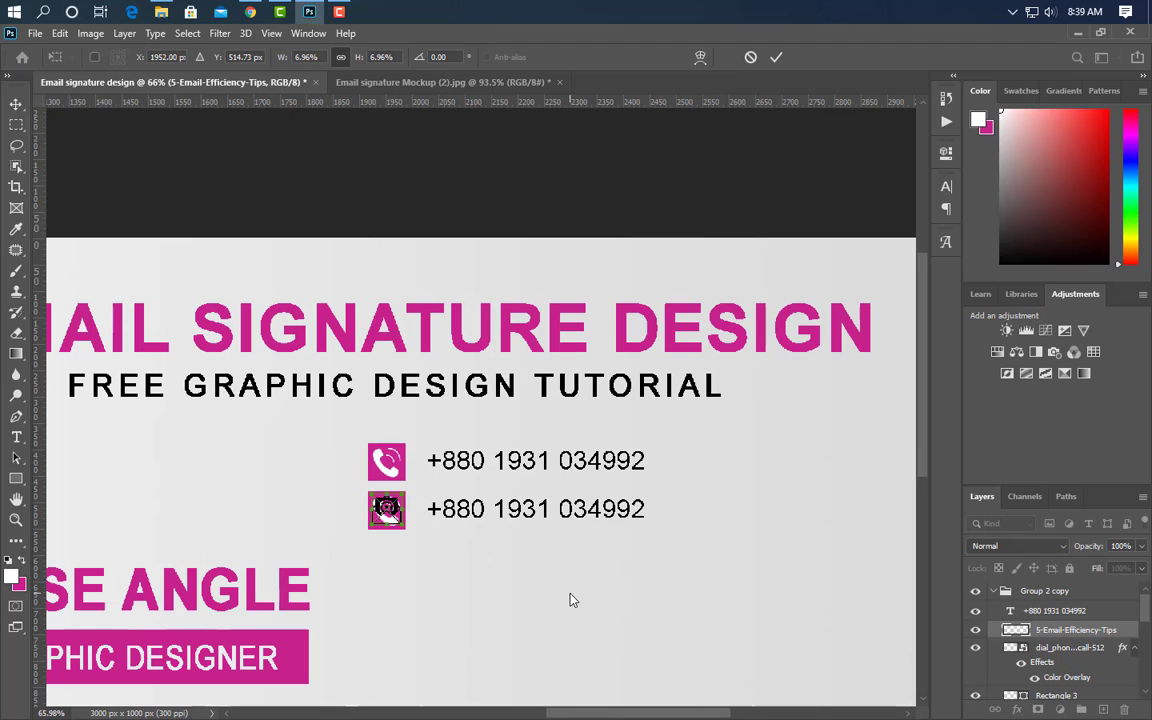
click(773, 58)
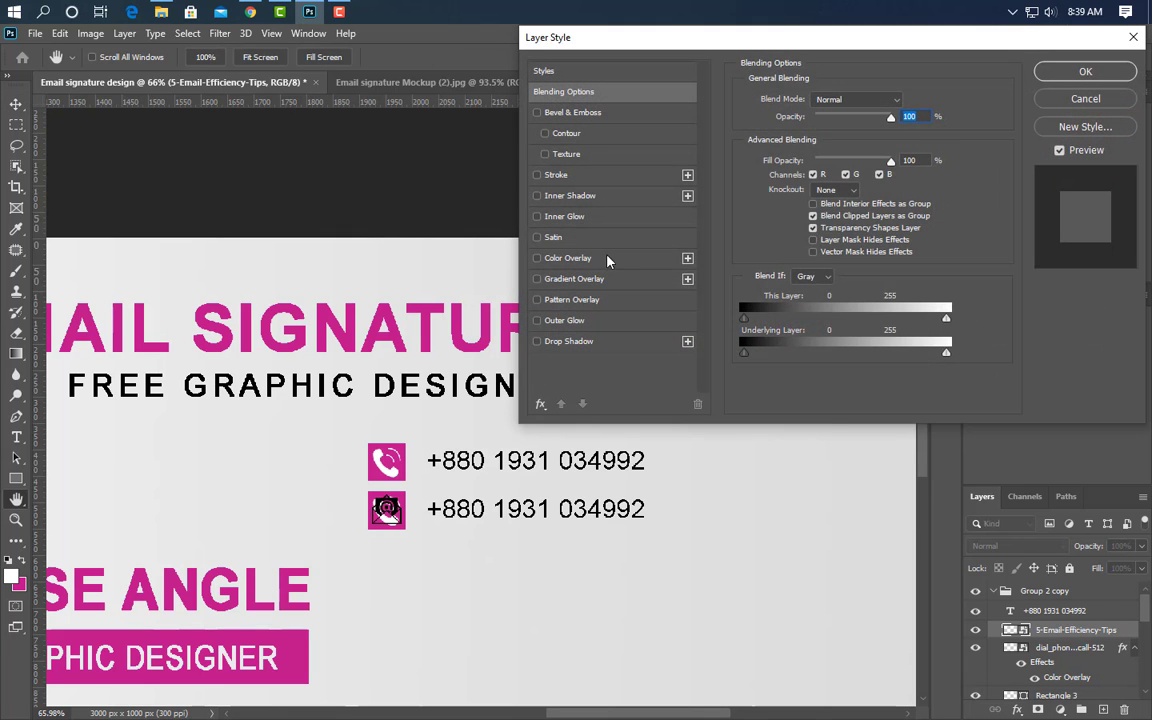
- Make the email icon white with a Color Overlay and delete the copied phone icon layer
click(607, 259)
click(1080, 73)
click(1106, 680)
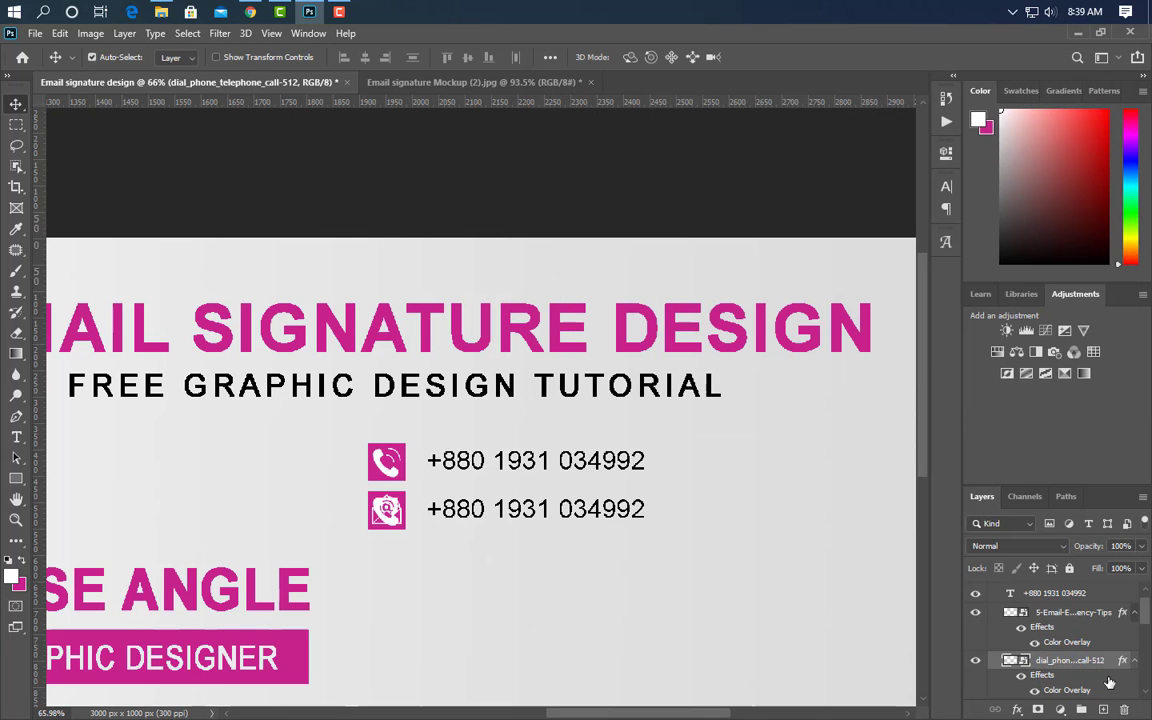
drag(1108, 682, 1125, 710)
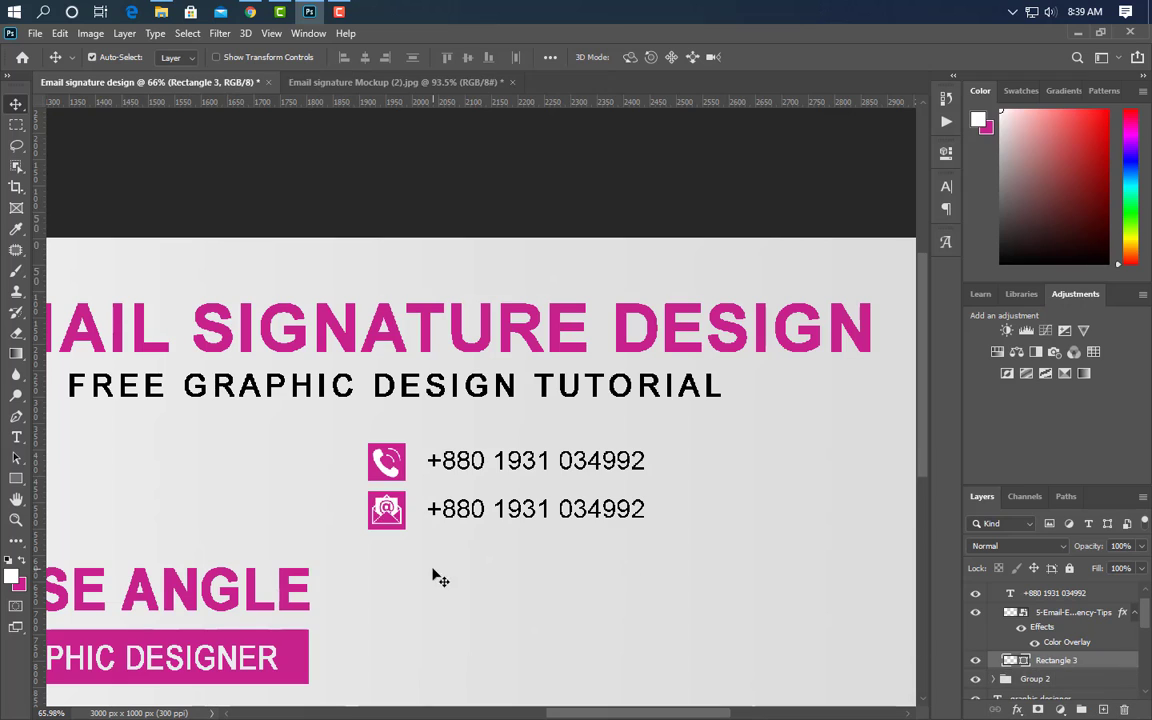
- Replace the second row's phone number with the email address and turn off All Caps
click(16, 437)
click(435, 510)
key(ctrl+a)
text(E)
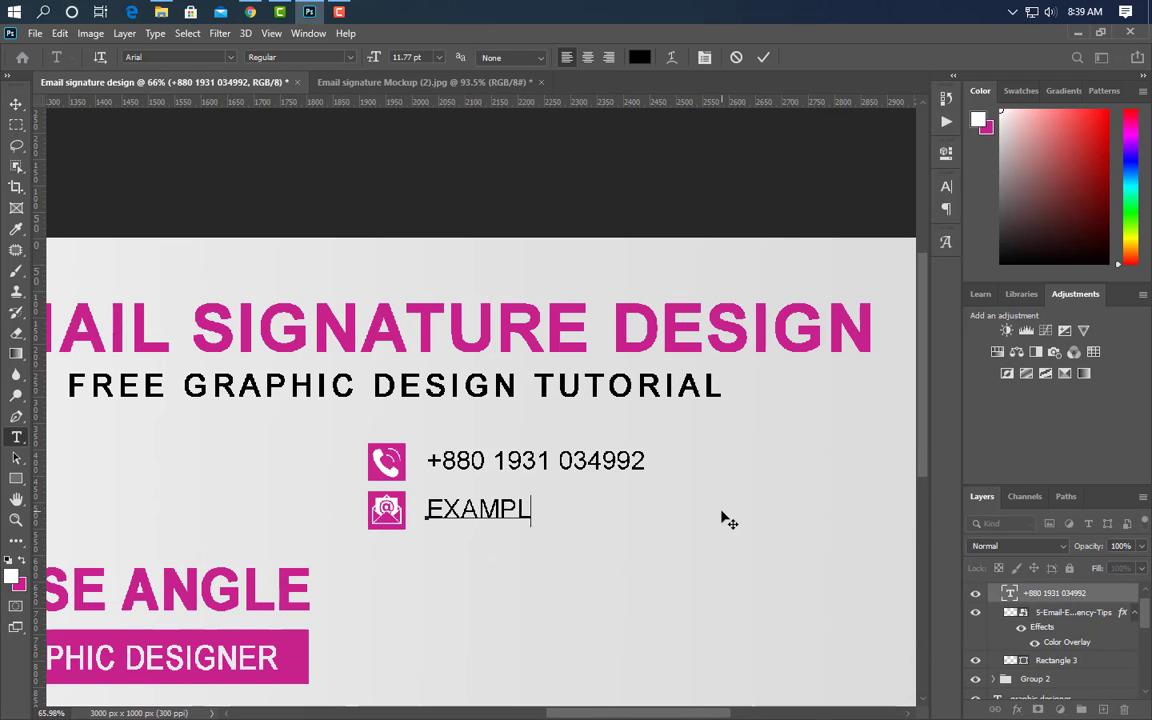
click(765, 60)
click(946, 186)
click(813, 298)
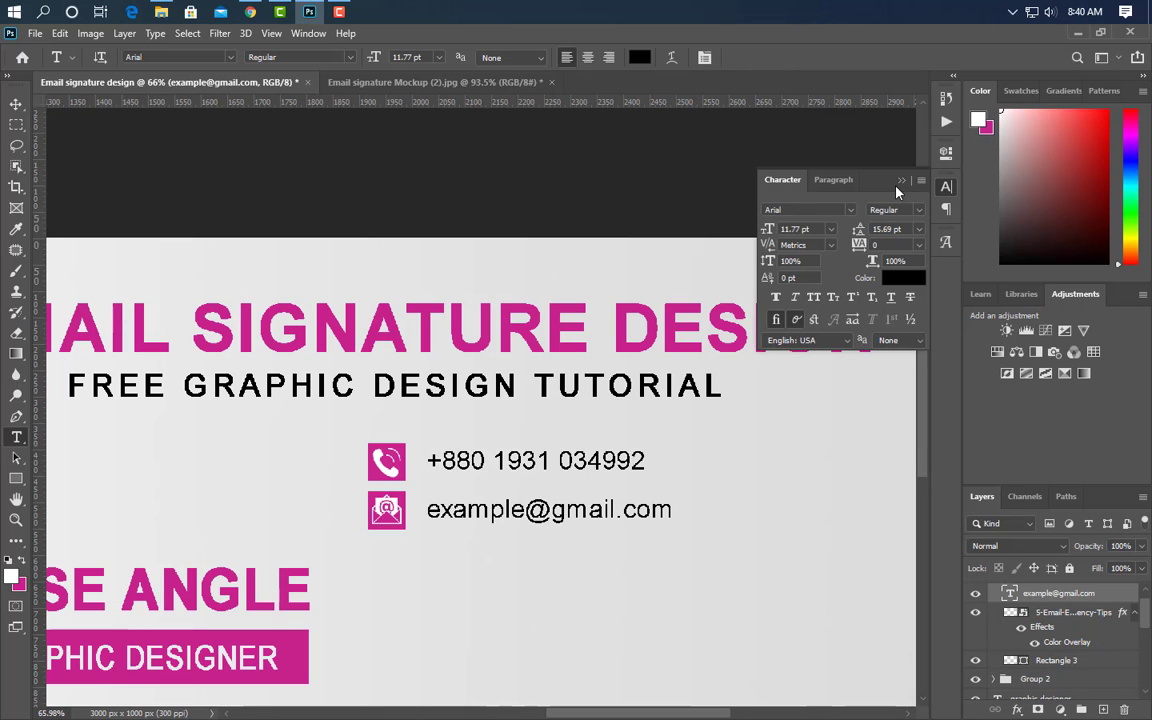
click(940, 514)
- Duplicate the email row group with Ctrl+J and nudge the copy down as a third row
scroll(1037, 642, up, 1)
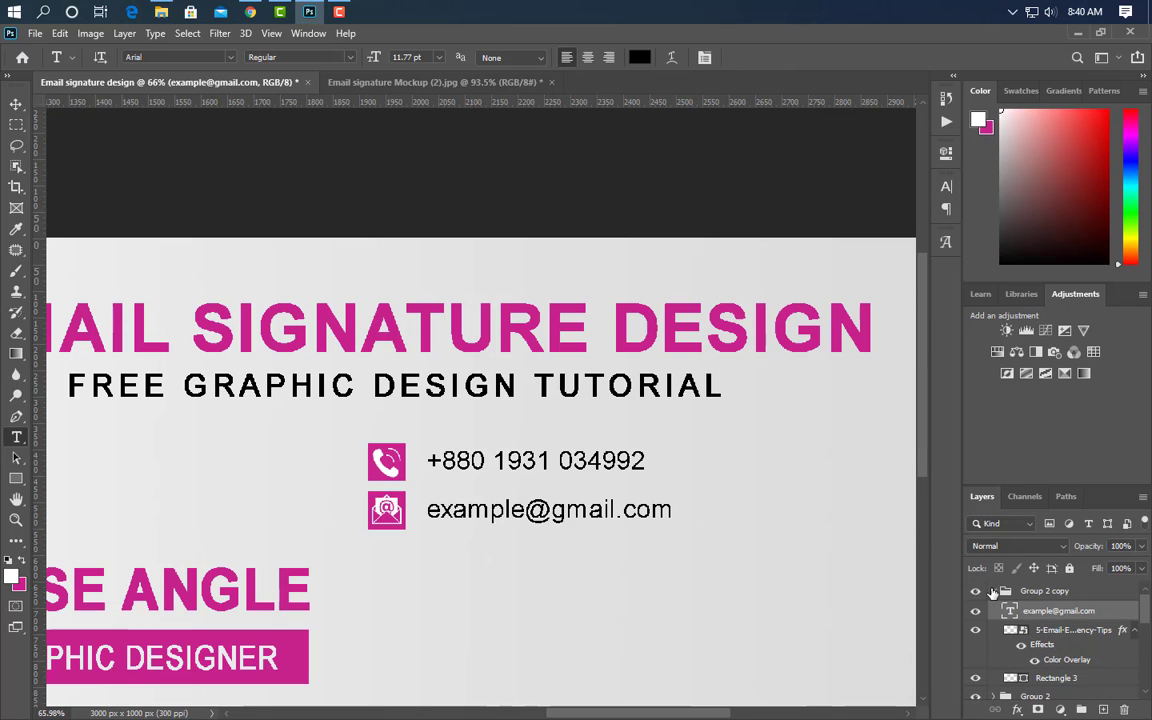
click(992, 592)
key(ctrl+j)
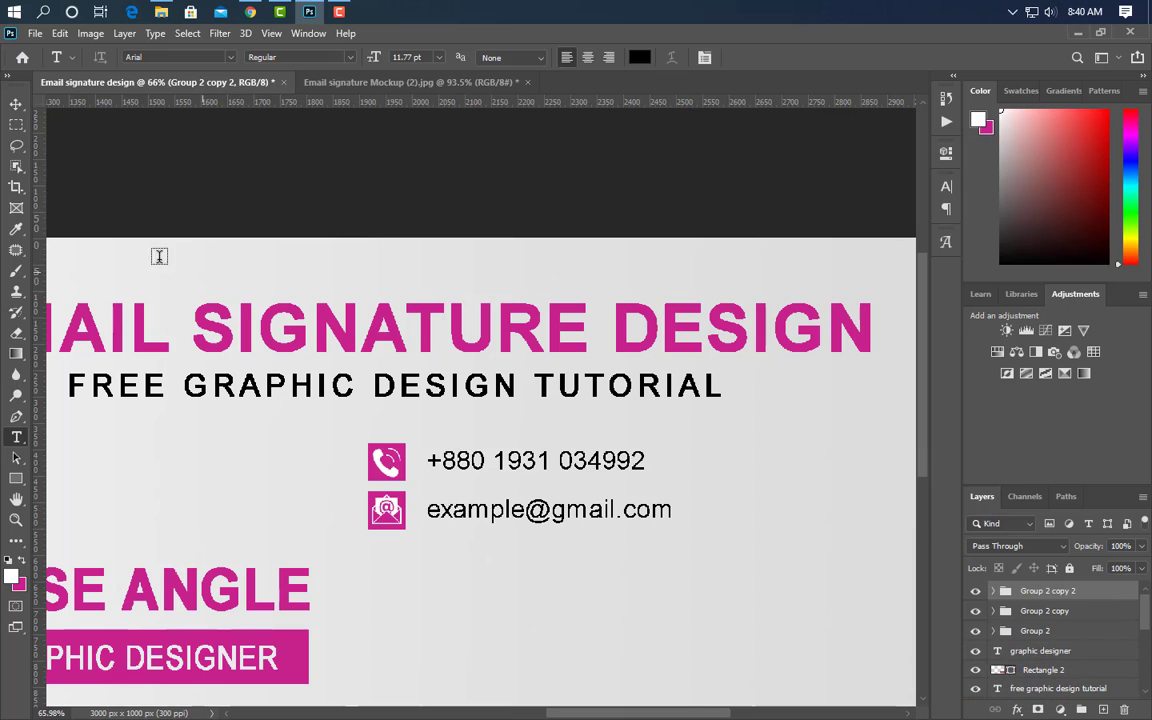
click(16, 106)
key(Down)
key(Down)
key(Down)
key(Down)
key(Down)
key(Down)
key(Down)
key(Down)
key(Down)
key(Down)
key(Down)
key(Down)
key(Down)
key(Down)
key(Down)
key(Down)
key(Down)
key(Down)
key(Down)
key(Down)
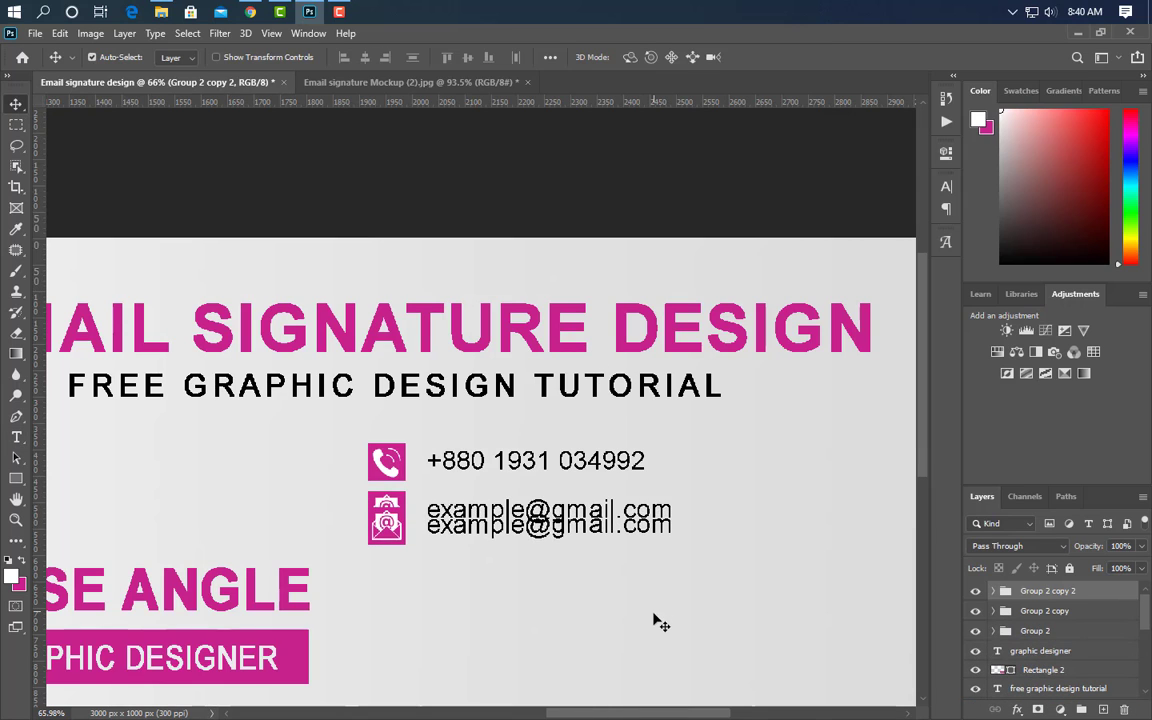
key(Down)
key(Down)
key(Down)
key(Down)
key(Down)
key(Down)
key(Down)
key(Down)
key(Down)
key(Down)
key(Down)
key(Down)
key(Down)
key(Down)
key(Down)
key(Down)
key(Down)
key(Down)
key(Down)
key(Down)
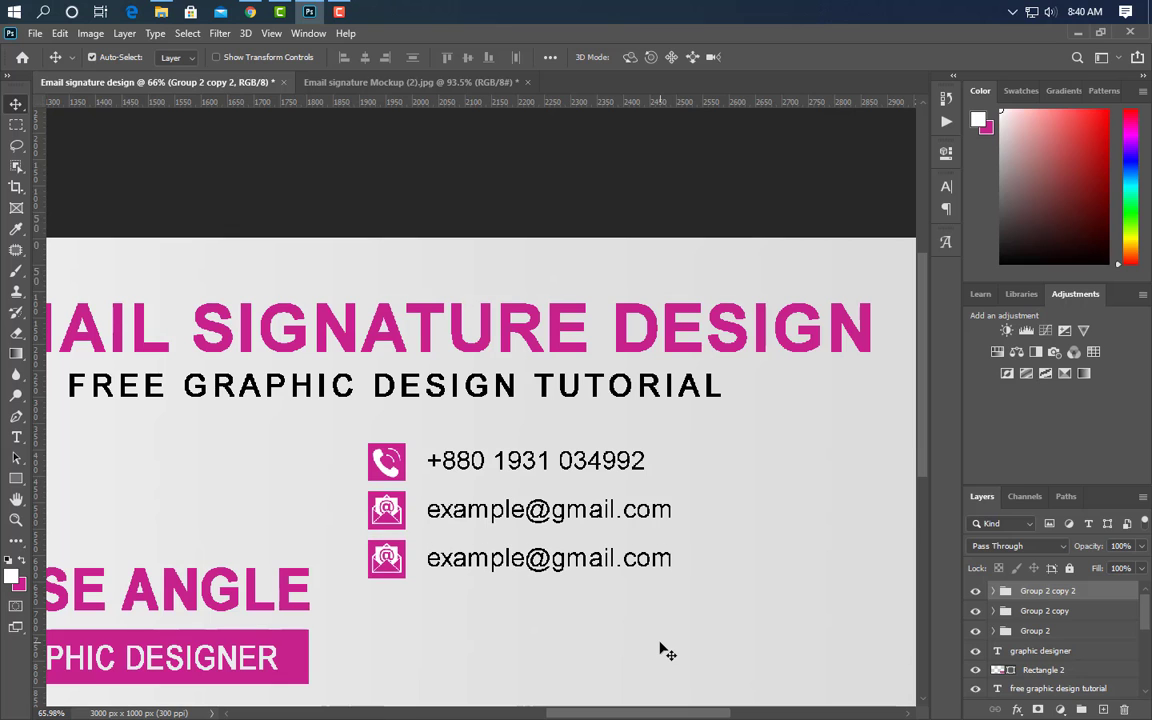
click(392, 563)
- Place the world-click-512 globe icon, scale it to about 2.63%, and nudge it down the contact column
click(307, 10)
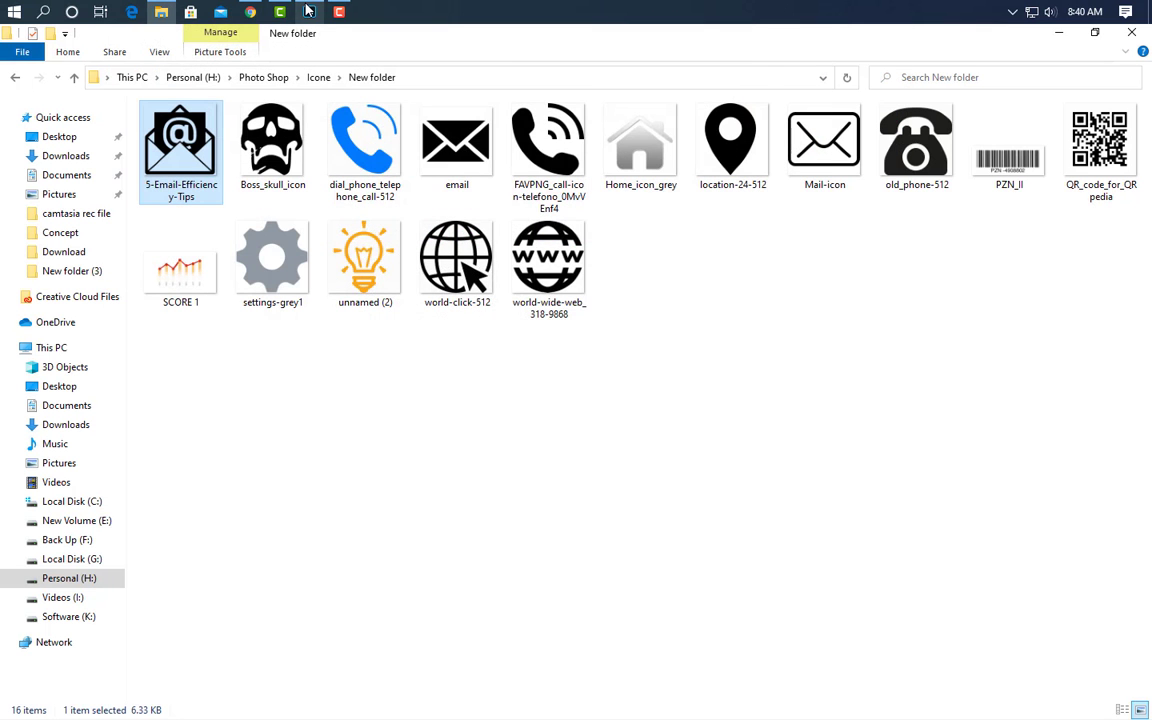
drag(462, 285, 401, 481)
drag(745, 481, 401, 481)
drag(216, 472, 371, 471)
key(Down)
key(Down)
key(Down)
key(Down)
key(Down)
key(Down)
key(Down)
key(Down)
key(Down)
key(Down)
key(Down)
key(Down)
key(Down)
key(Down)
key(Down)
key(Down)
key(Down)
key(Down)
key(Down)
key(Down)
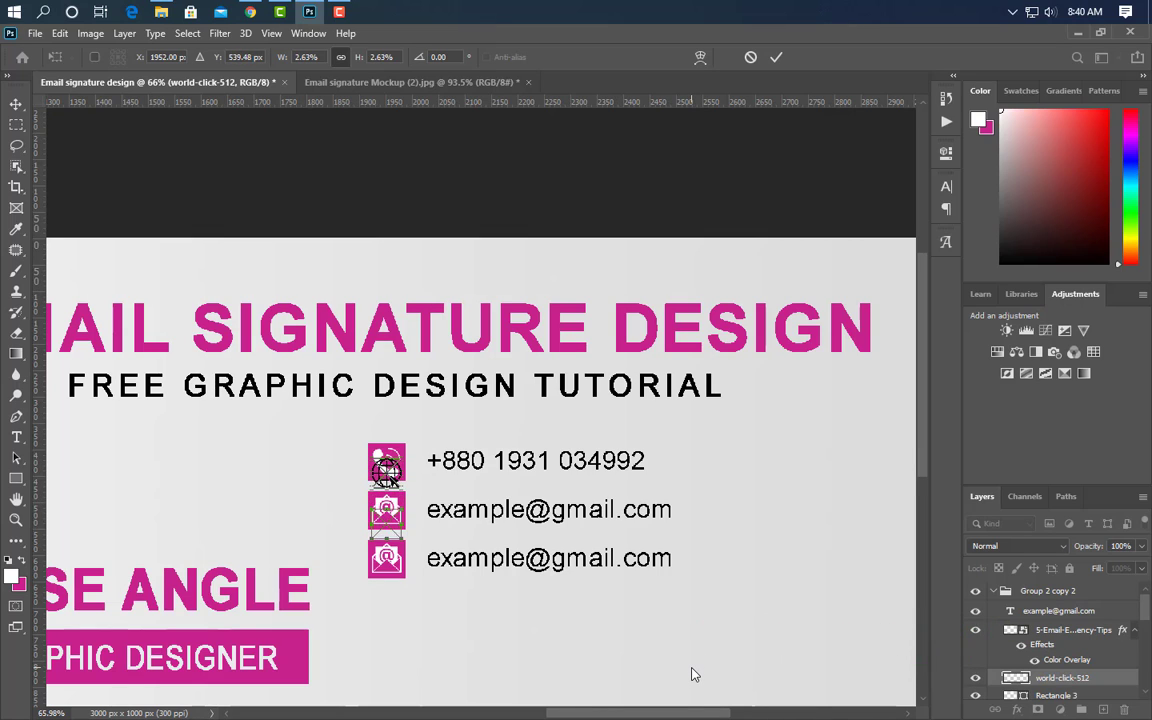
- Position the globe on the third row, give it a white Color Overlay, and delete the old email icon
key(Down)
key(Down)
key(Down)
key(Down)
key(Down)
key(Down)
key(Down)
key(Down)
key(Down)
key(Down)
key(Down)
key(Down)
key(Down)
key(Down)
key(Down)
key(Down)
key(Down)
key(Down)
key(Down)
key(Down)
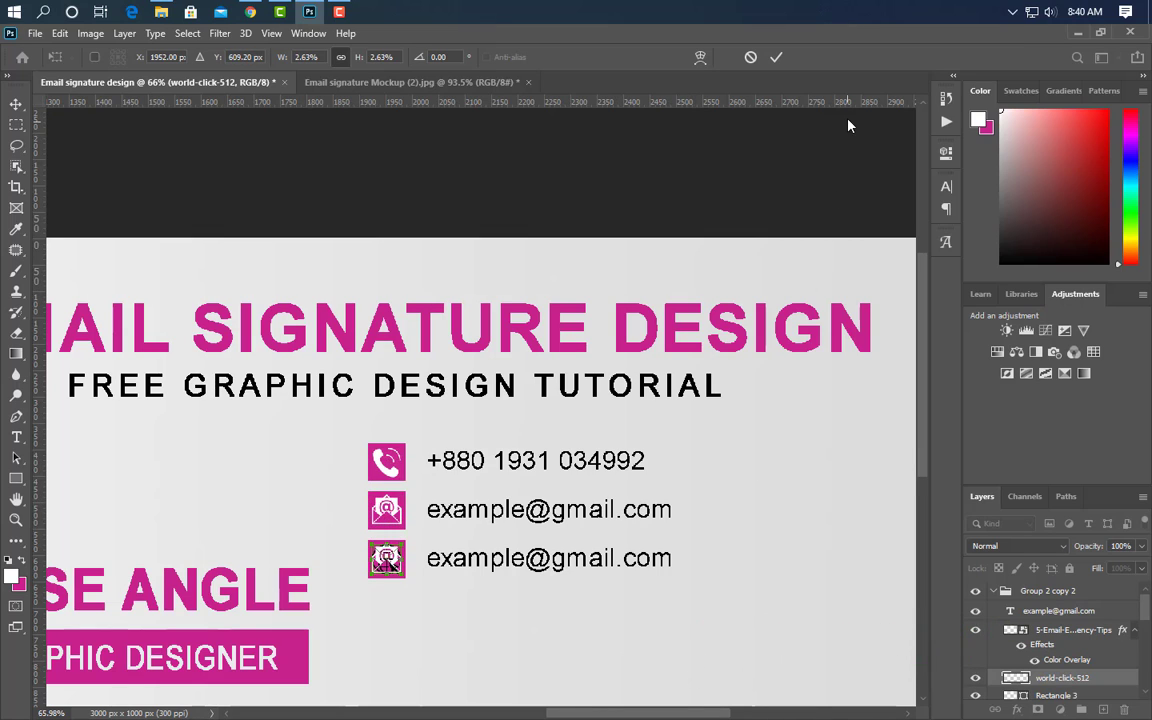
click(778, 55)
double_click(1121, 679)
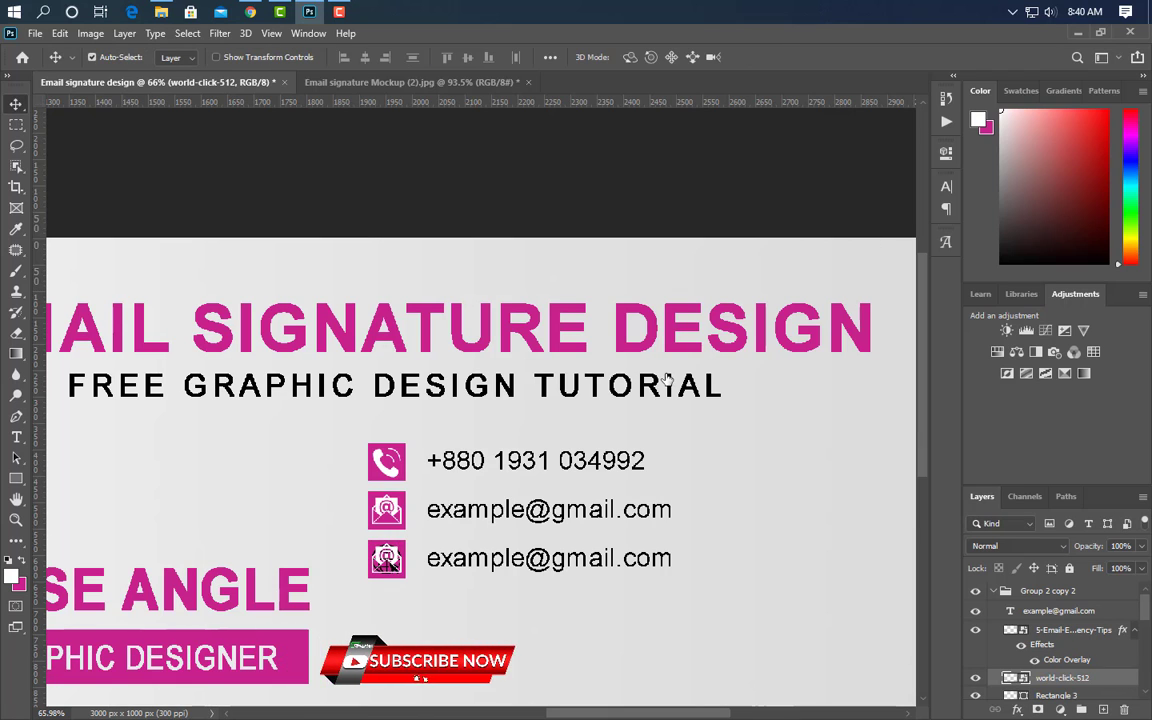
click(604, 260)
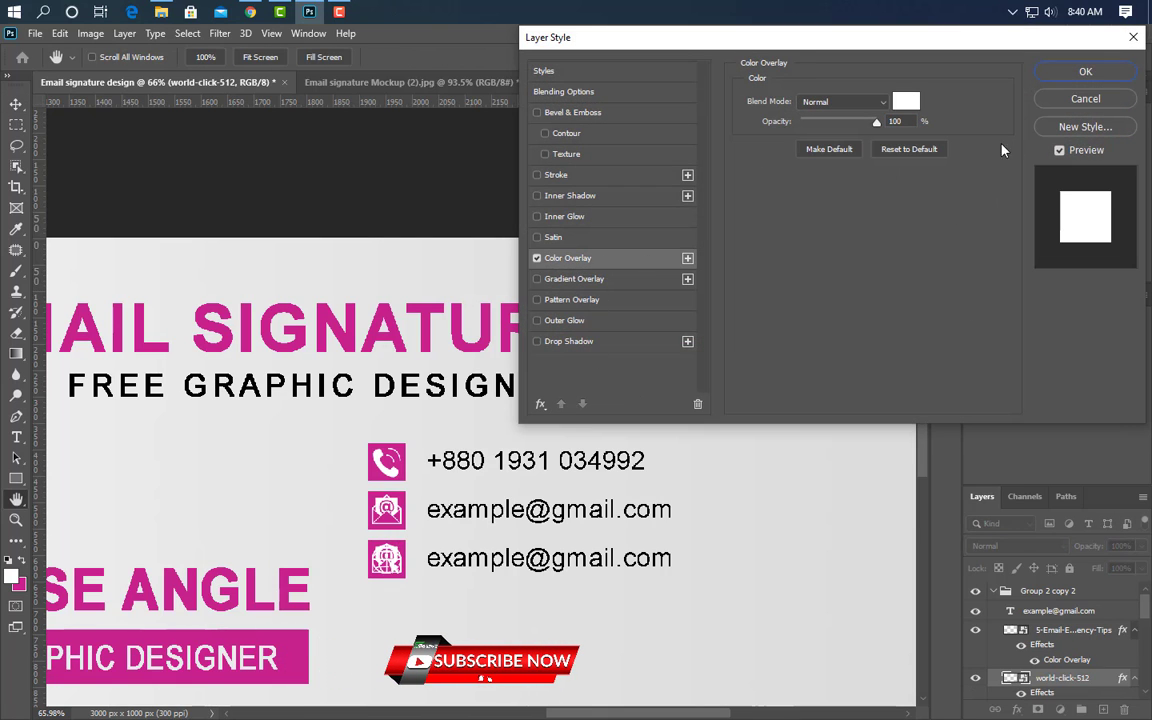
click(1085, 71)
drag(1100, 637, 1126, 710)
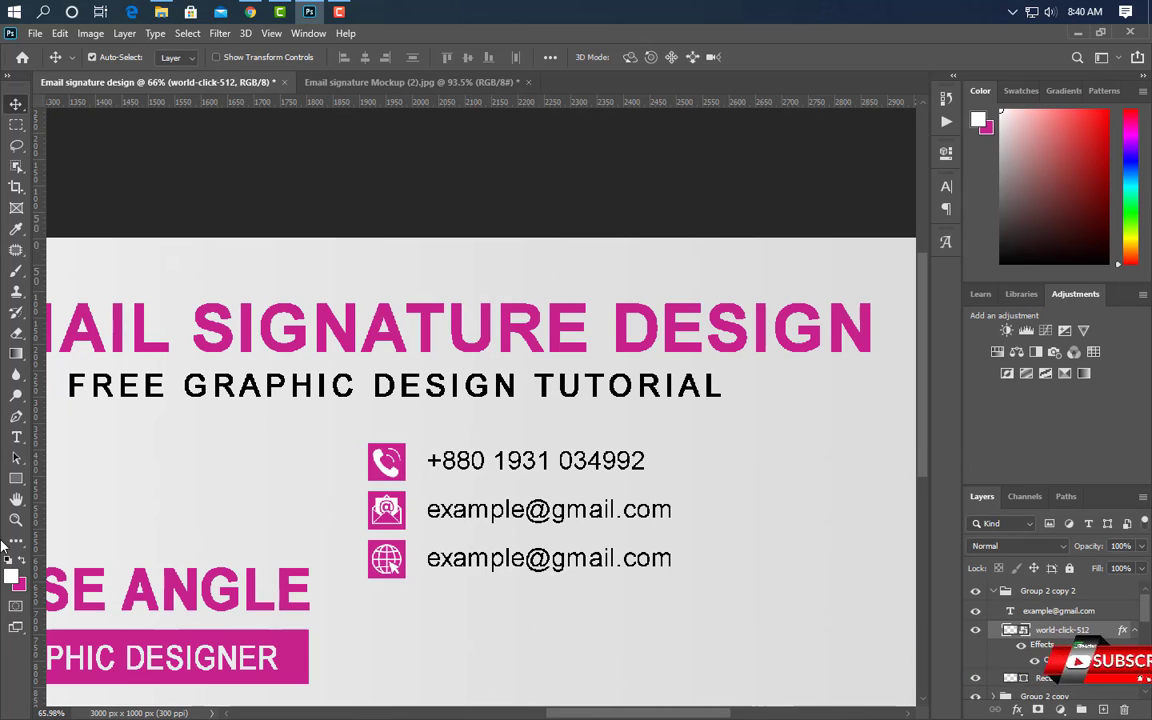
click(16, 437)
drag(427, 558, 612, 558)
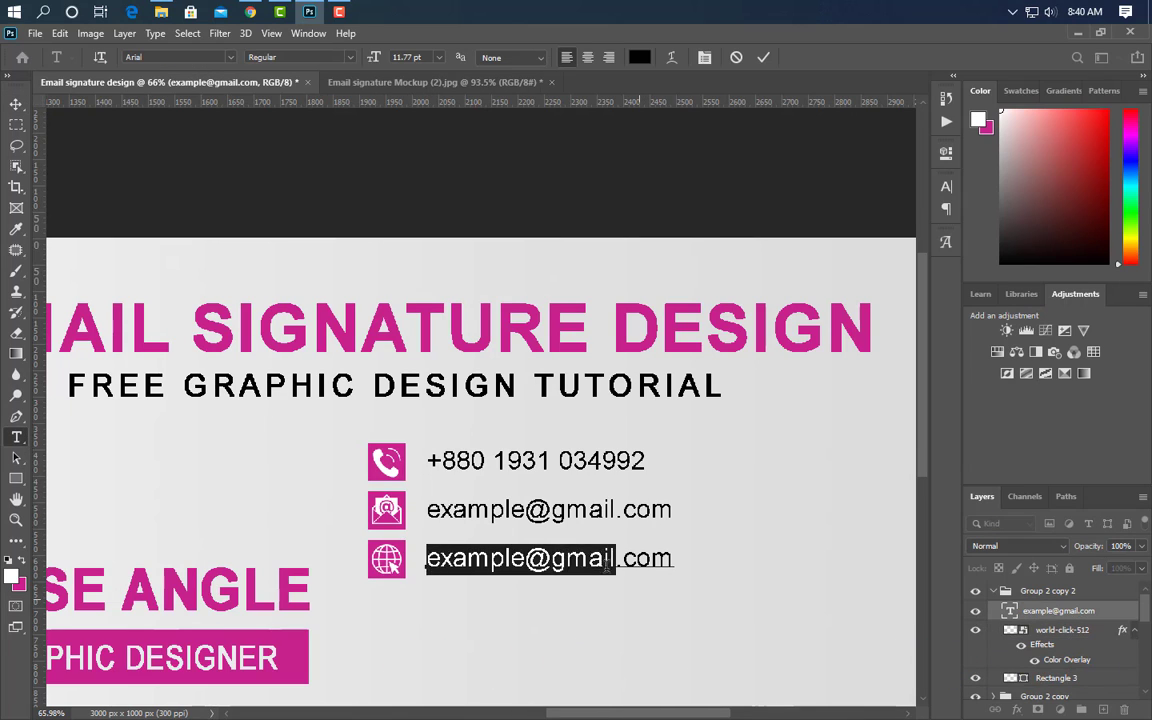
text(www.graphicsfamily)
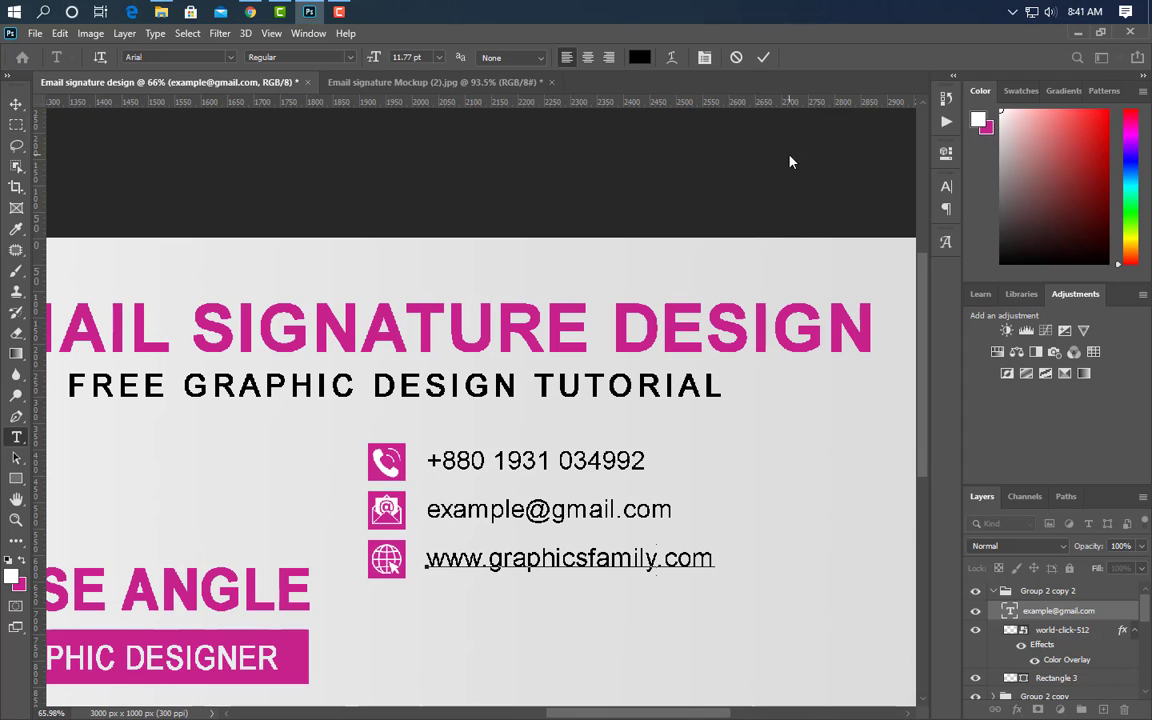
click(762, 58)
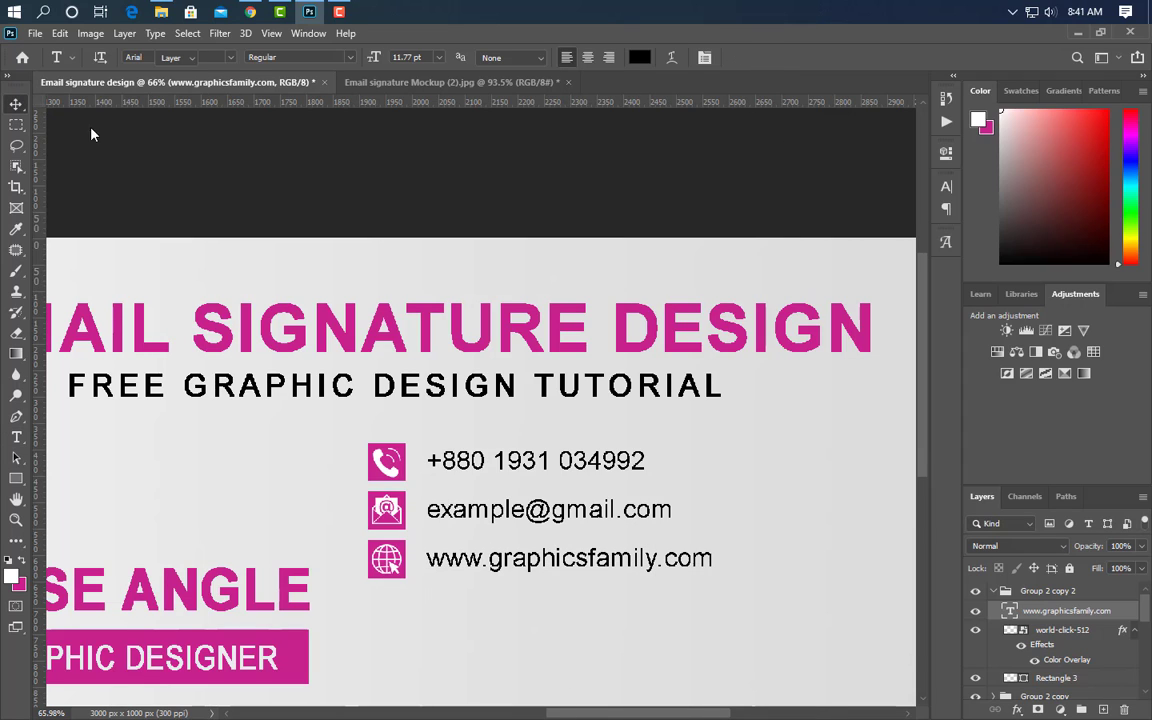
key(v)
click(993, 591)
- Duplicate the website row group and move the copy down as an evenly spaced fourth row
drag(1047, 591, 1099, 708)
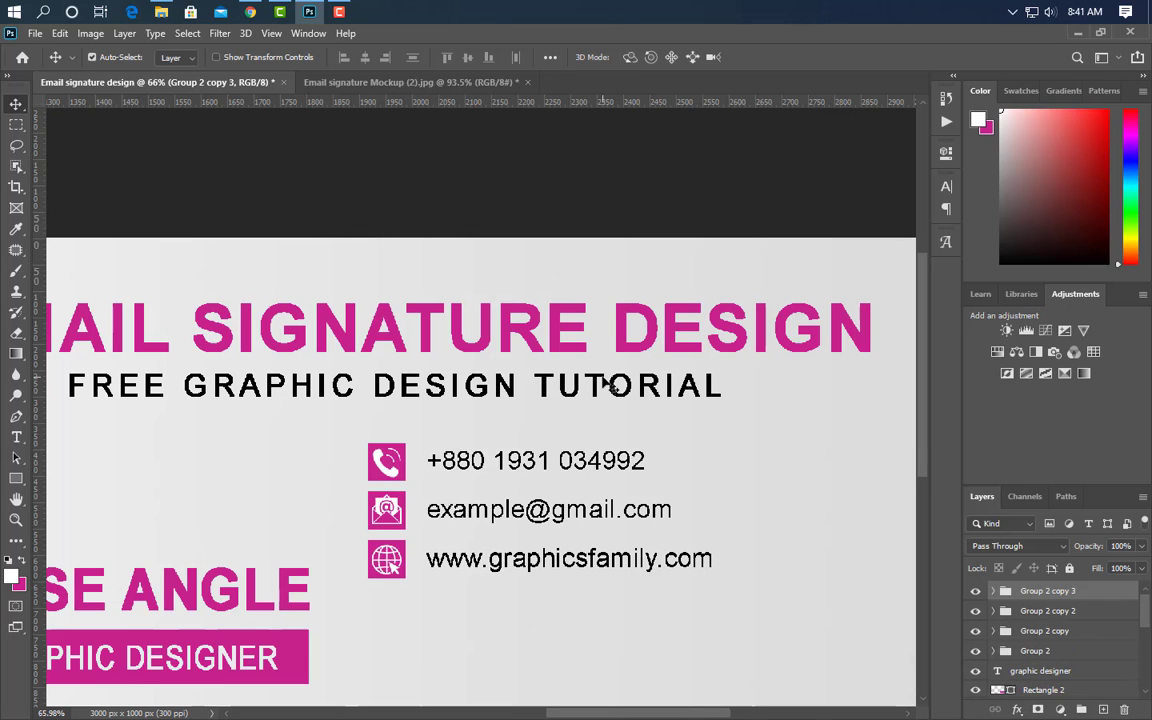
drag(625, 600, 677, 647)
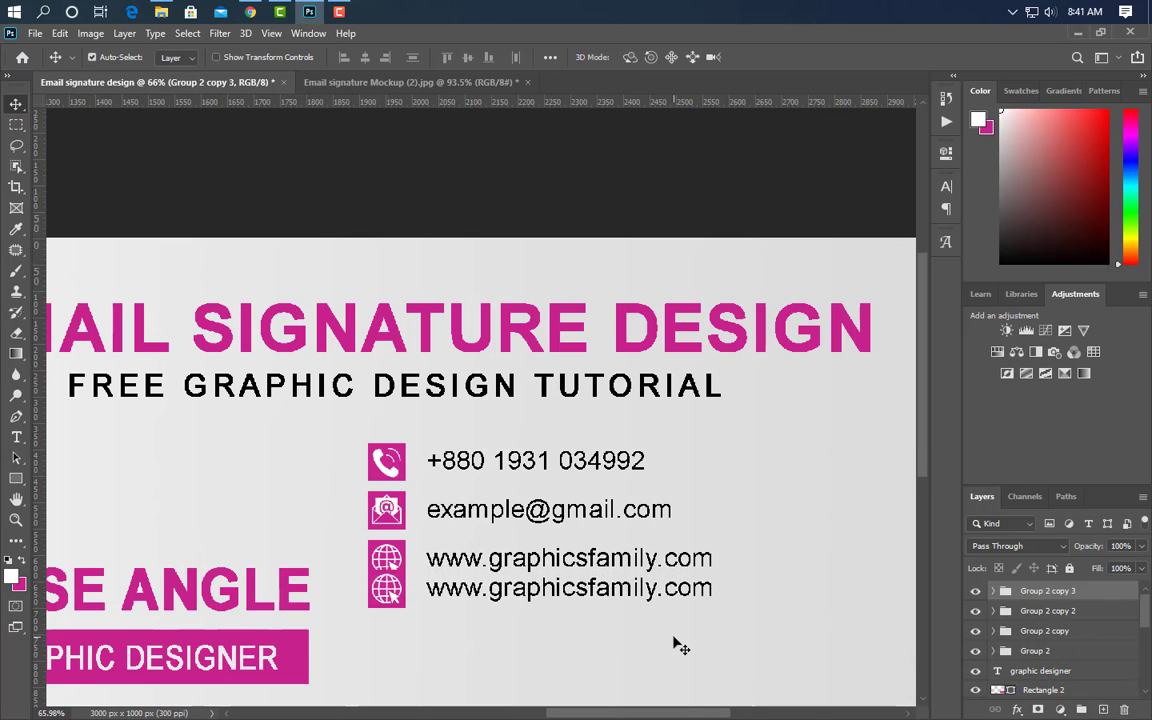
key(Down)
key(Down)
key(Down)
key(Down)
key(Down)
key(Down)
key(Down)
key(Down)
key(Down)
key(Down)
key(Down)
key(Down)
key(Down)
key(Down)
key(Down)
key(Down)
key(Down)
key(Down)
key(Down)
key(Down)
click(389, 613)
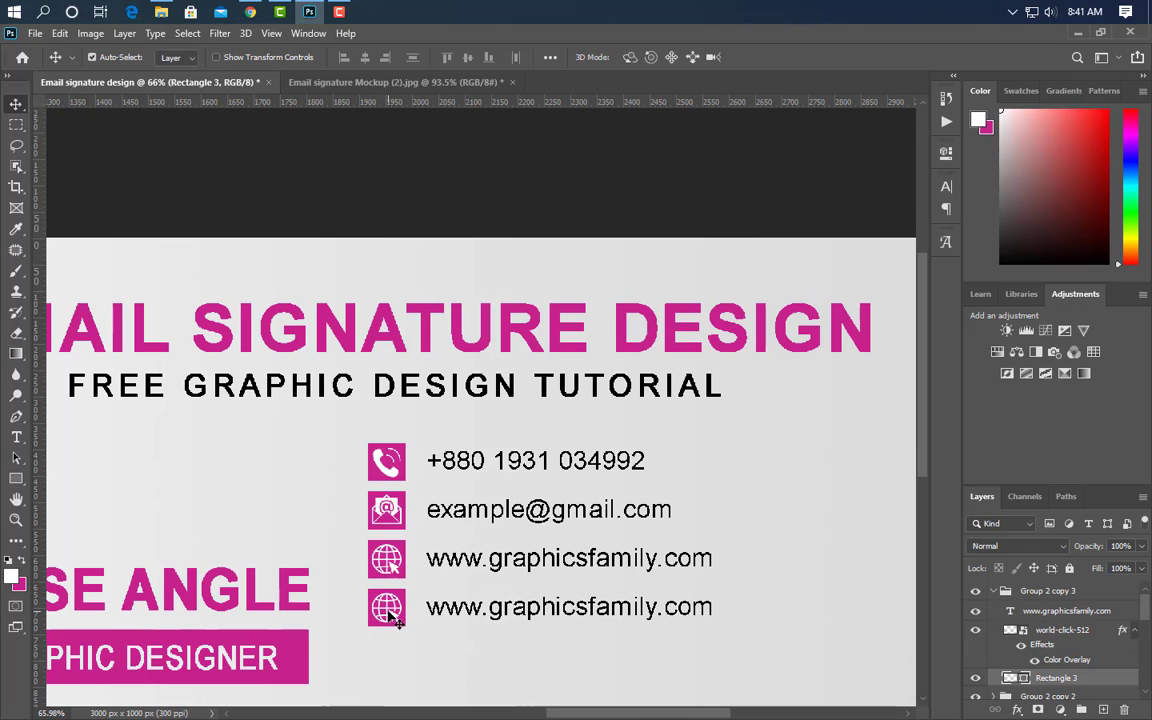
click(309, 13)
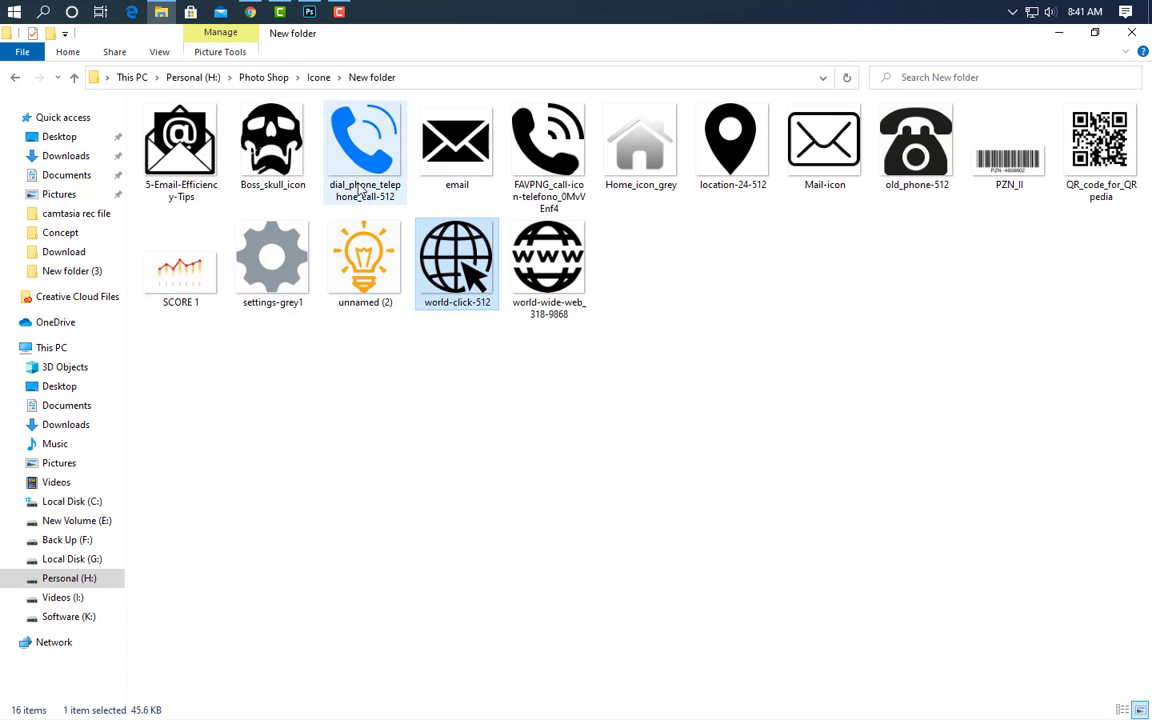
- Place the location-24-512 pin icon on the canvas and scale it down to 2.63%
click(733, 145)
drag(312, 45, 400, 573)
drag(748, 473, 401, 500)
drag(213, 472, 365, 466)
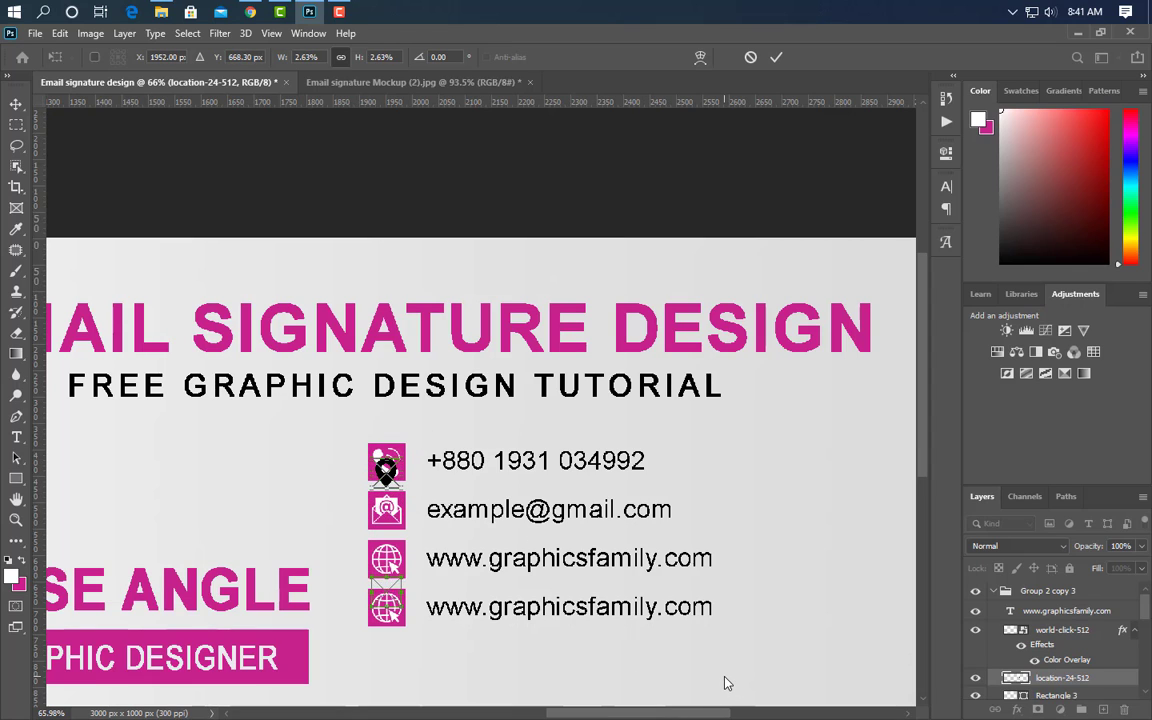
- Give the location pin a white Color Overlay and delete the leftover globe from the fourth row
click(776, 57)
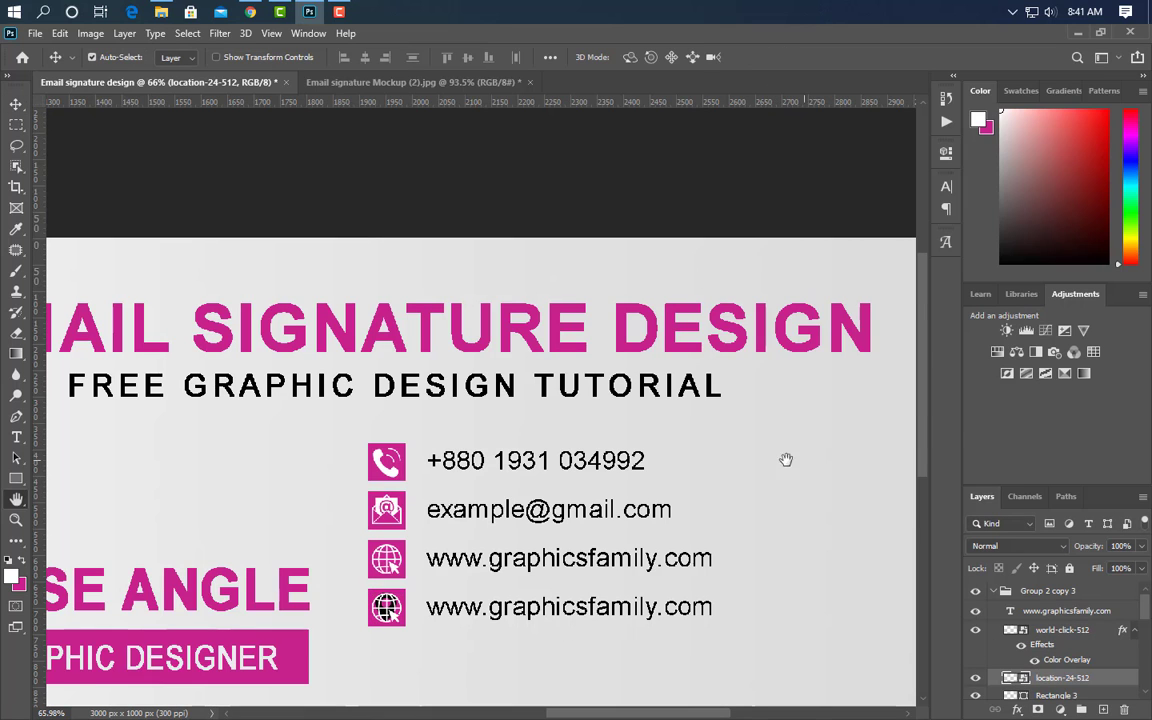
click(603, 260)
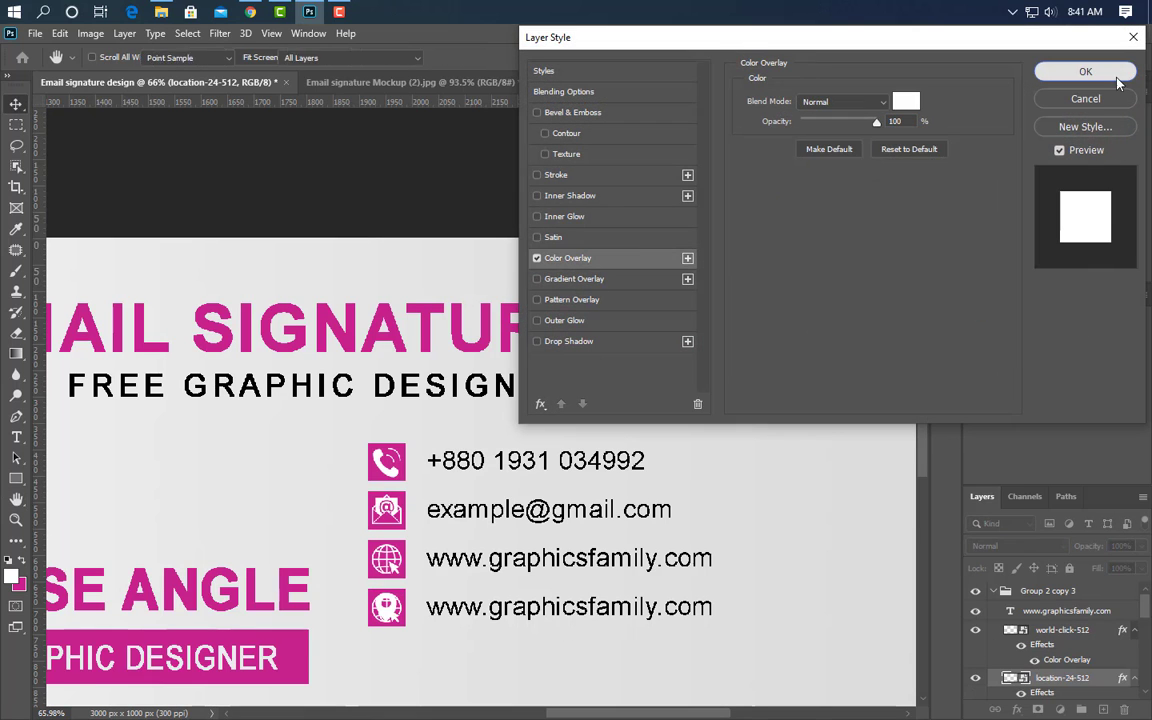
click(1085, 72)
click(1079, 637)
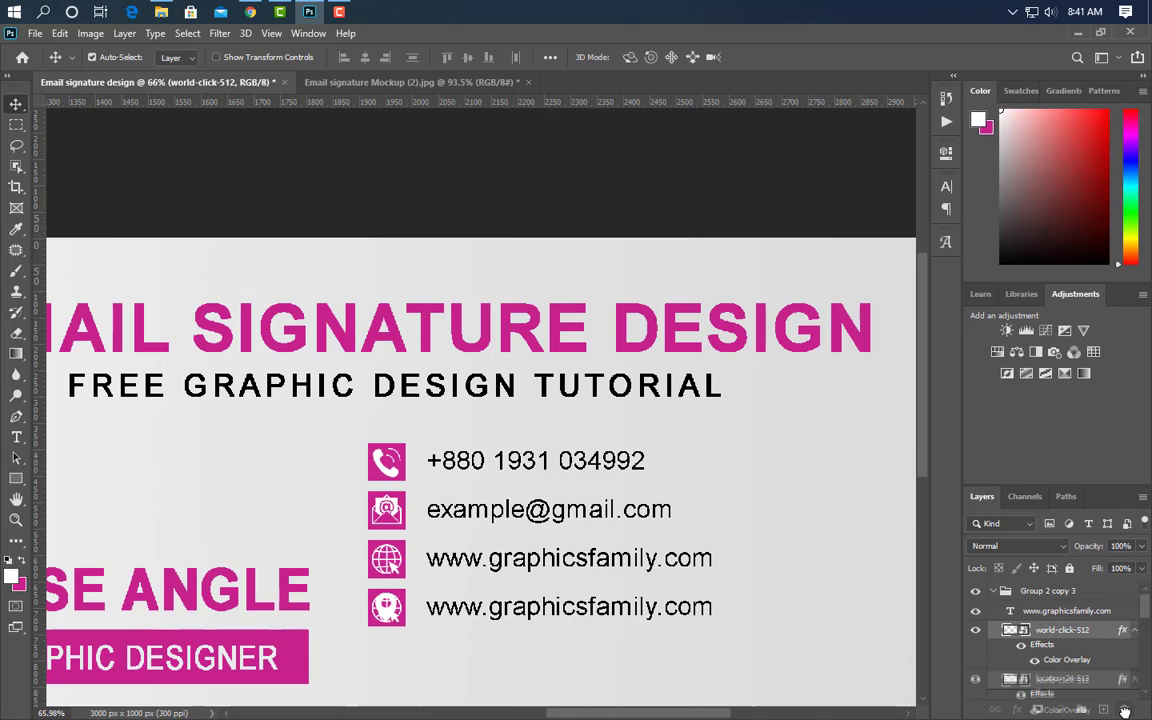
key(Delete)
- Replace the fourth contact line's text with the postal address
click(16, 437)
drag(426, 610, 764, 610)
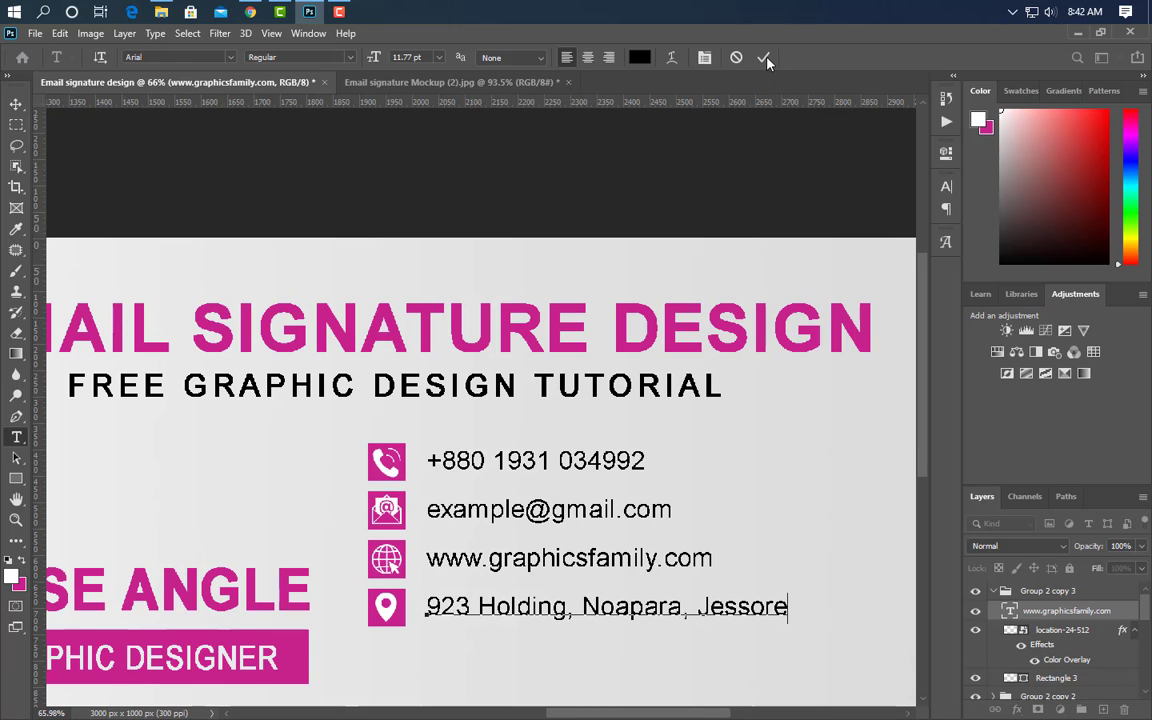
click(766, 60)
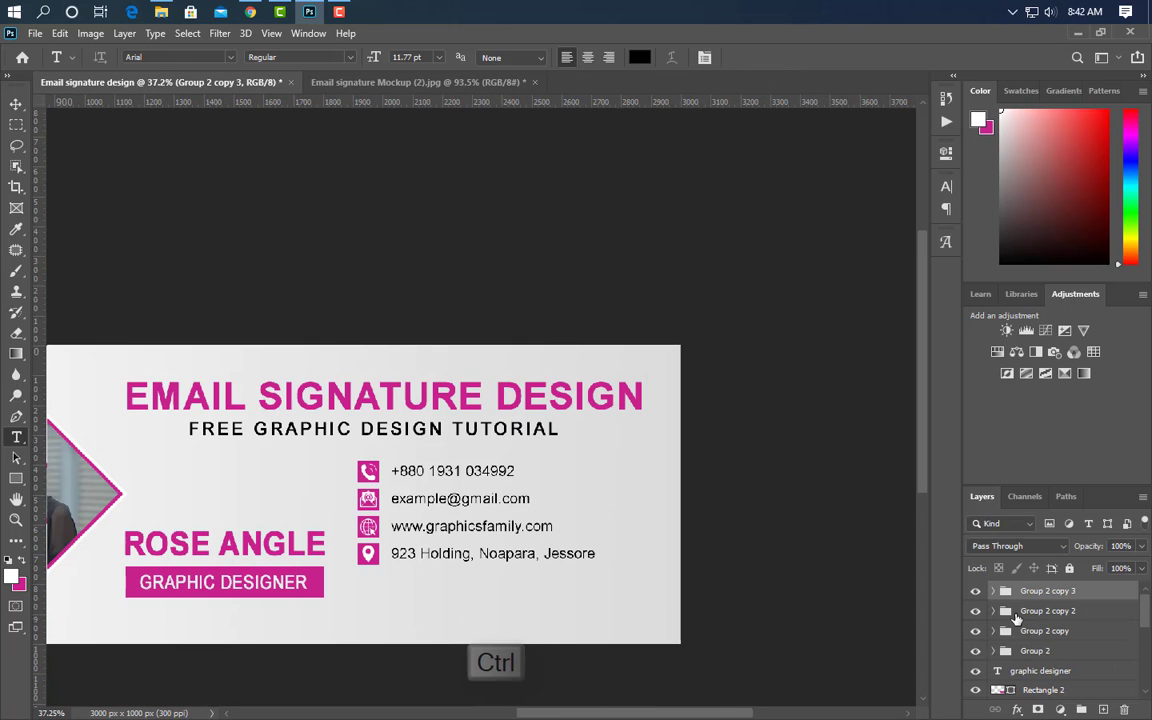
- Group the four contact rows and enlarge the block, shifting it lower right
ctrl+click(1018, 615)
ctrl+click(1029, 631)
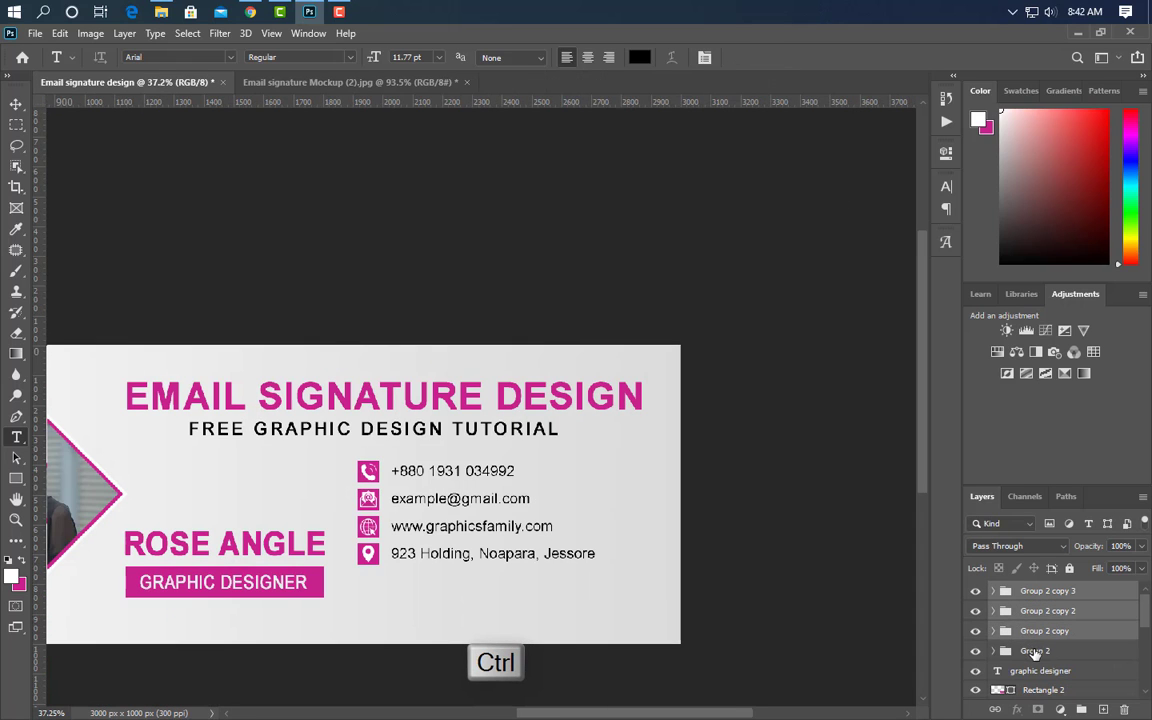
ctrl+click(1035, 651)
key(ctrl+g)
key(ctrl+t)
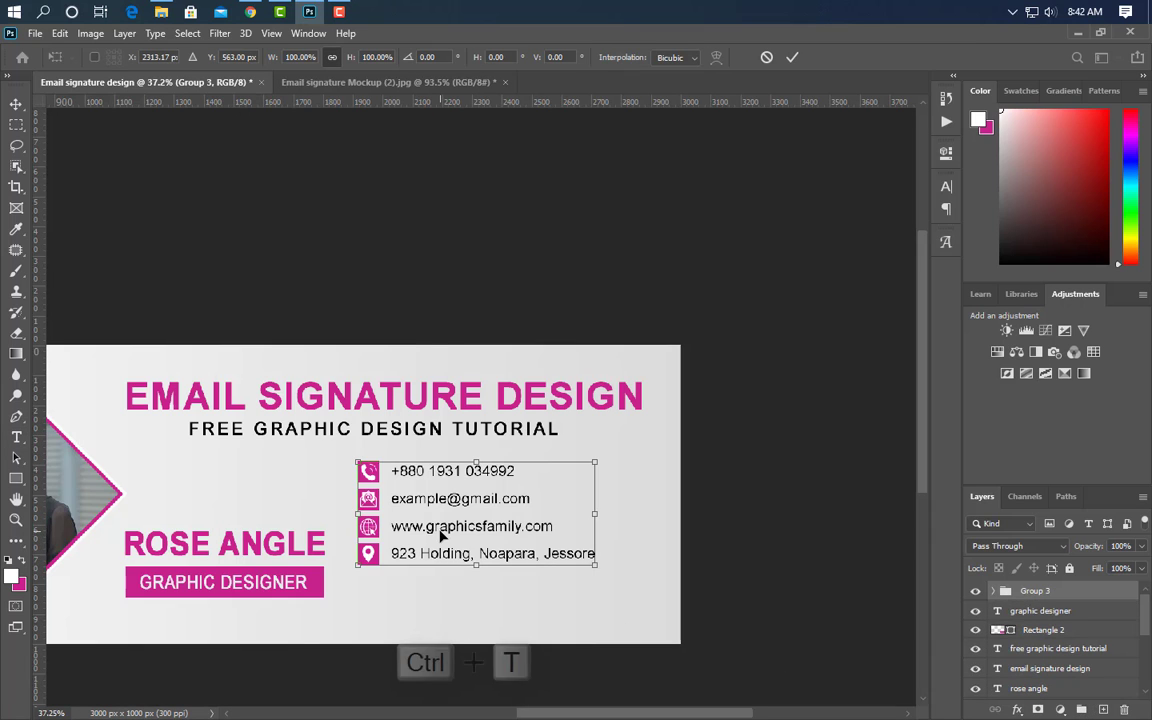
drag(442, 532, 478, 560)
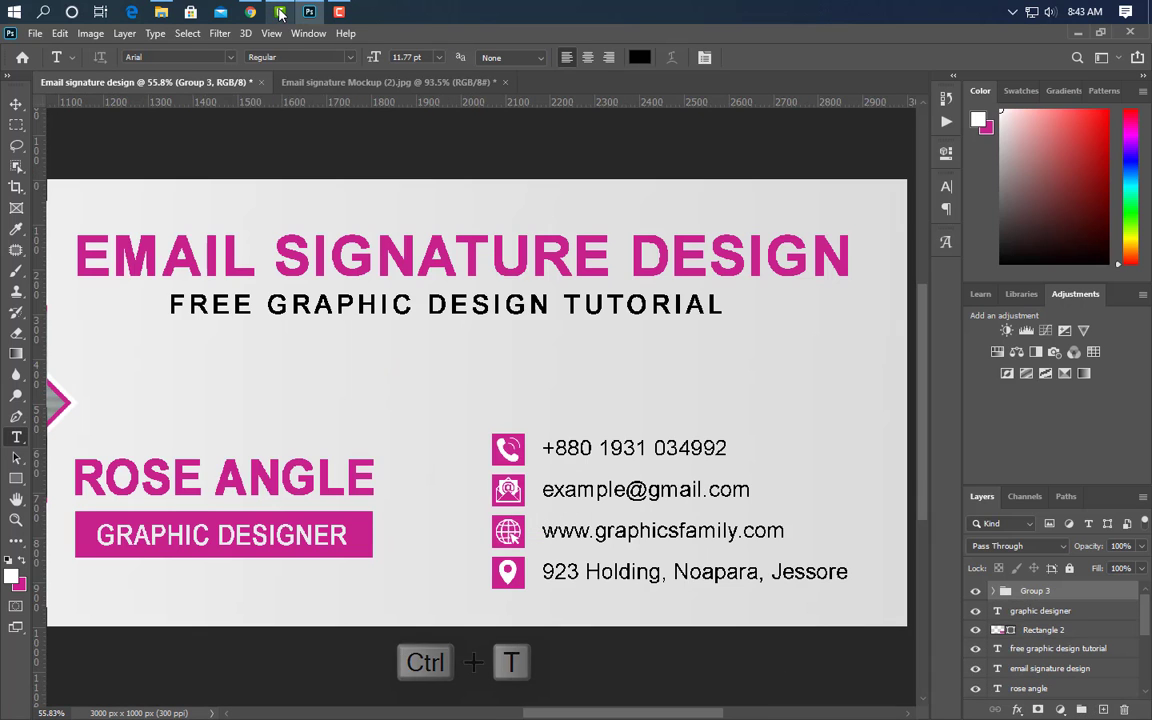
click(161, 12)
- Place the Facebook, Behance, LinkedIn, Twitter and YouTube icons, scaling each down to icon size
drag(522, 210, 504, 386)
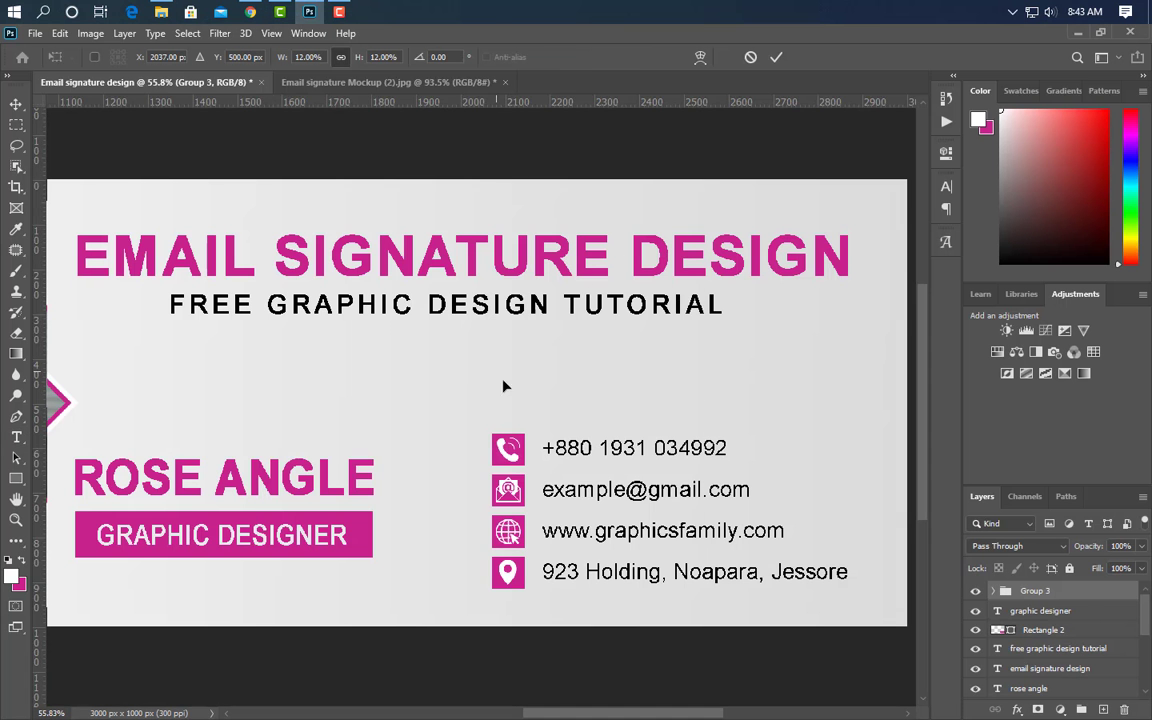
drag(257, 400, 672, 398)
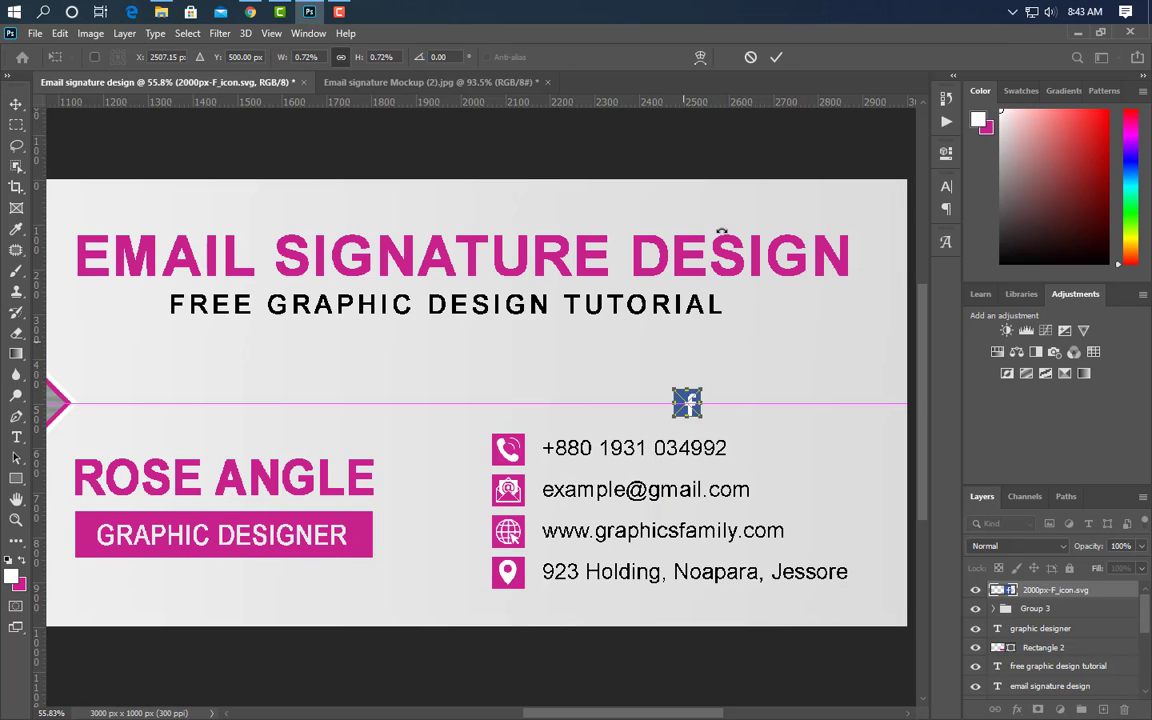
key(Return)
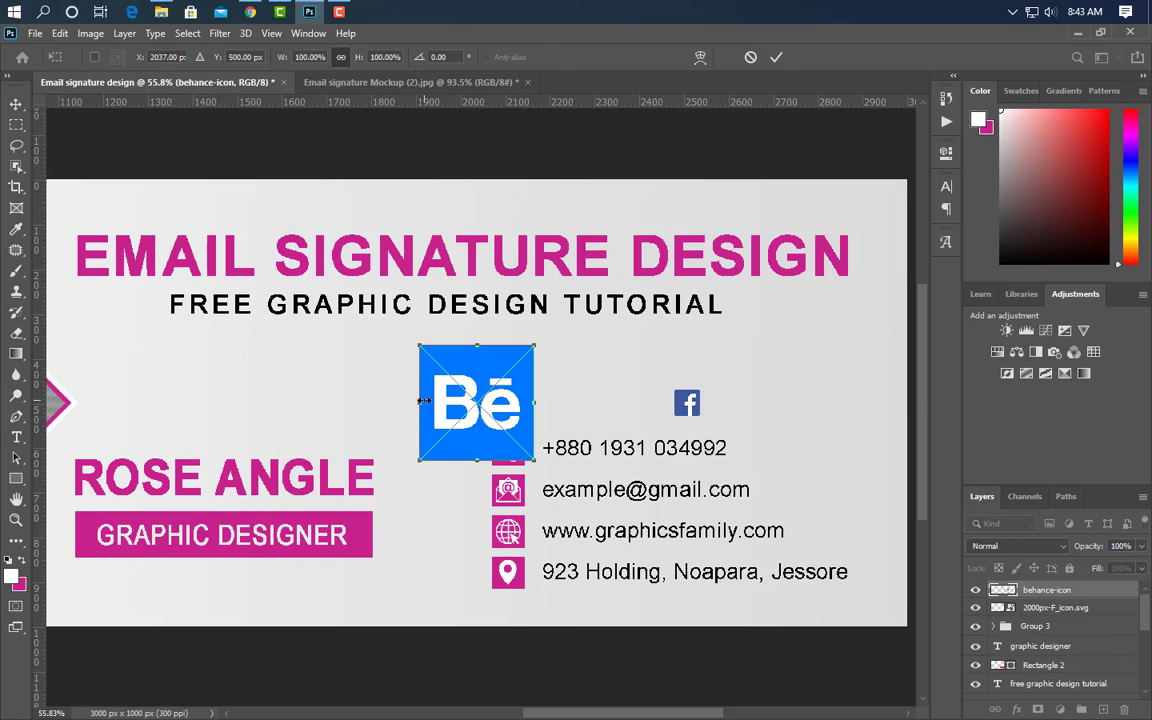
drag(419, 404, 516, 404)
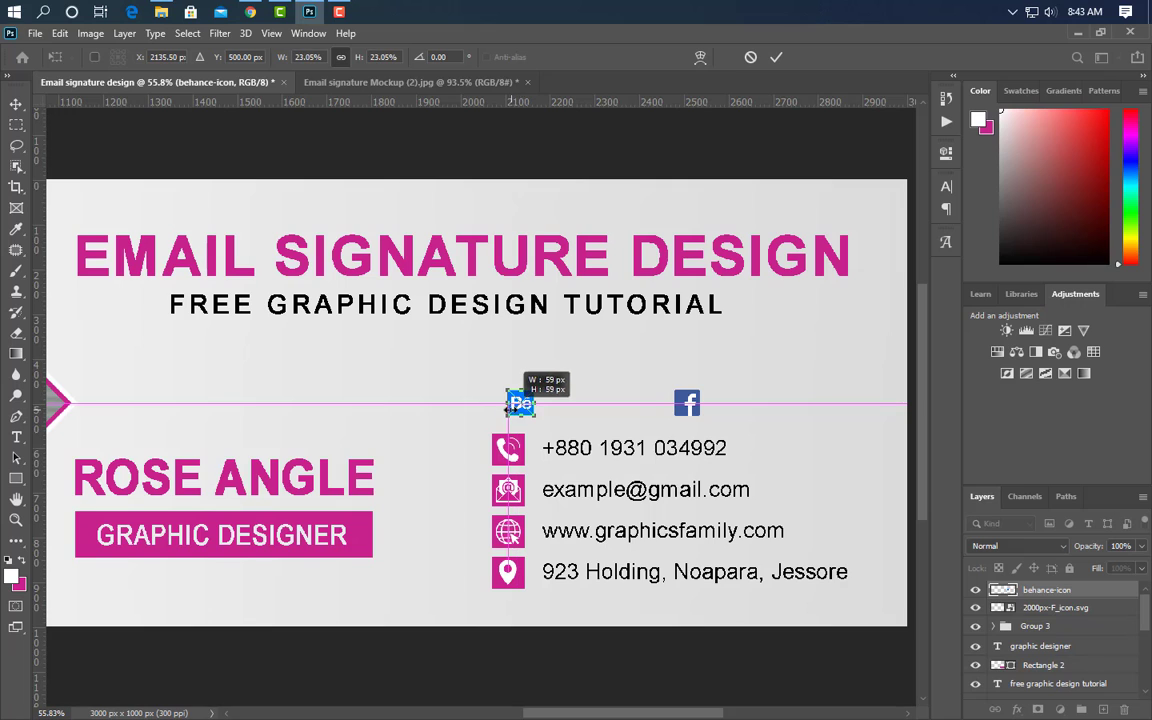
key(Return)
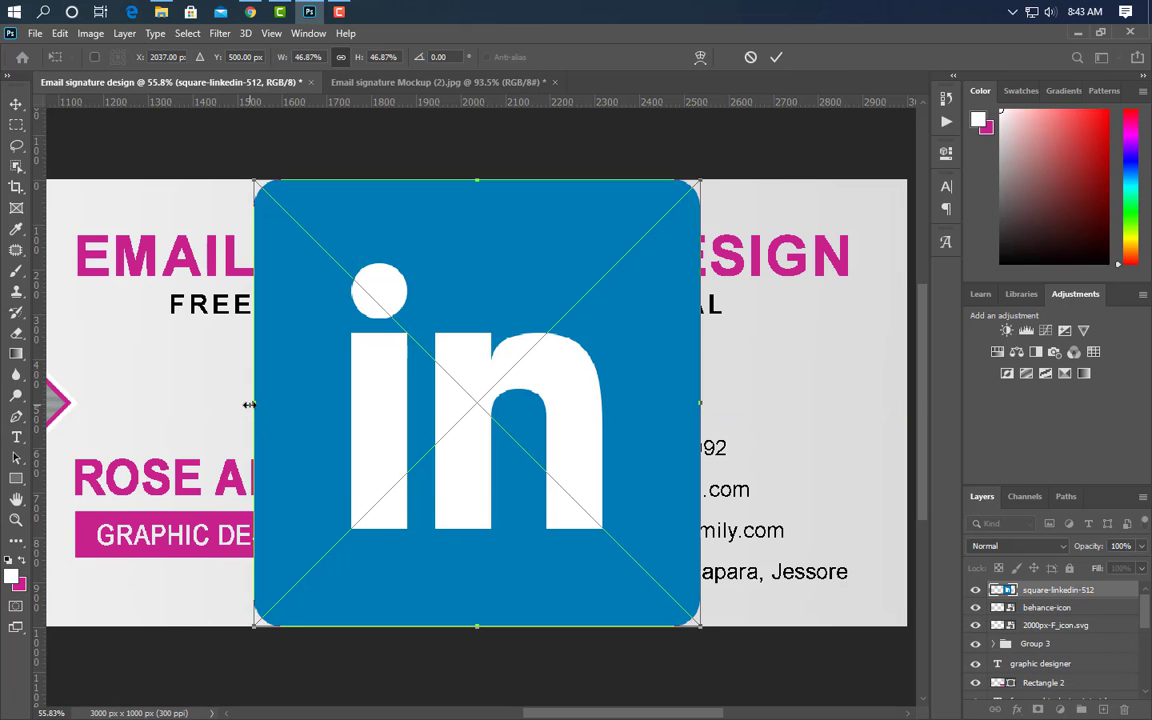
drag(252, 404, 673, 404)
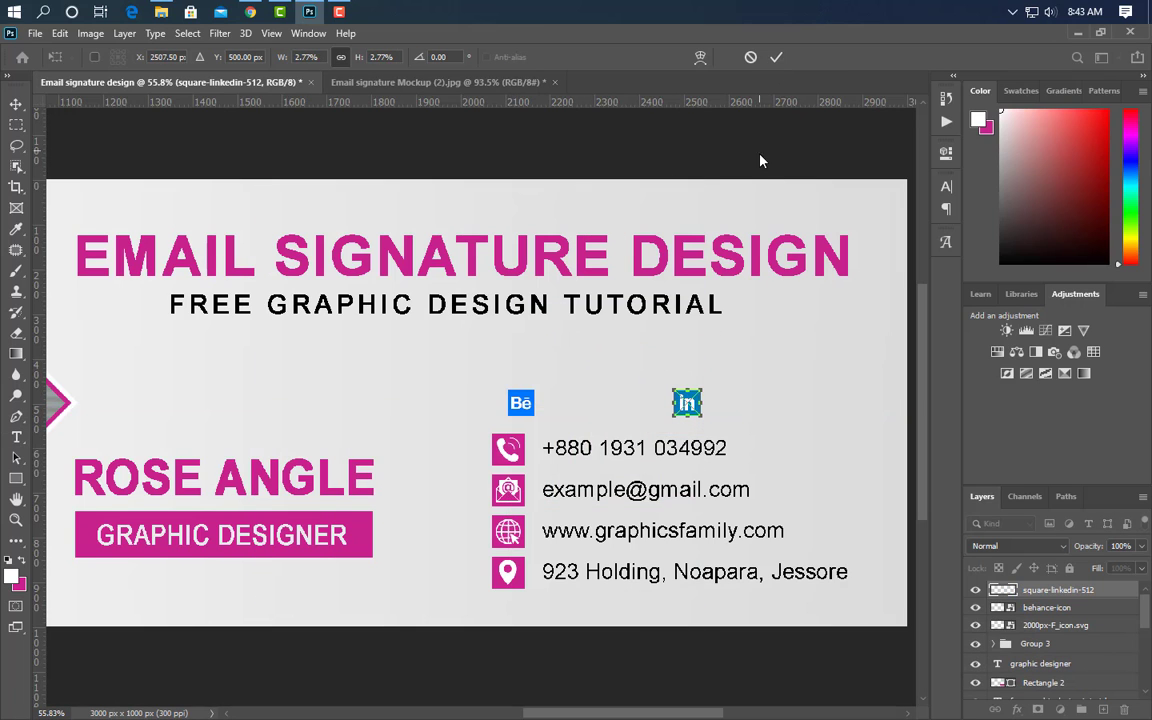
click(776, 57)
drag(260, 404, 662, 395)
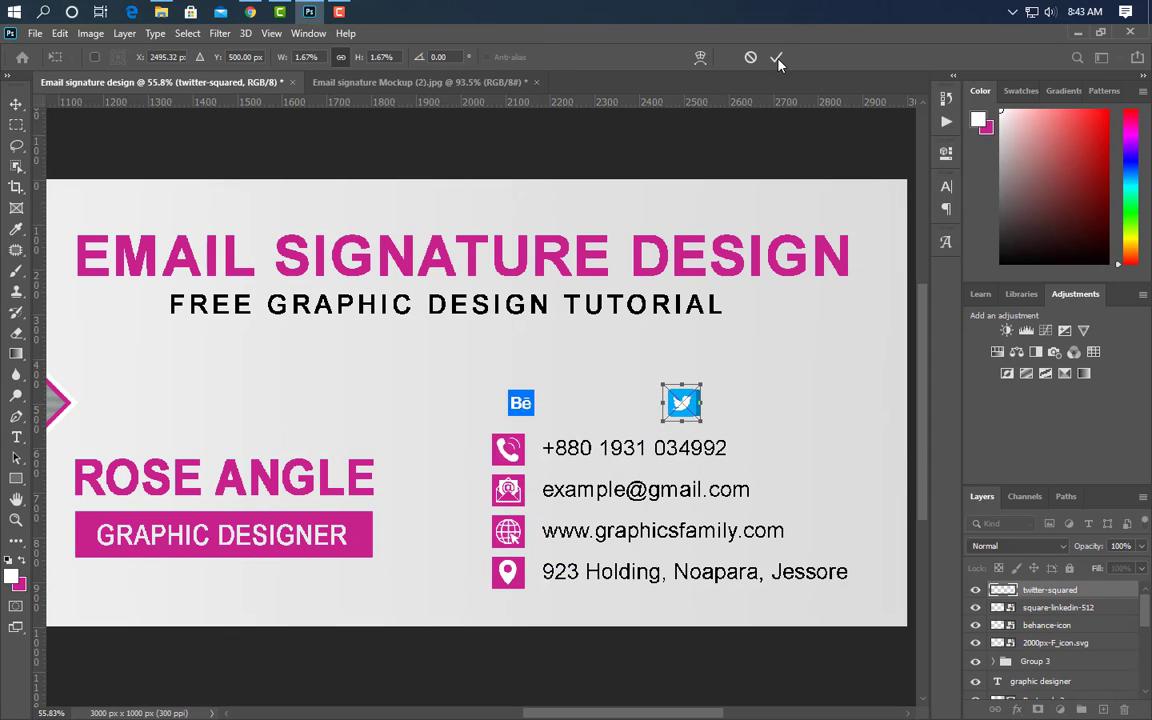
key(Return)
drag(257, 404, 672, 404)
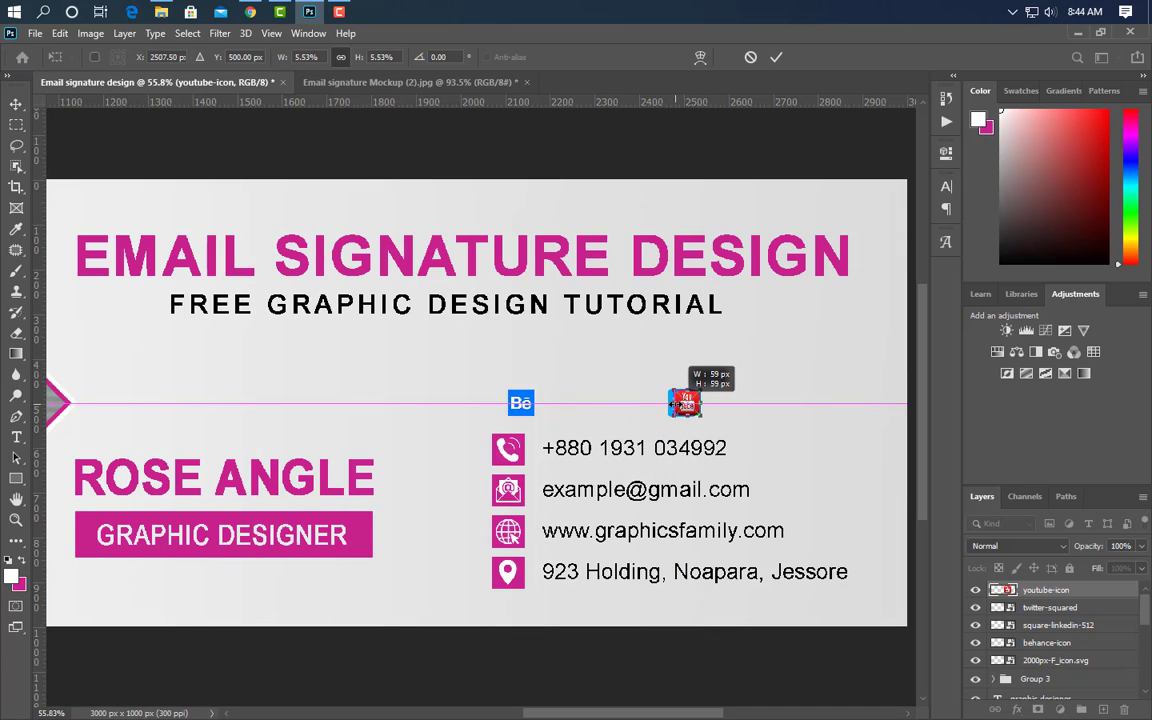
click(776, 58)
- Line up the Behance, YouTube and Twitter icons in a row above the name
key(t)
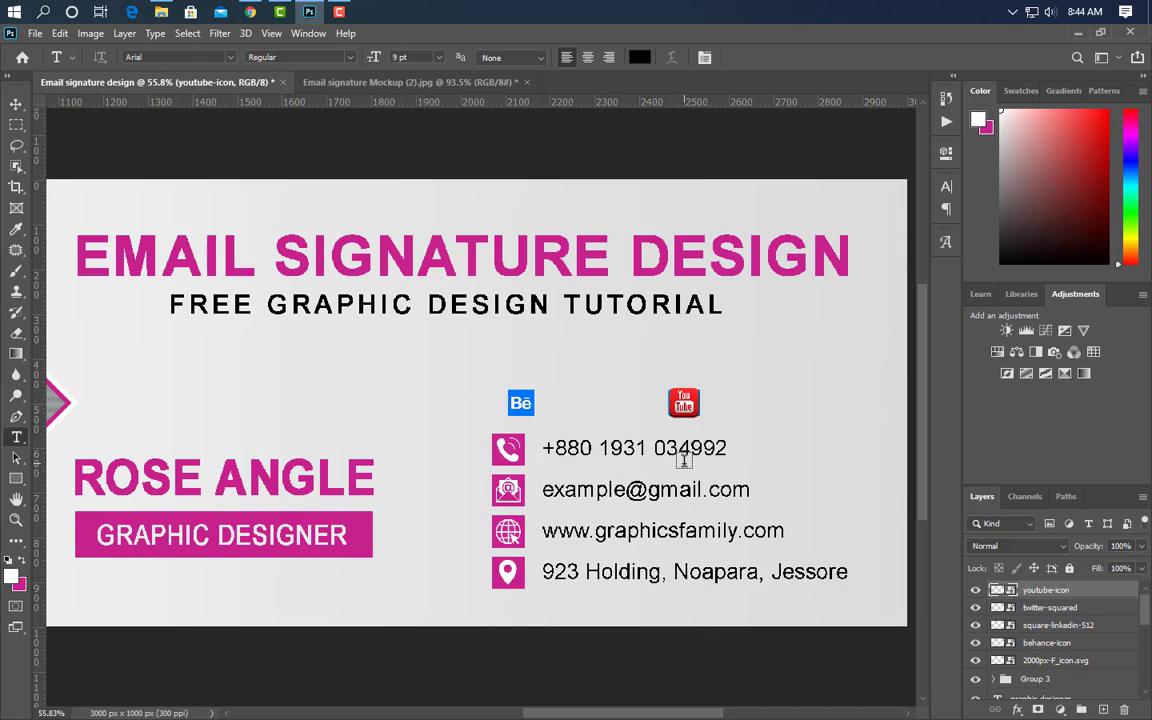
click(16, 104)
drag(525, 404, 505, 375)
drag(690, 405, 574, 379)
drag(700, 407, 790, 376)
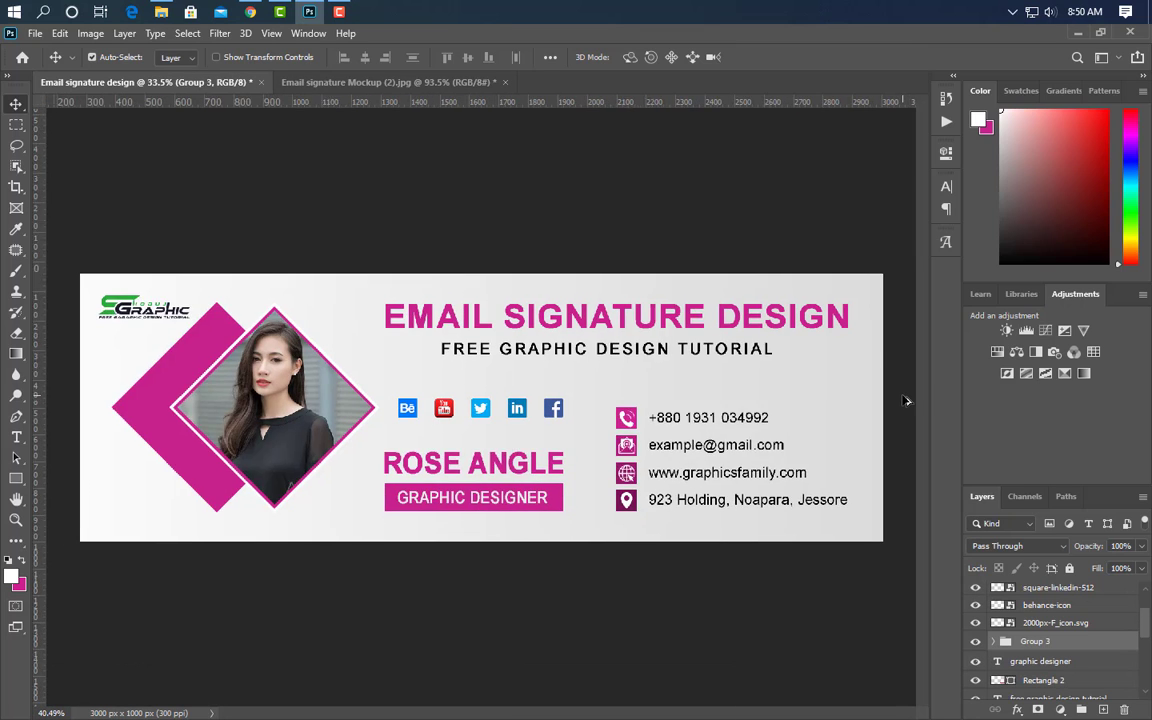
- Draw a white bar at the banner's right edge and duplicate it straight downward into four bars
scroll(905, 400, up, 3)
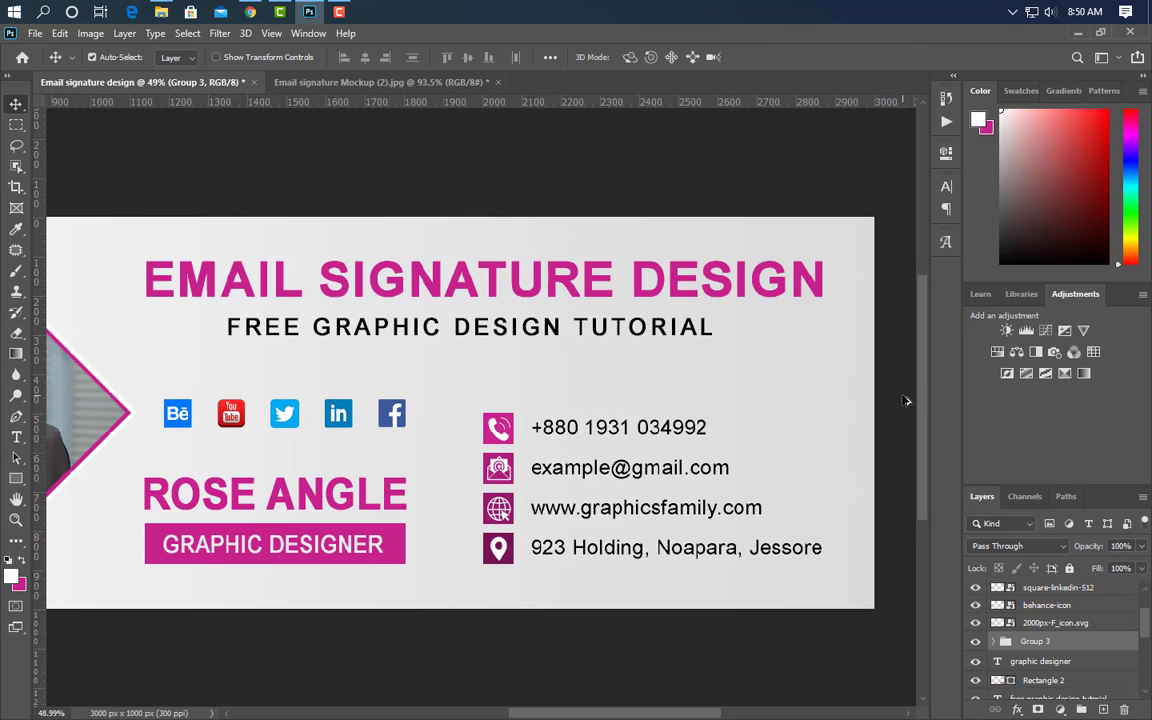
click(16, 480)
drag(883, 299, 841, 387)
click(901, 147)
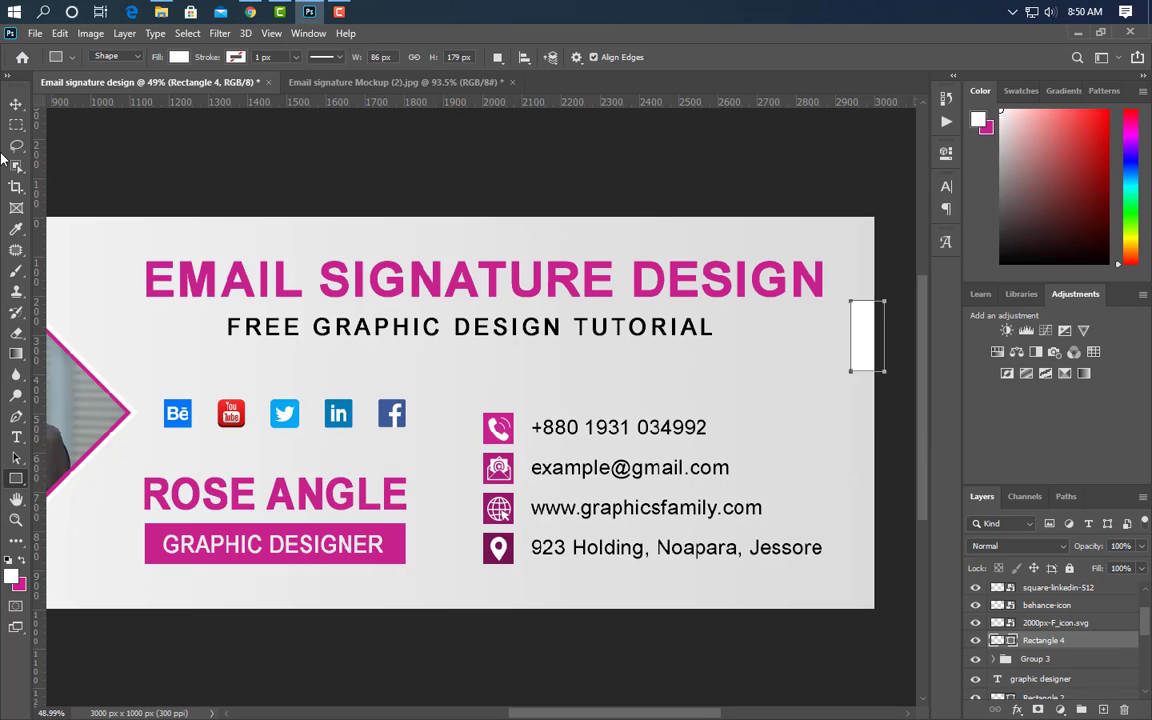
key(v)
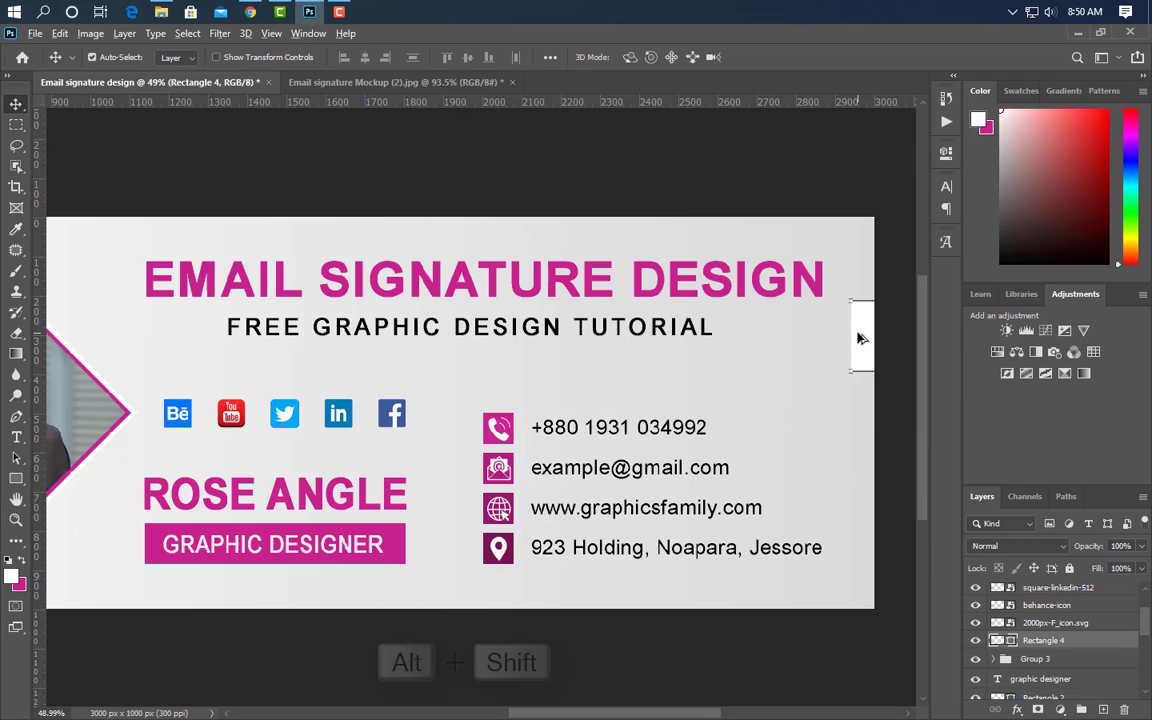
drag(861, 334, 873, 534)
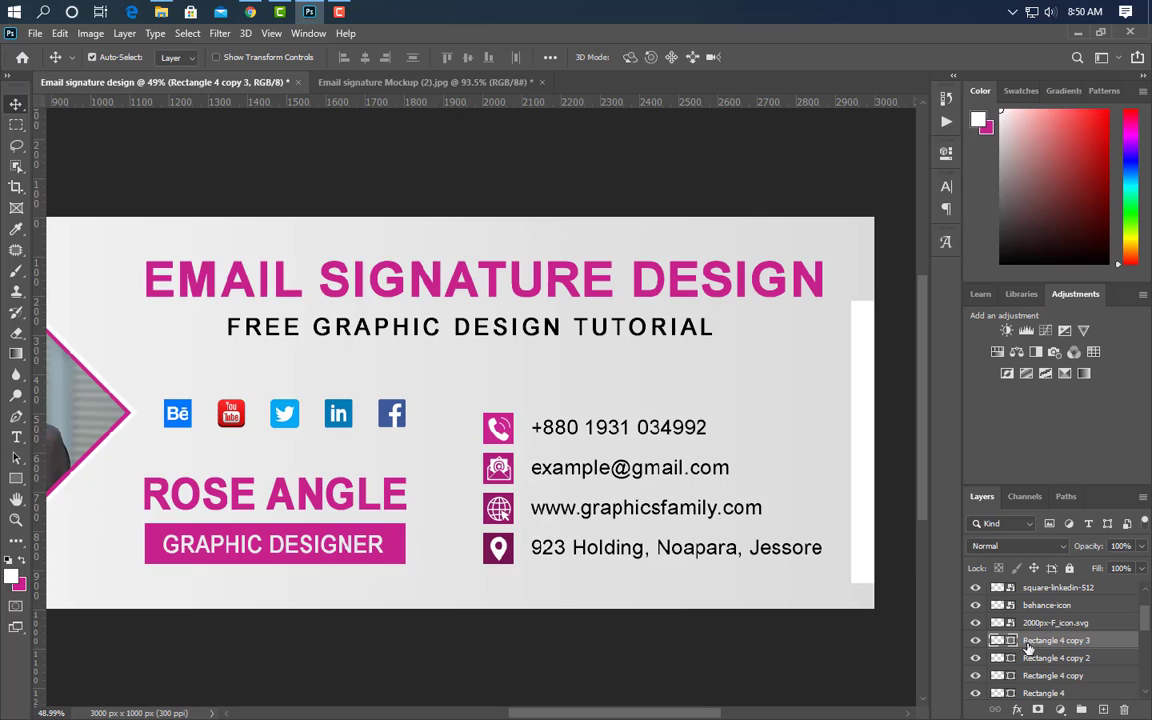
- Select all four white bar layers and group them
ctrl+click(1035, 659)
ctrl+click(1039, 677)
ctrl+click(1044, 694)
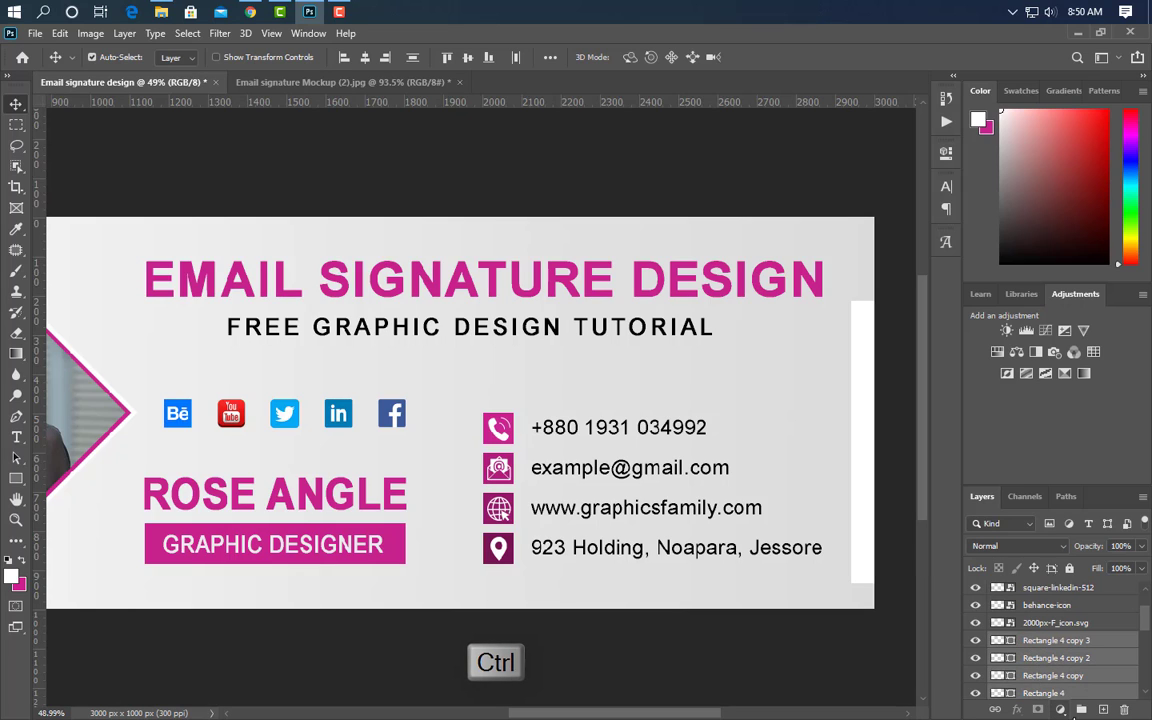
click(1083, 711)
key(ctrl+t)
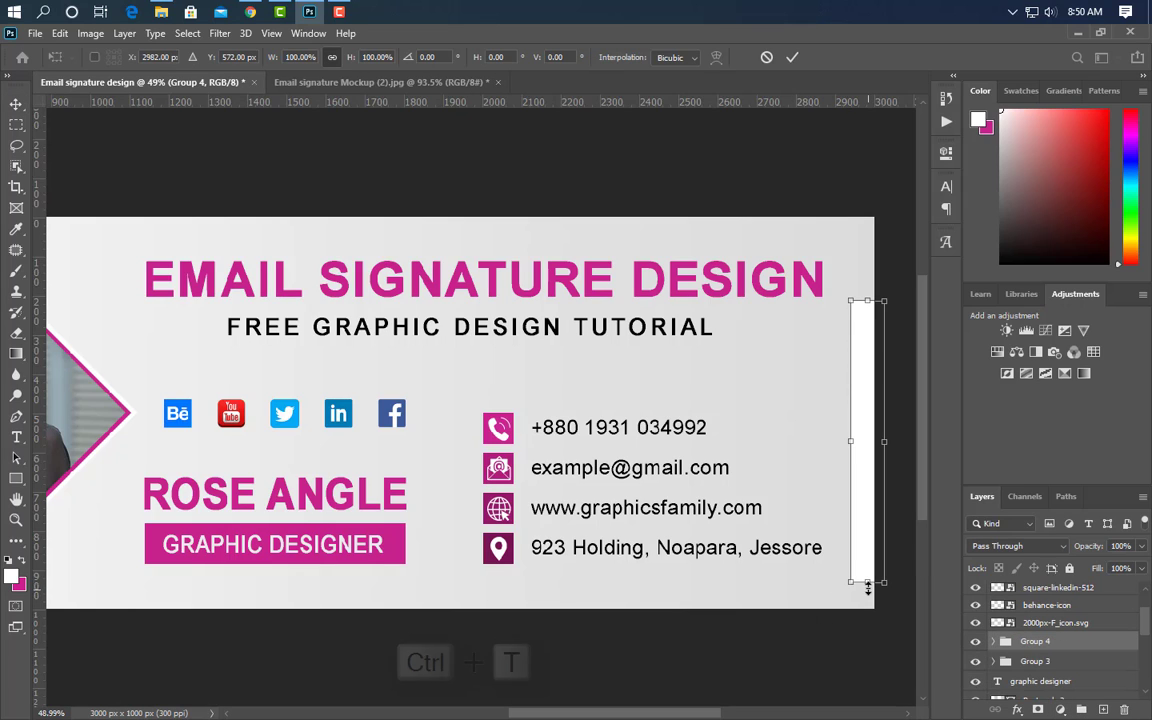
- Shorten the bar column, then colour the top two bars bright magenta and ae1e7a from the icons
drag(866, 584, 866, 523)
click(793, 57)
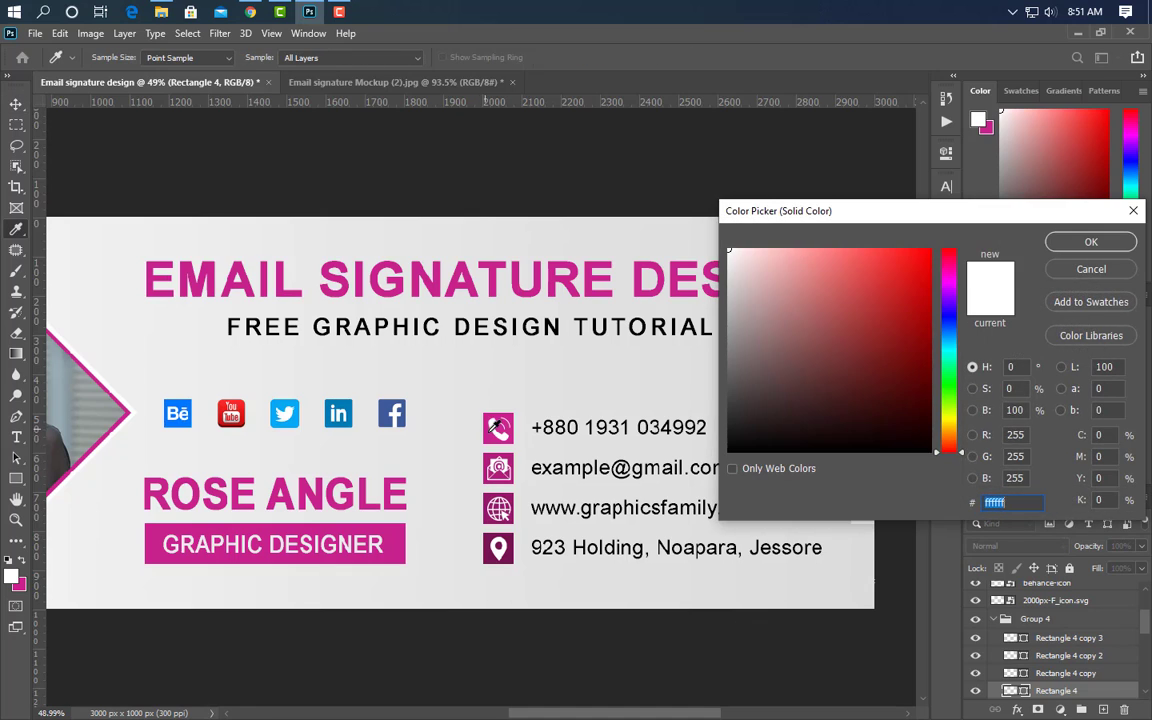
click(497, 428)
key(Return)
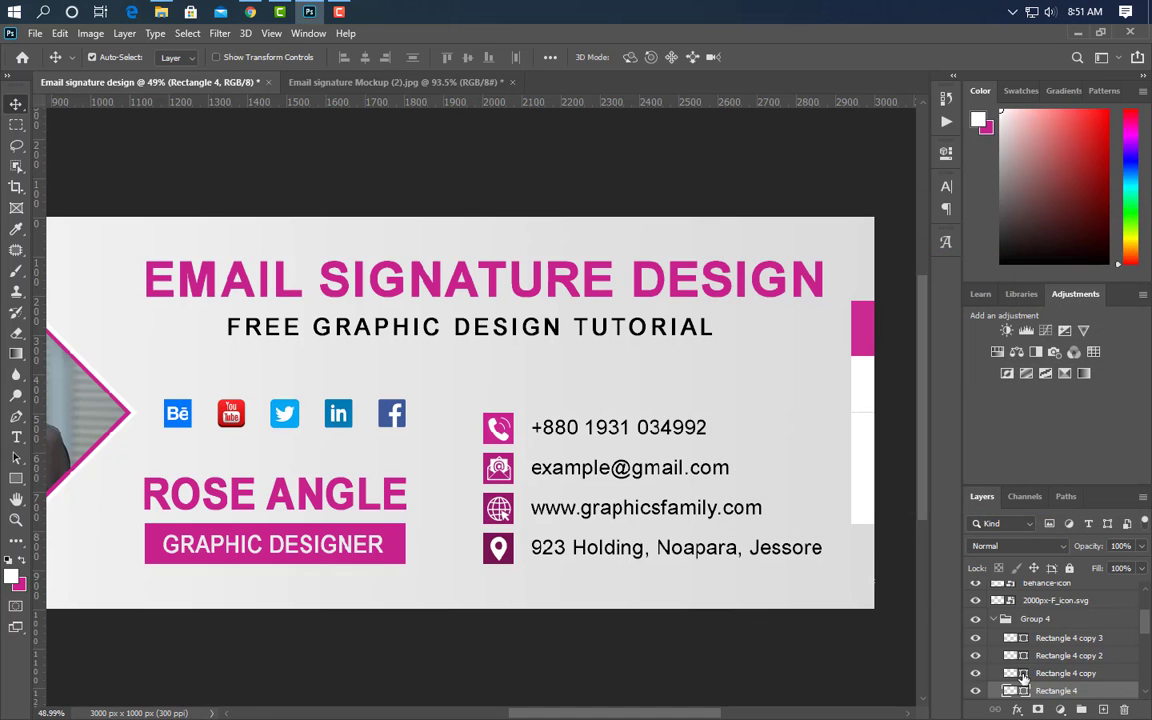
click(514, 450)
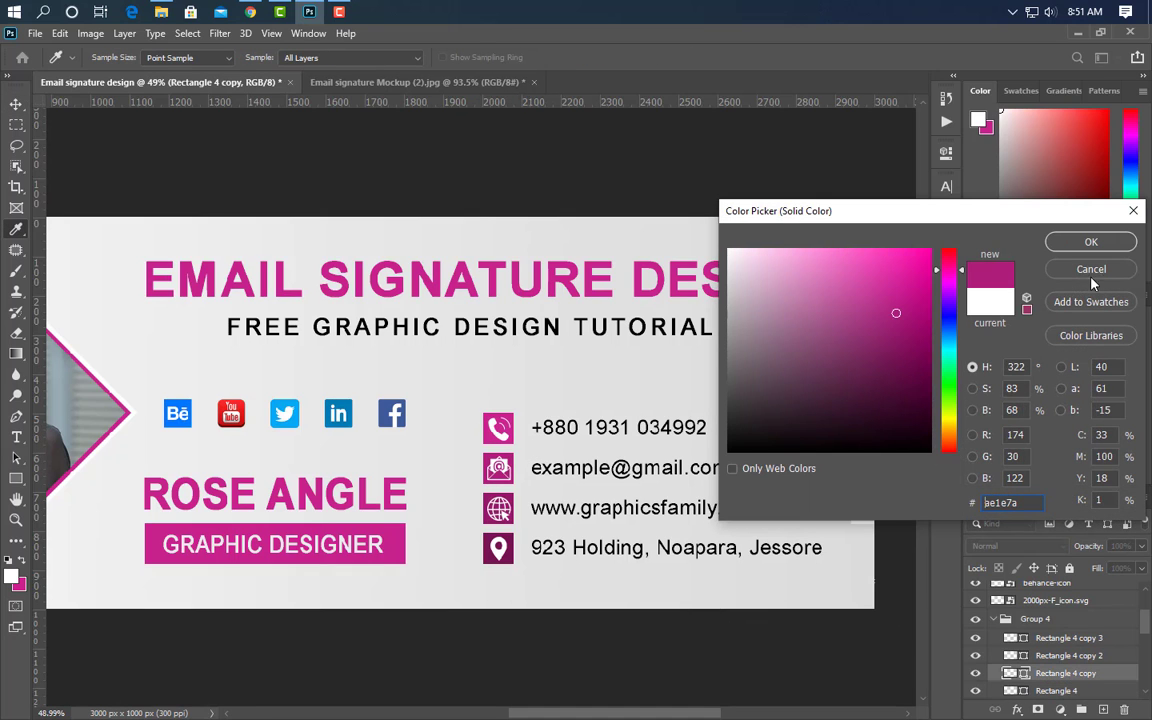
key(Return)
- Colour the third bar 931967 and the fourth deep plum, sampled from the globe and location icons
double_click(1023, 655)
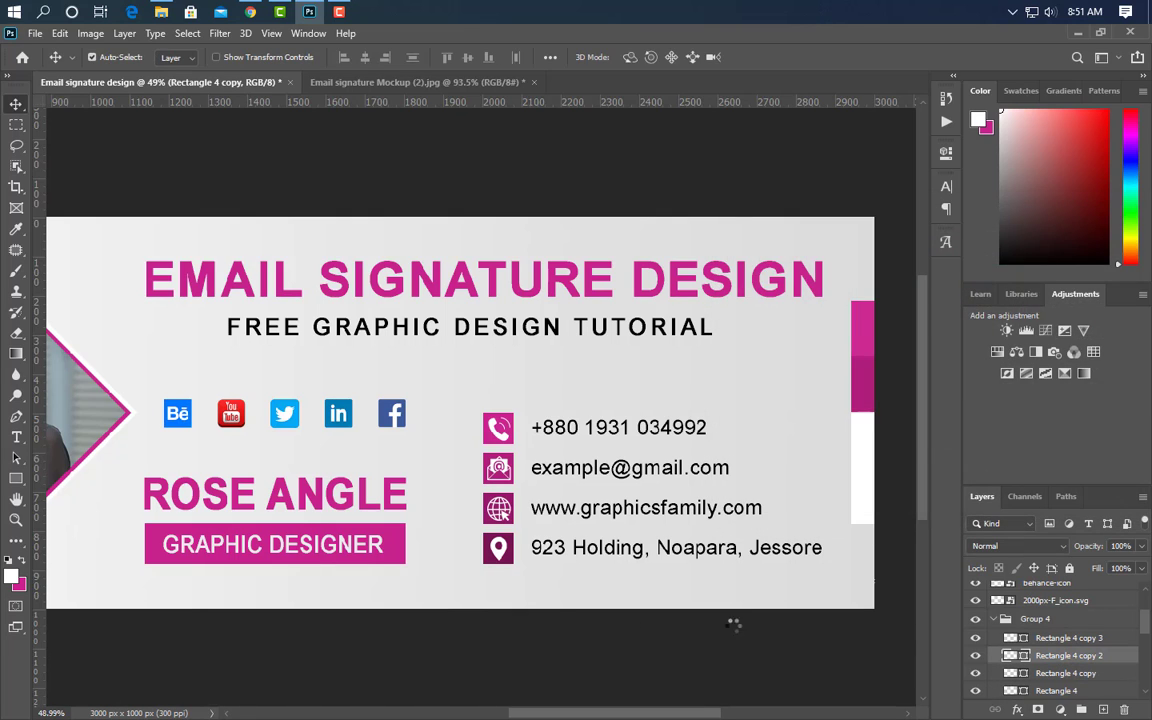
click(503, 512)
click(1128, 241)
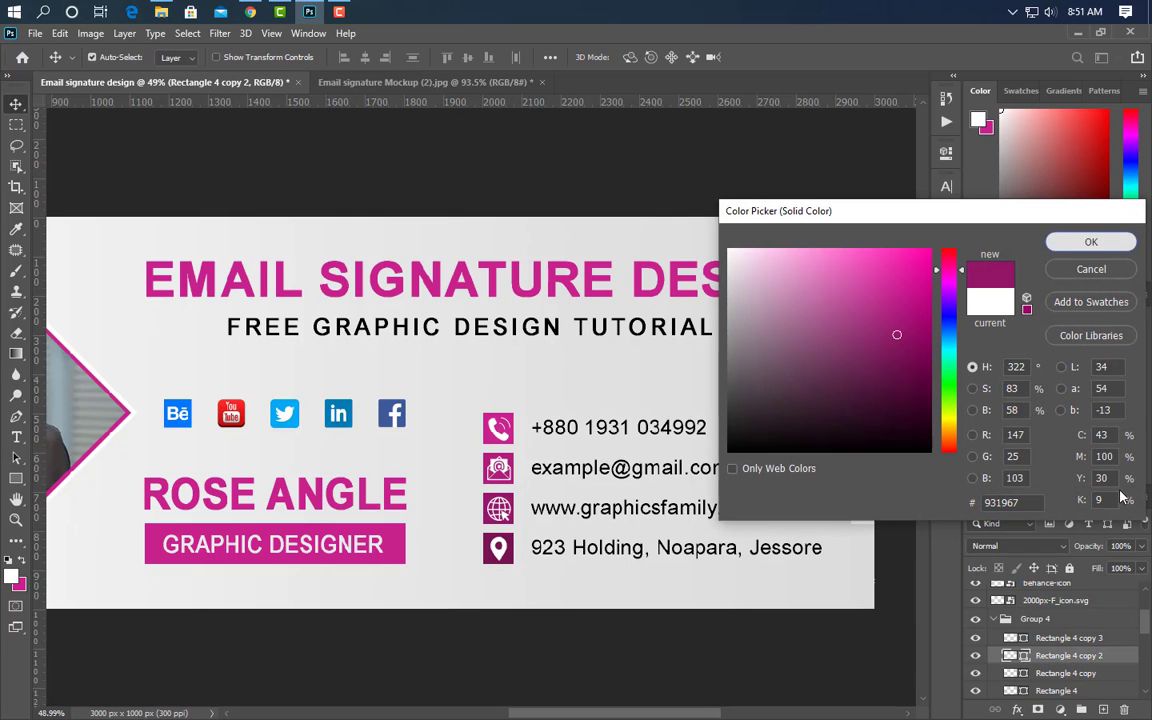
double_click(1022, 640)
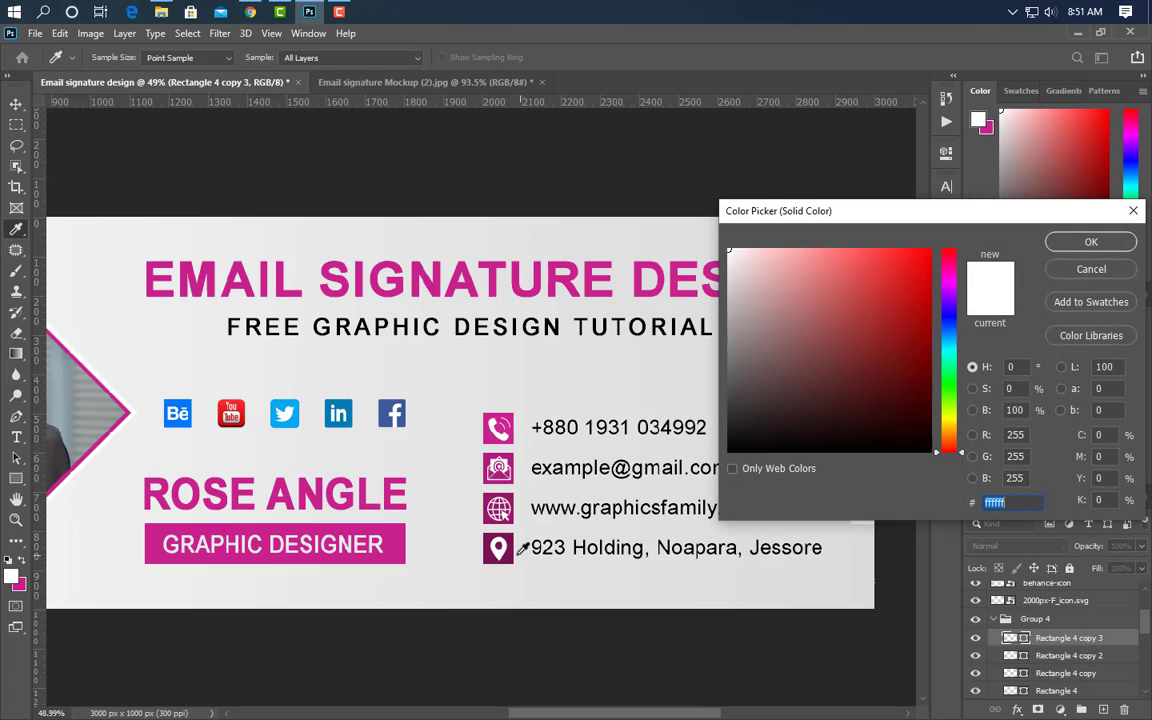
click(505, 550)
click(1091, 241)
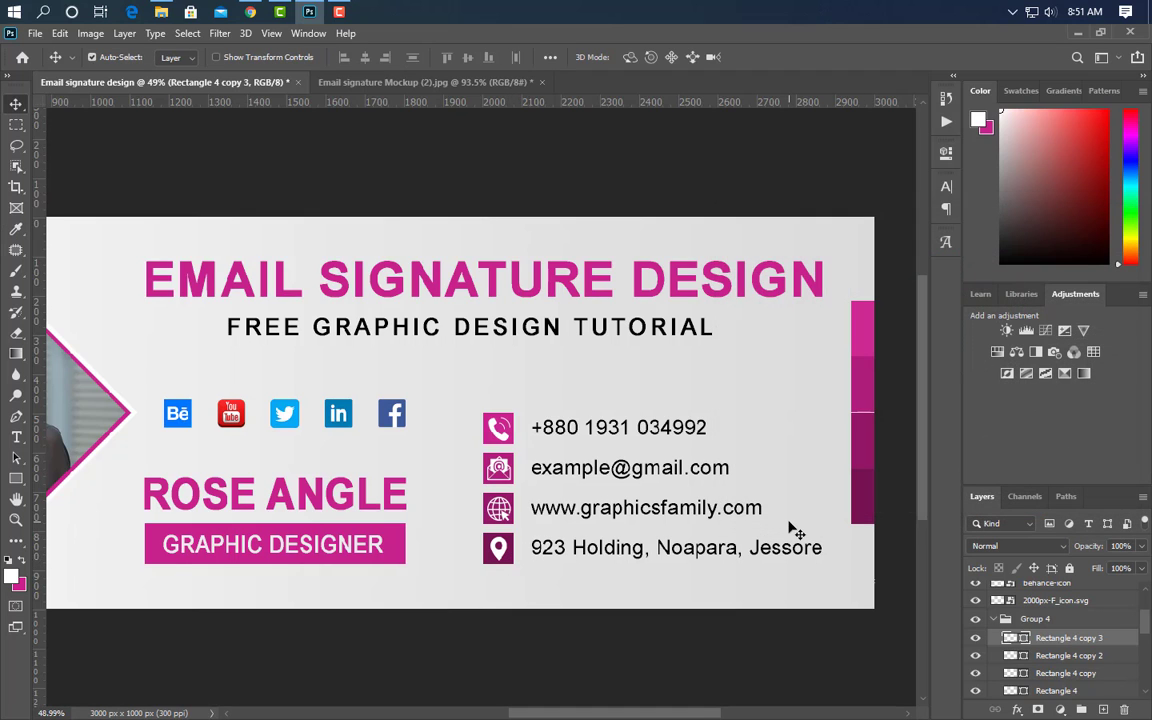
key(ctrl+0)
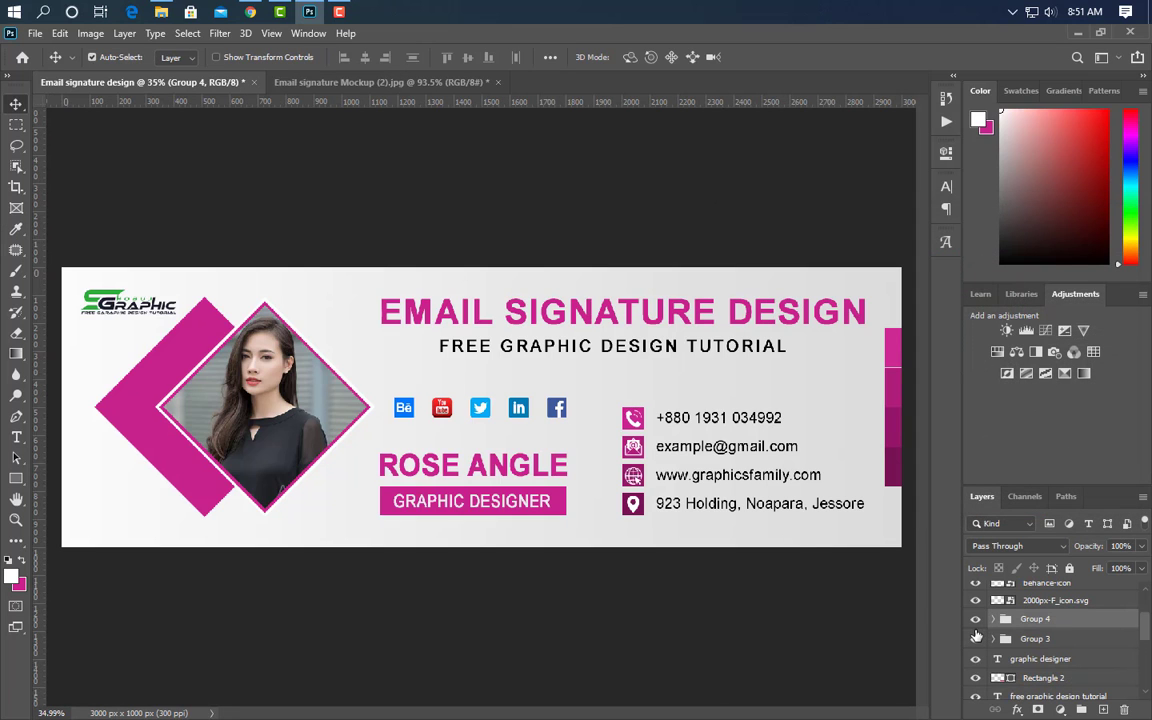
- Duplicate the magenta bar group, flip it vertically, and shift the copy to the banner's left edge
key(ctrl+j)
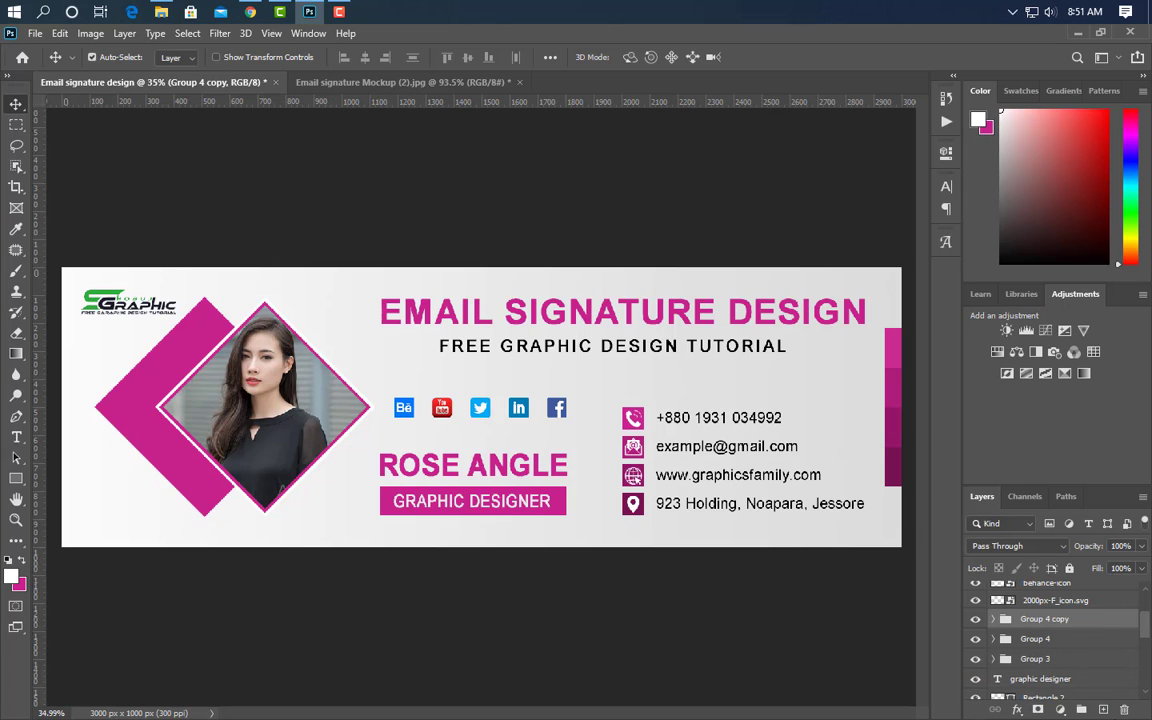
key(ctrl+t)
right_click(897, 436)
click(910, 414)
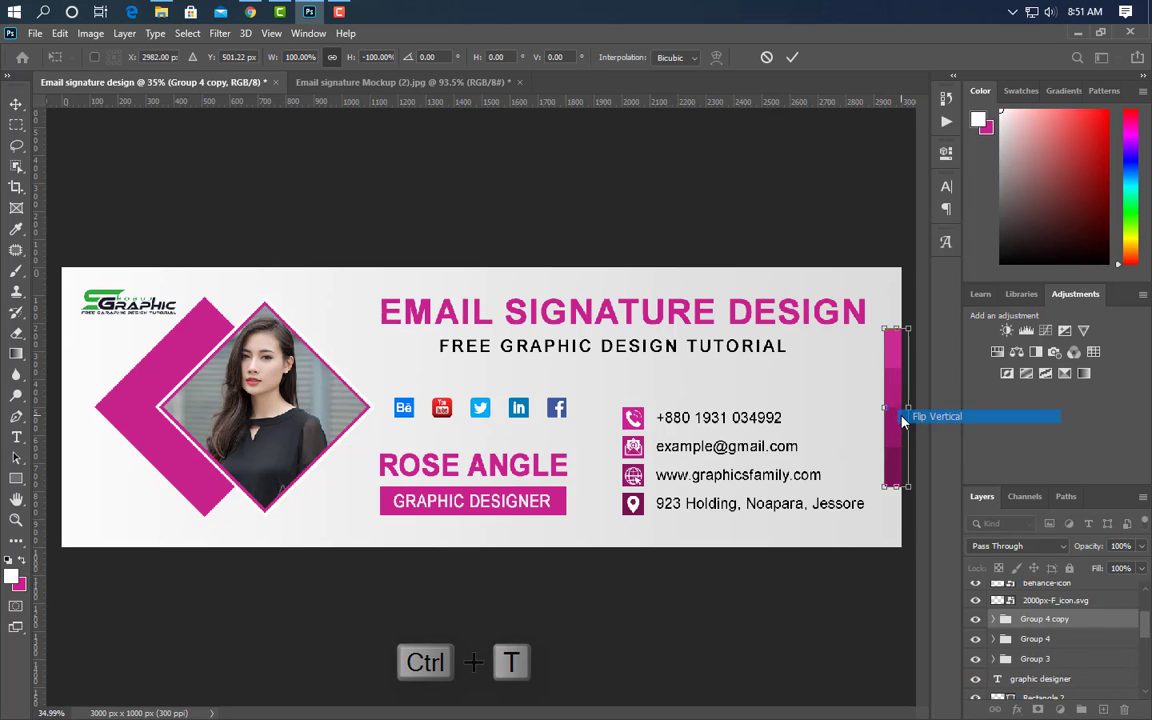
key(shift+Left)
key(shift+Left)
key(shift+Left)
key(shift+Left)
key(shift+Left)
key(shift+Left)
key(shift+Left)
key(shift+Left)
key(shift+Left)
key(shift+Left)
key(shift+Left)
key(shift+Left)
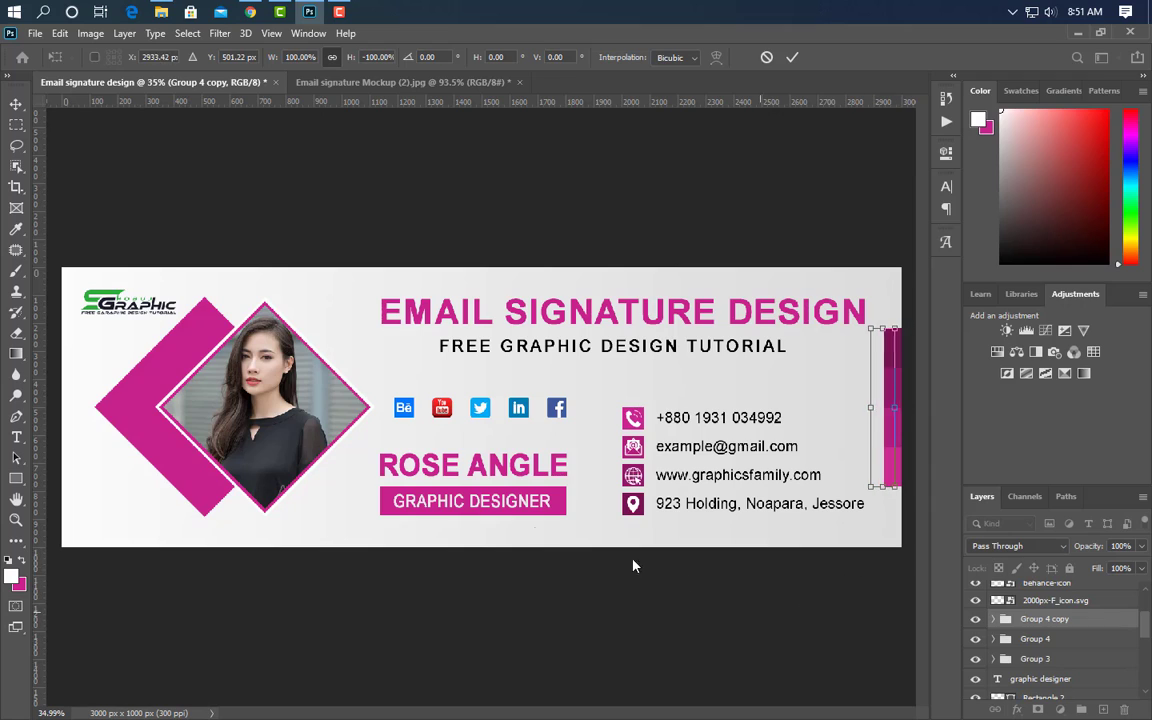
key(shift+Left)
key(shift+Left)
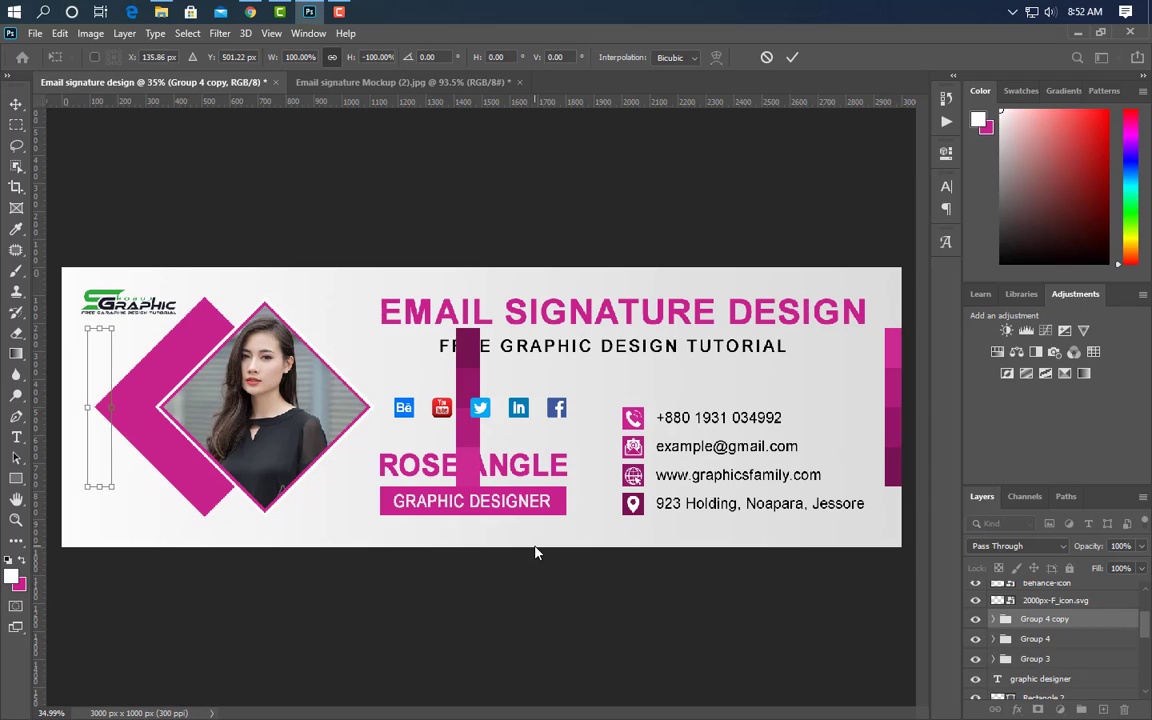
key(shift+Left)
key(shift+Left)
key(shift+Left)
key(shift+Left)
key(shift+Left)
key(shift+Left)
key(shift+Left)
key(shift+Left)
key(shift+Left)
key(shift+Left)
key(shift+Left)
key(shift+Left)
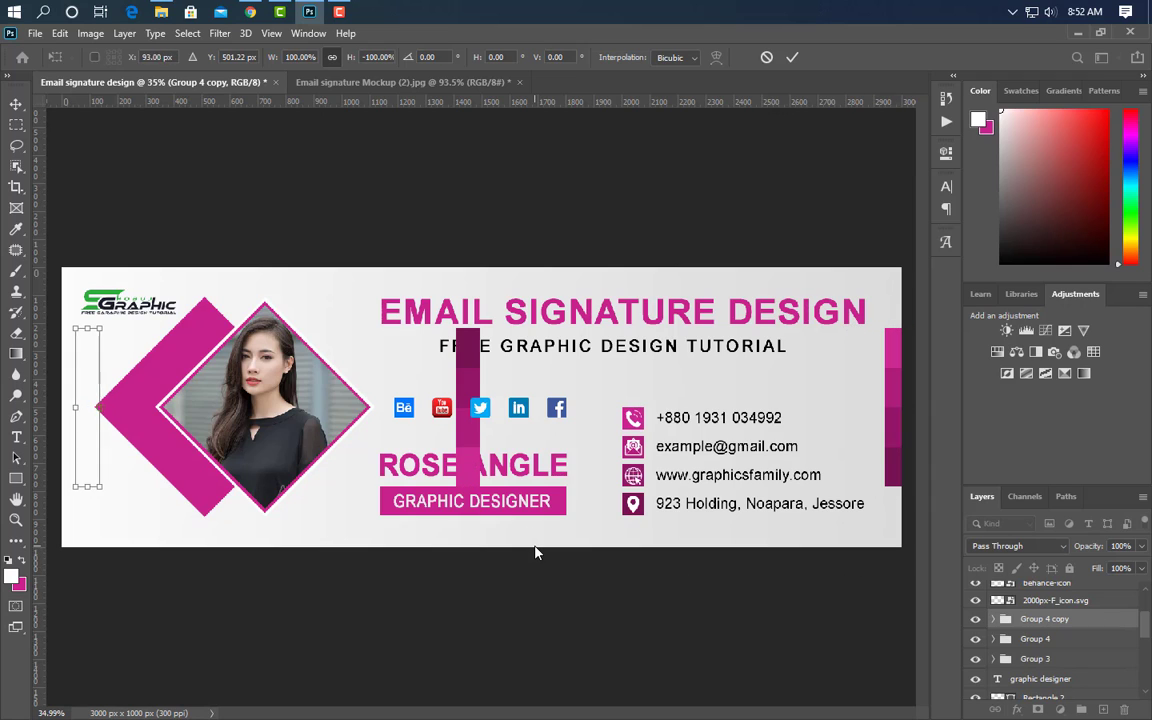
click(793, 58)
scroll(864, 470, up, 2)
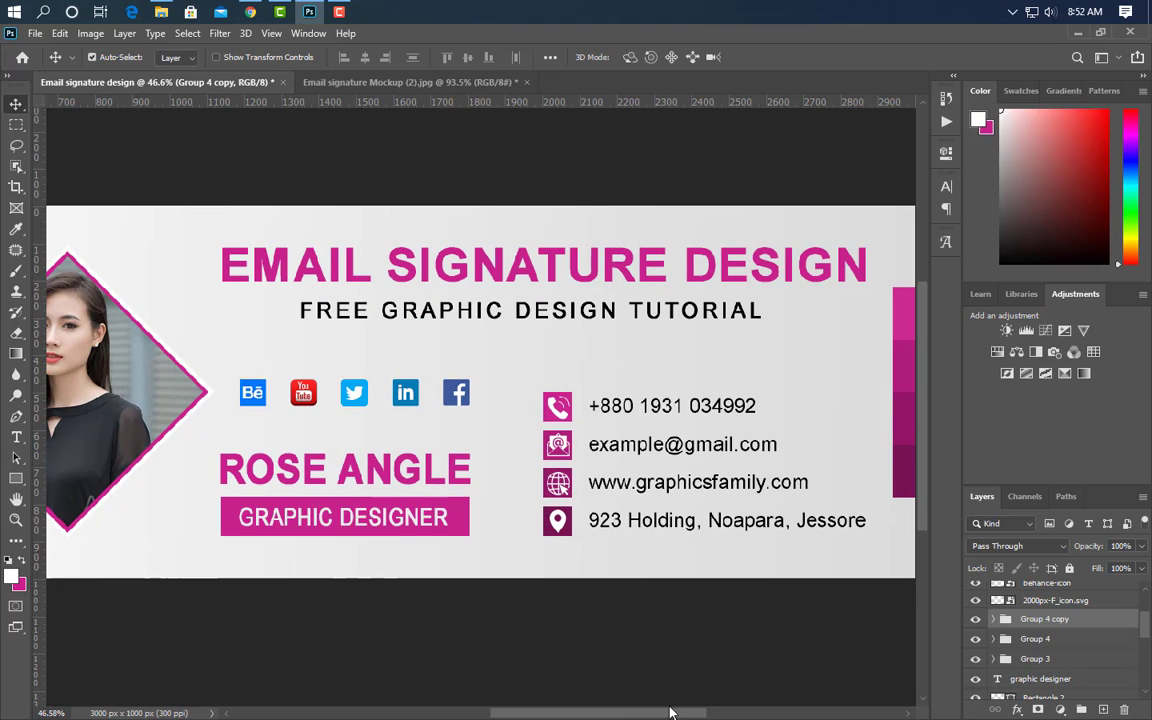
- Draw a thin white horizontal line above the phone number
drag(668, 717, 693, 717)
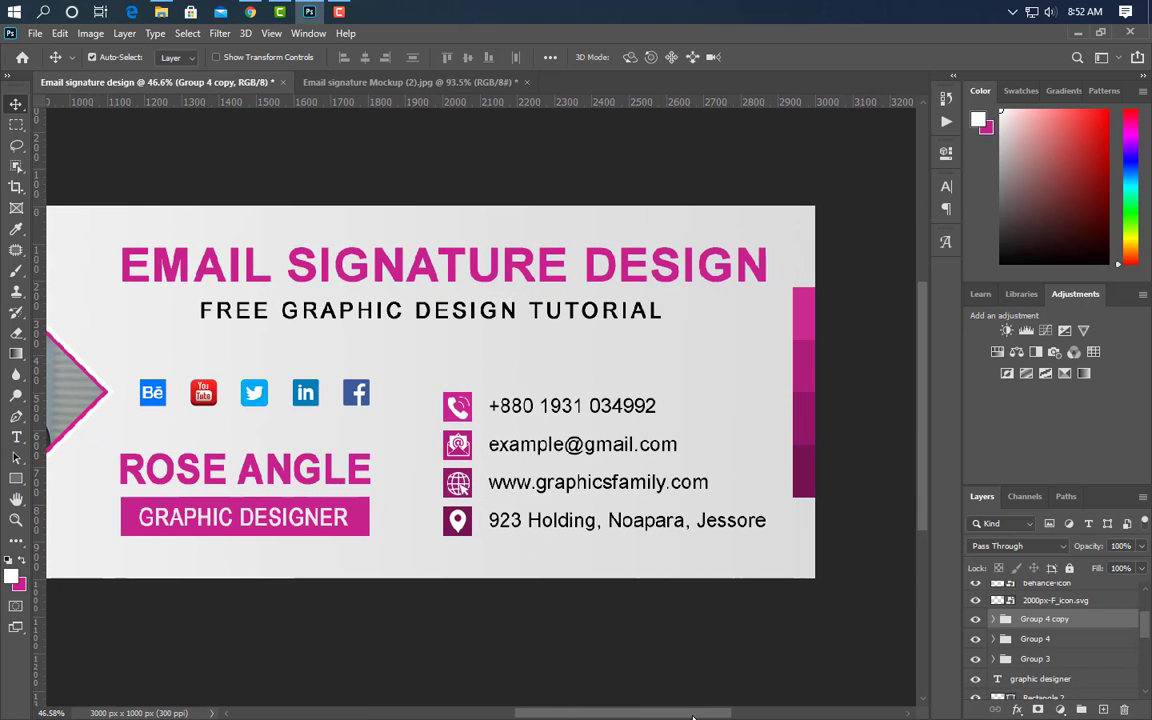
click(17, 479)
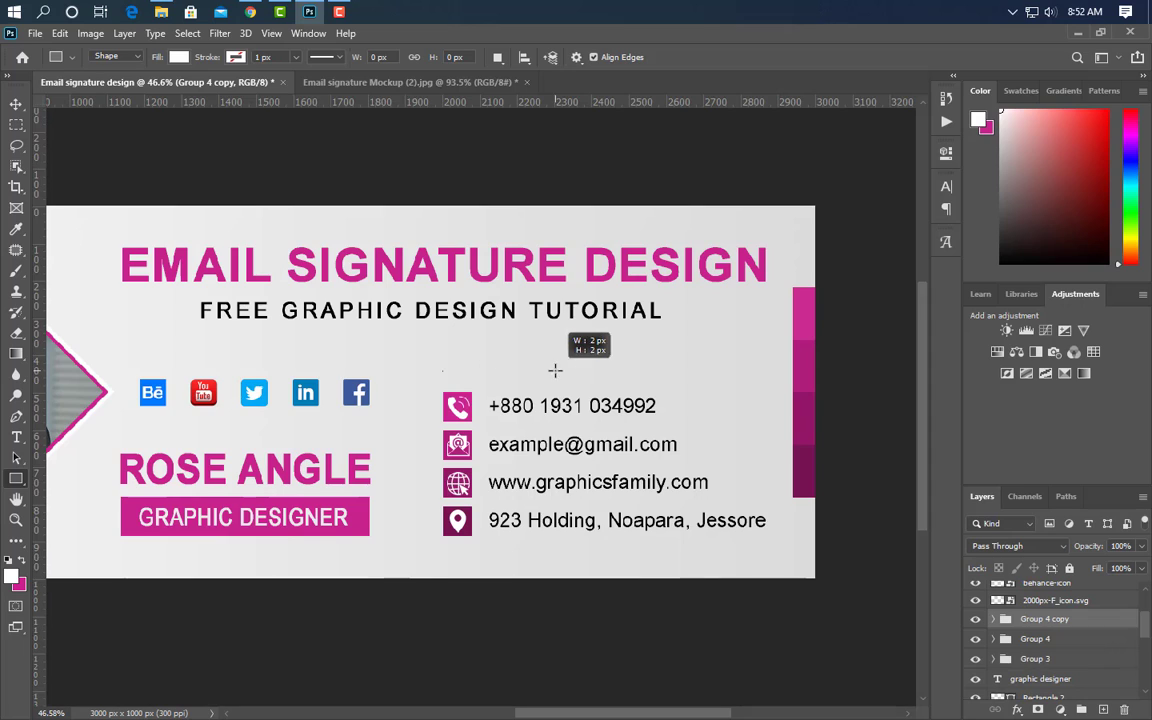
drag(555, 371, 710, 372)
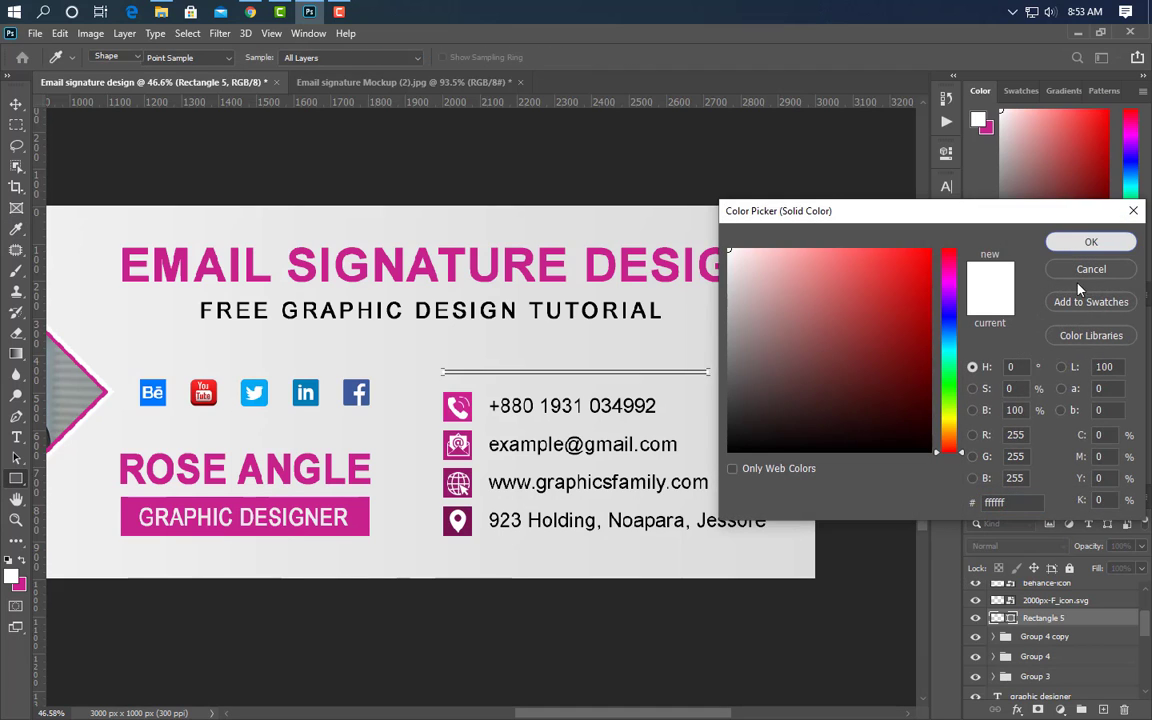
click(1088, 244)
key(v)
- Add a vertical copy of the line, rotated 90° clockwise, right of the contacts; group and duplicate the pair
key(ctrl+j)
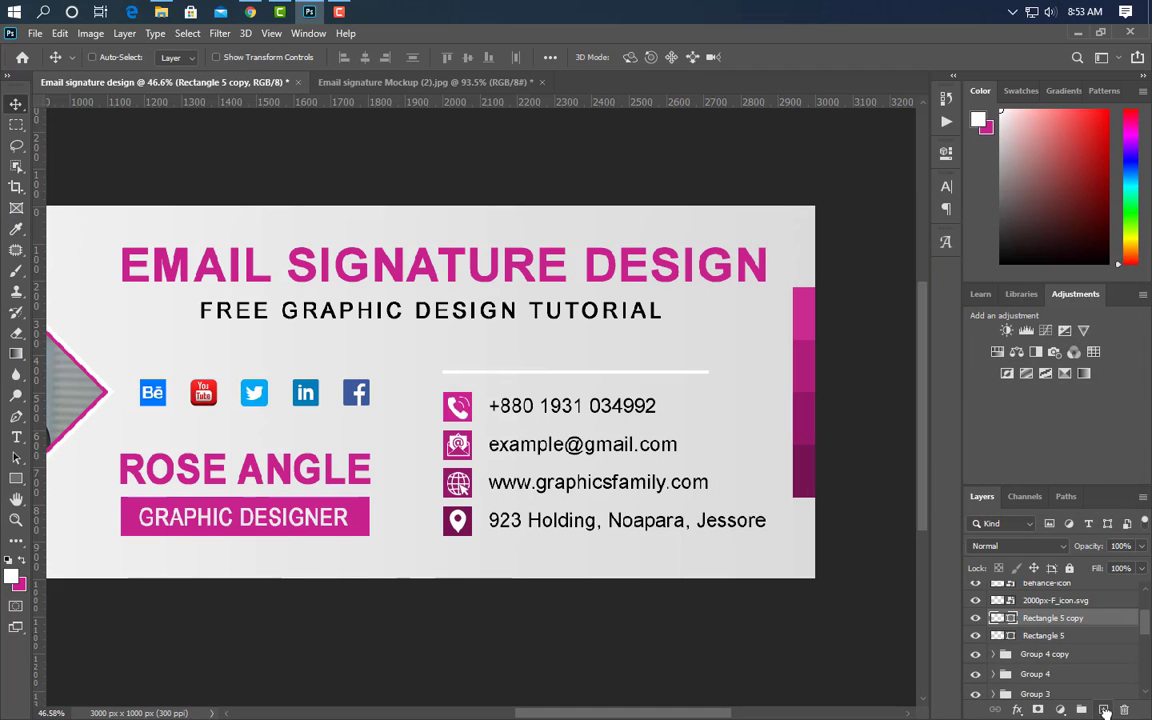
key(ctrl+t)
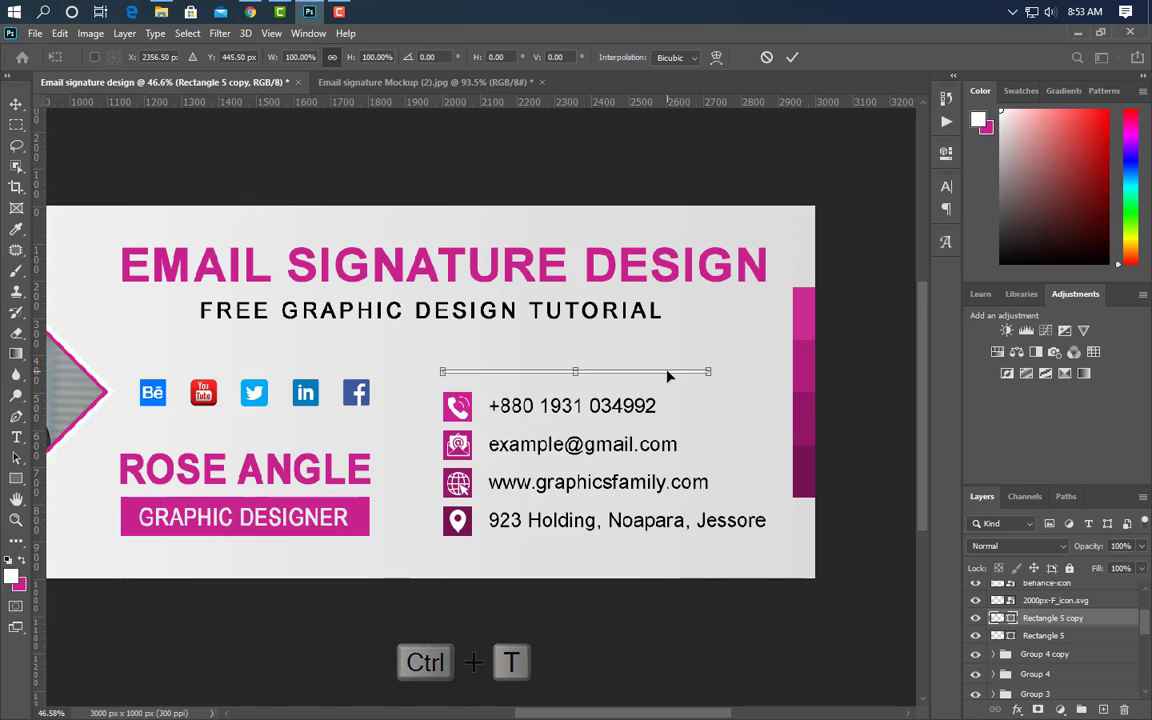
right_click(669, 376)
click(725, 606)
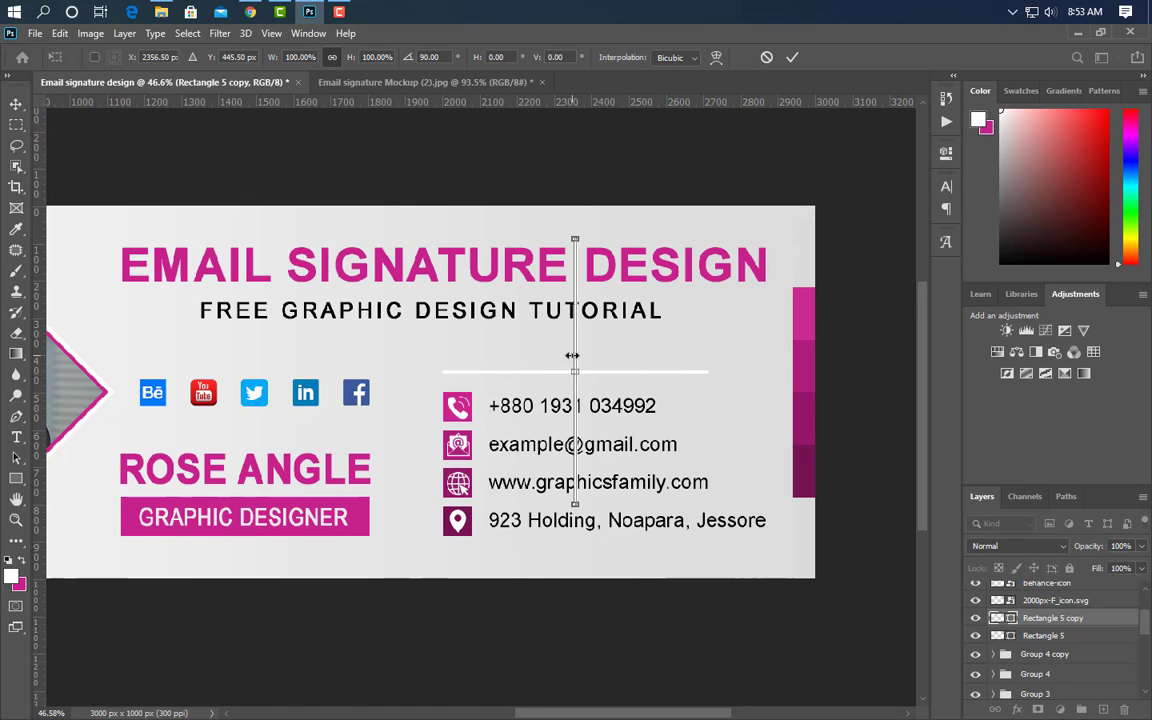
drag(575, 353, 712, 462)
click(791, 58)
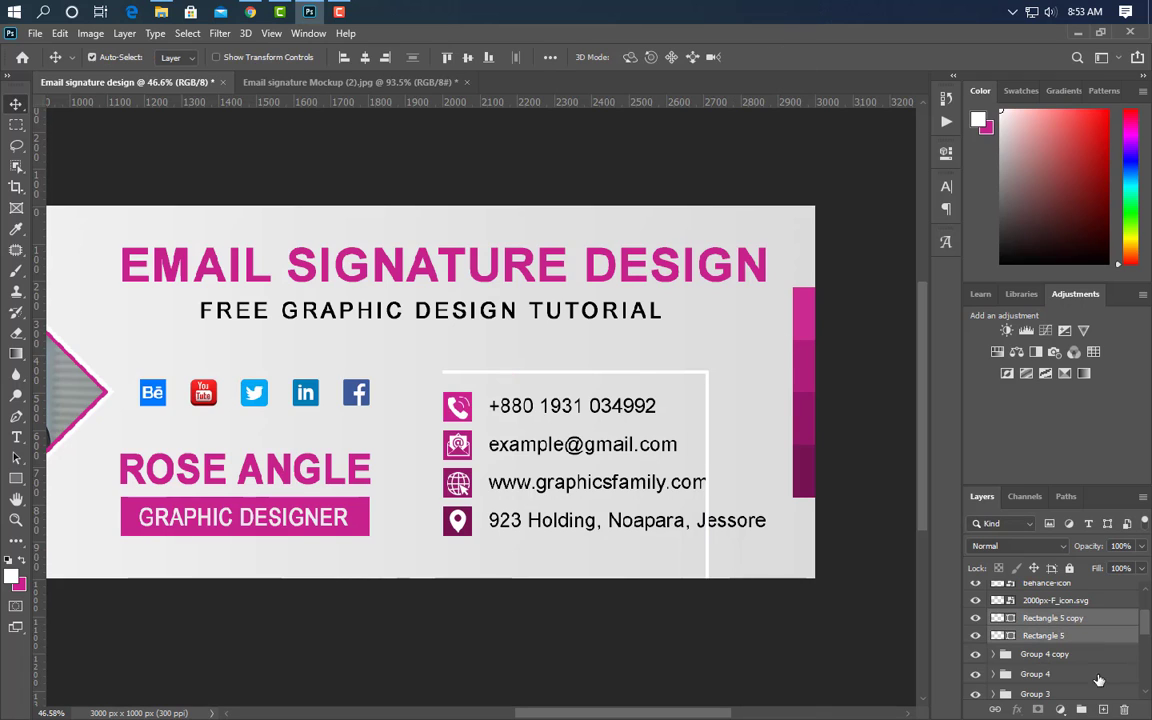
click(1083, 711)
drag(1084, 621, 1103, 709)
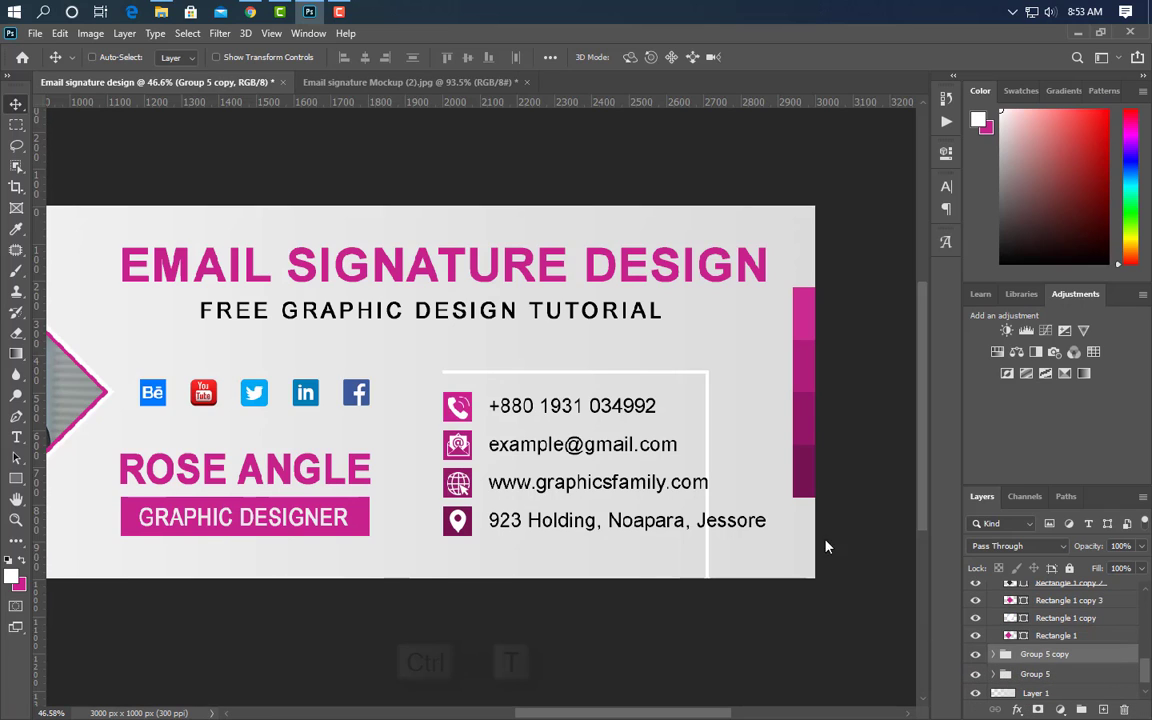
- Move the copied corner up and right and shorten its top line from the right
key(ctrl+t)
drag(645, 434, 797, 420)
click(791, 60)
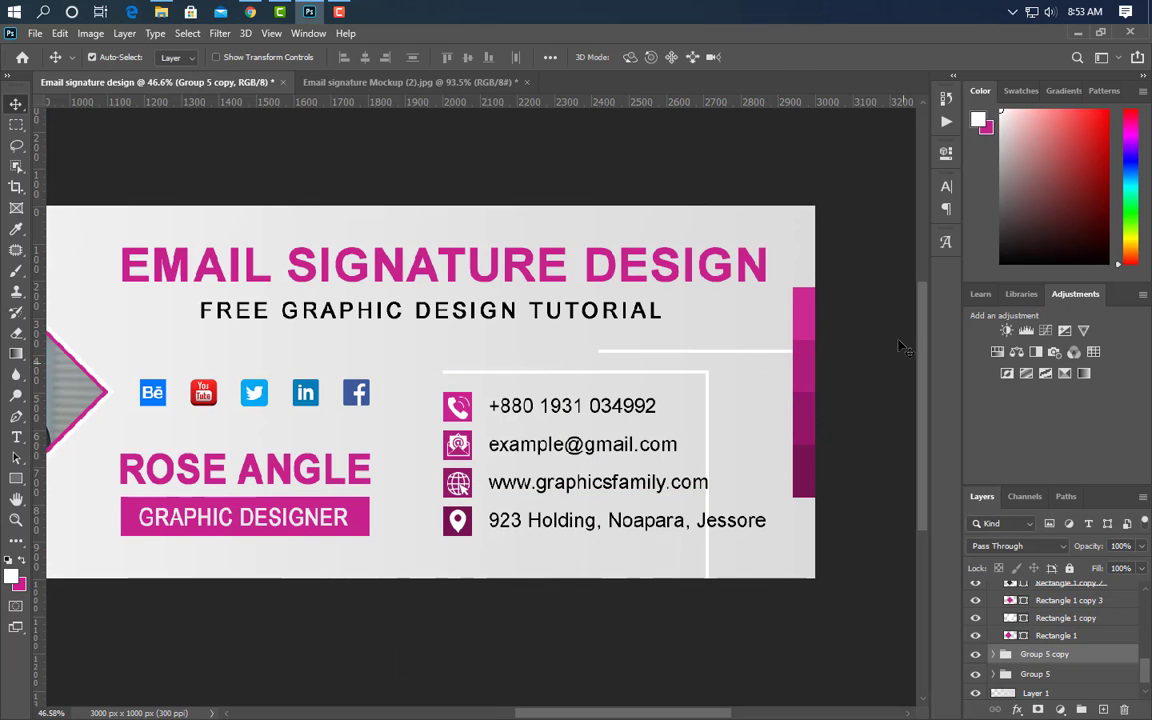
click(720, 358)
key(ctrl+t)
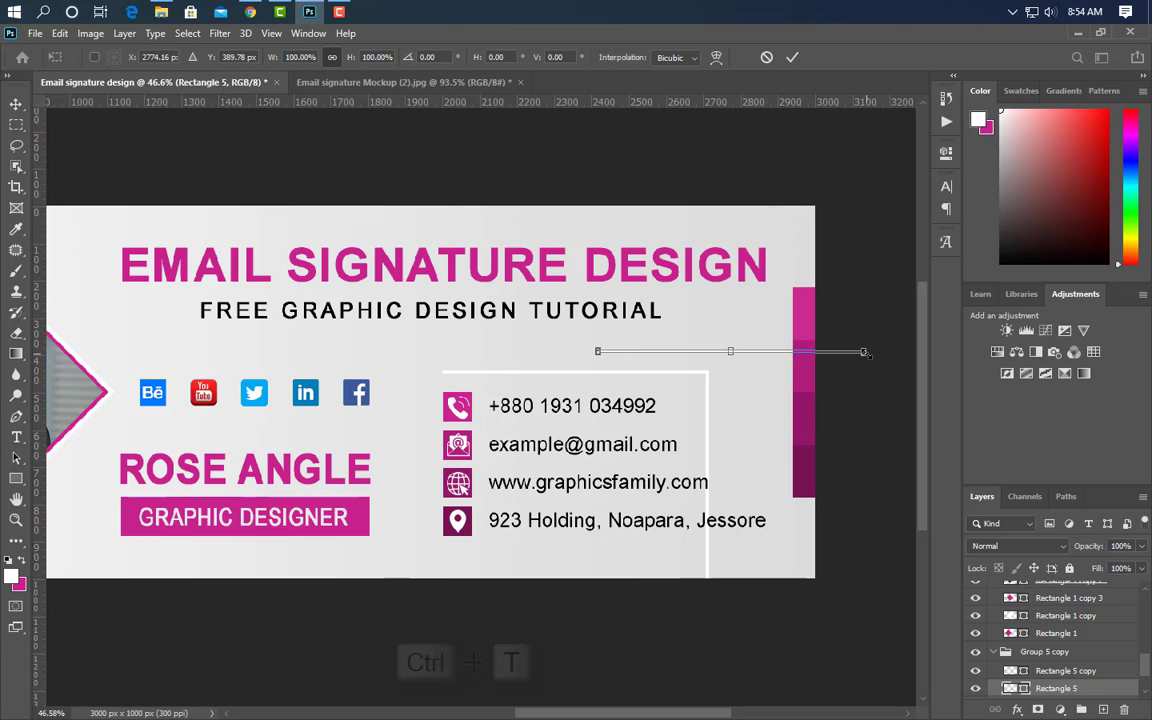
drag(866, 352, 737, 358)
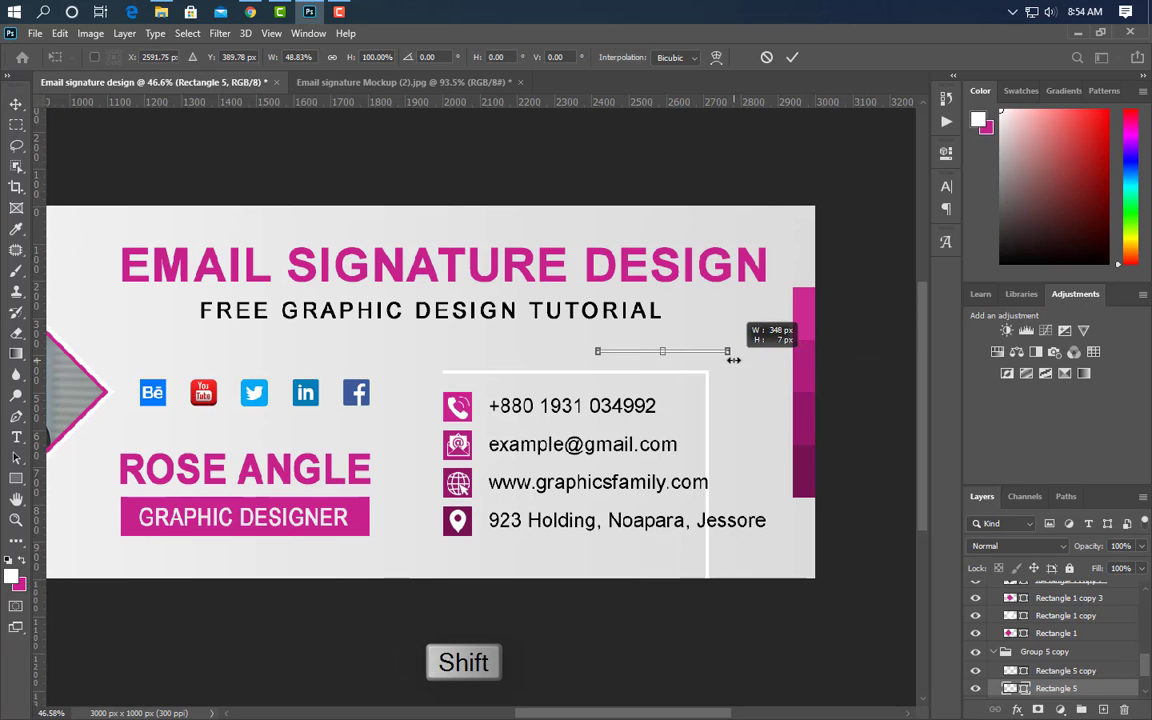
key(Return)
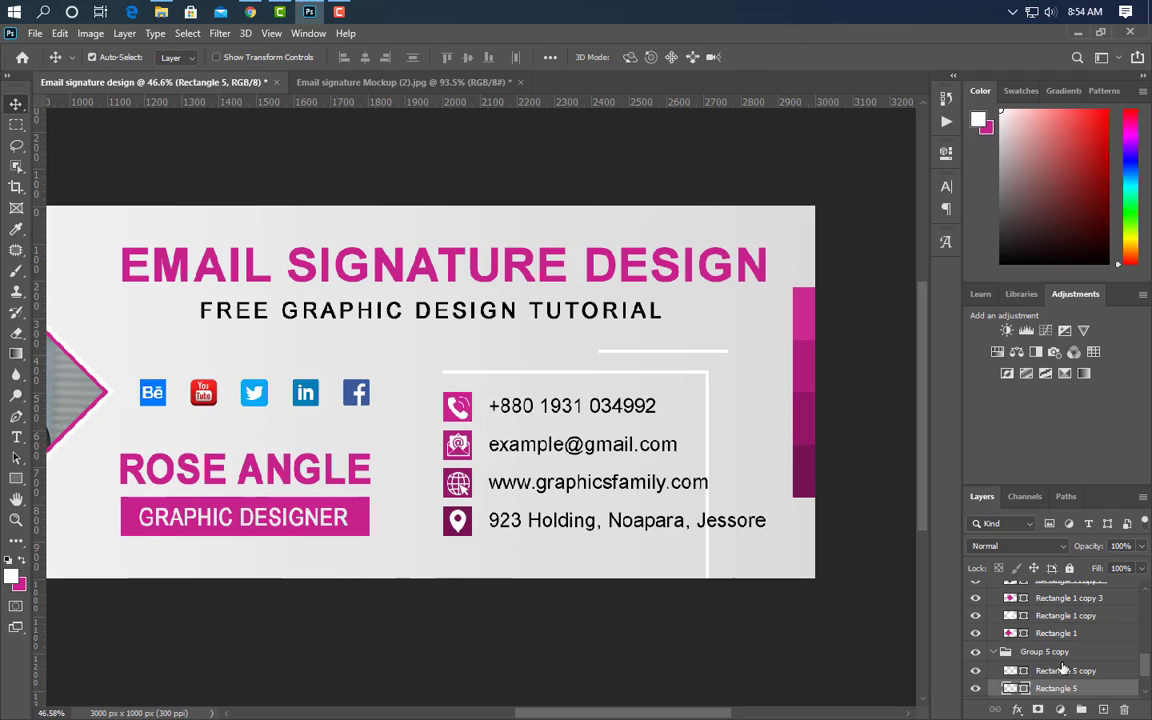
- Shift the copied vertical line left to meet the top line, group both corners as Group 6, nudge down
click(1048, 651)
click(1095, 674)
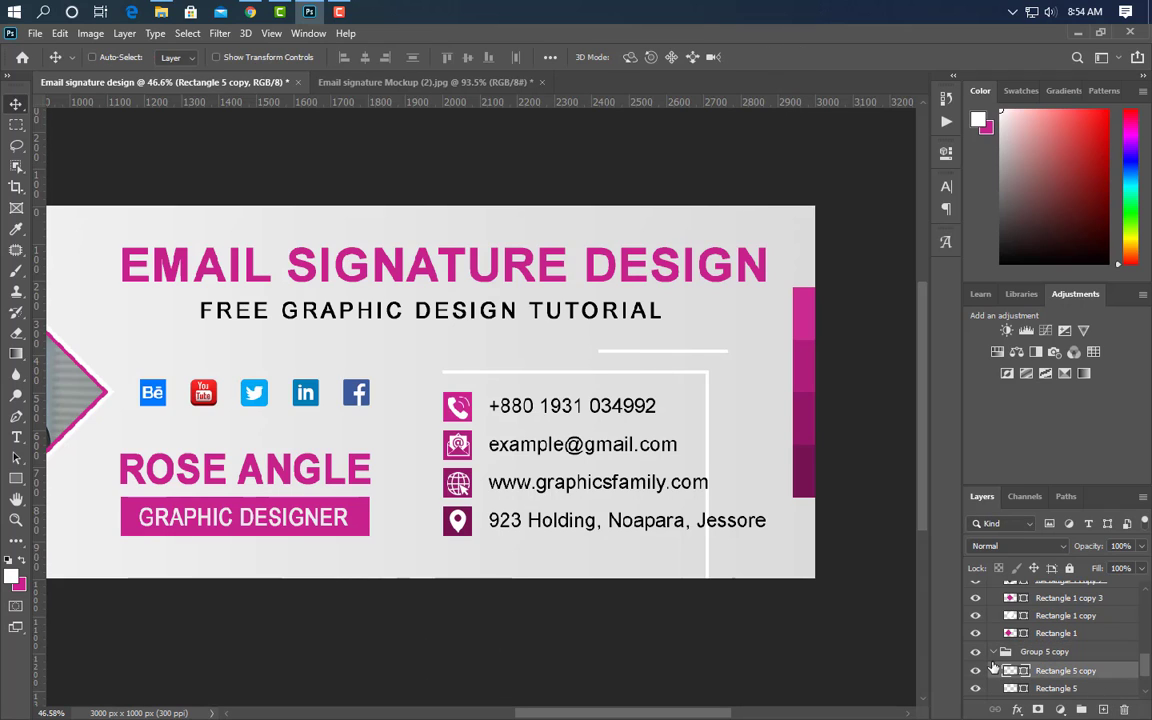
key(ctrl+t)
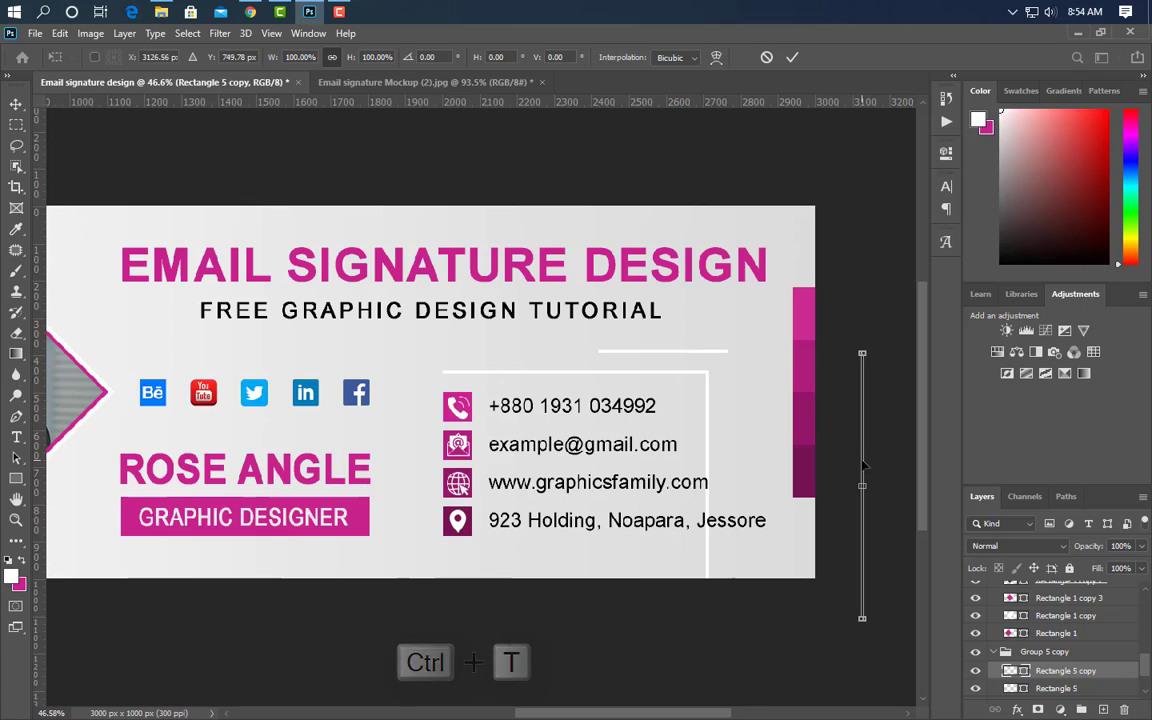
drag(862, 460, 731, 461)
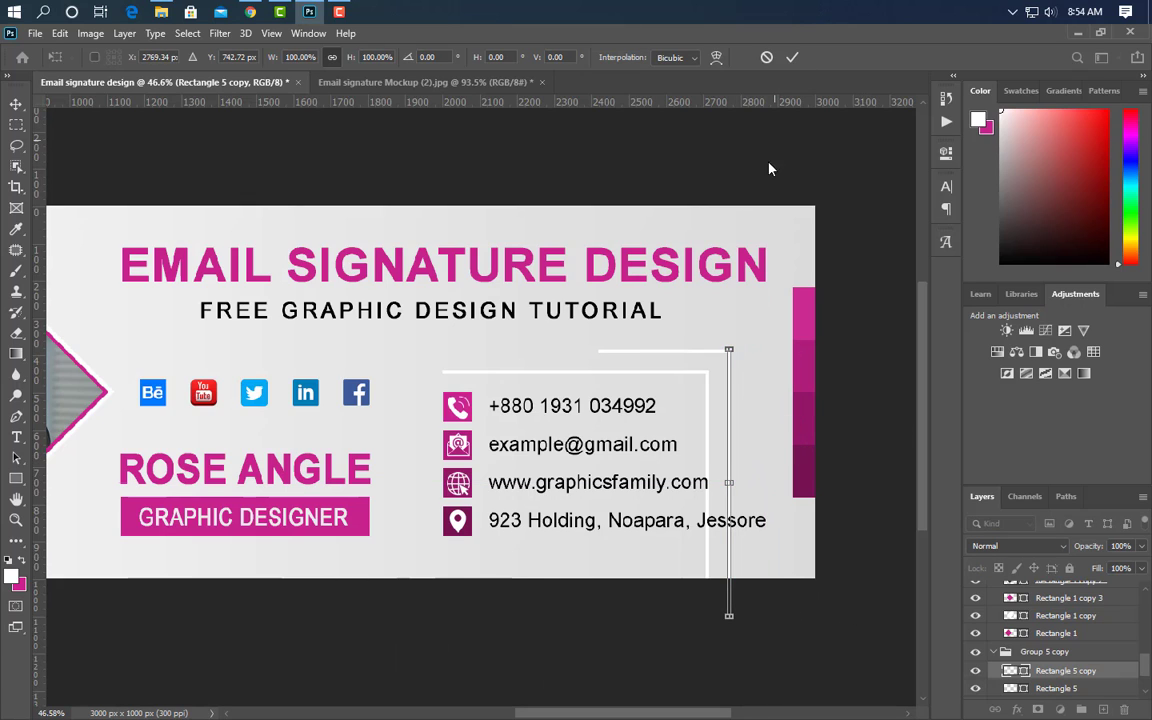
click(794, 57)
key(ctrl+g)
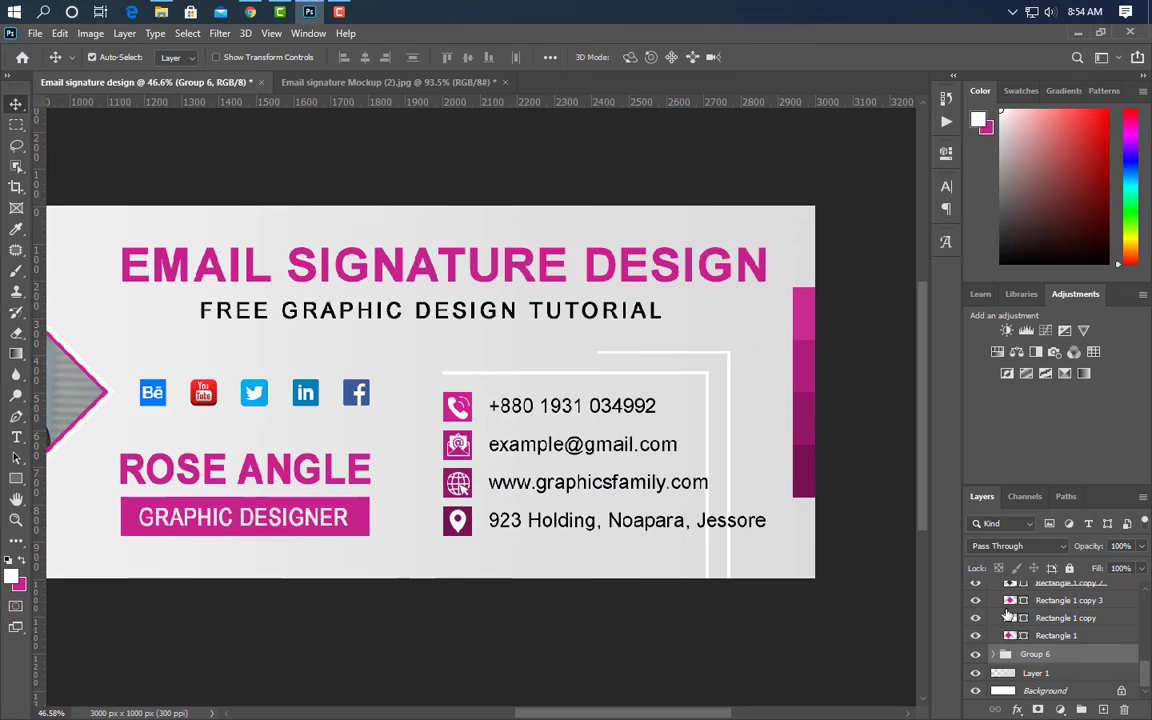
key(shift+Down)
key(shift+Down)
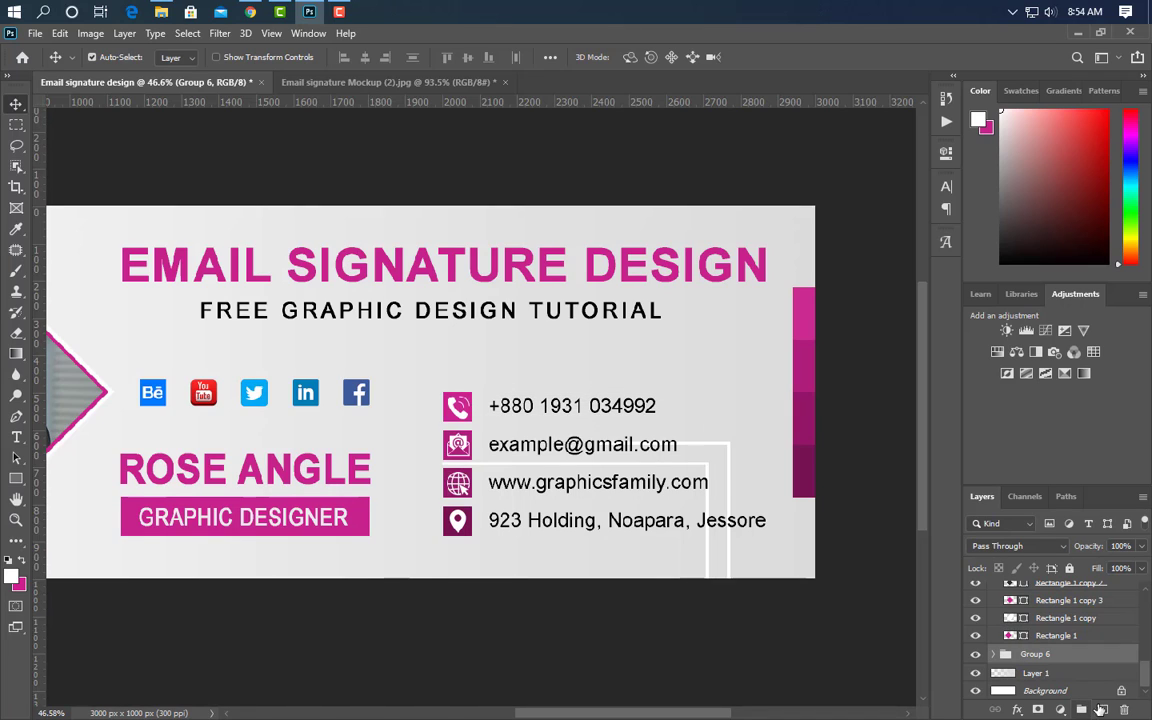
- Place a vertically flipped copy of the double corner accent at the banner's top right
drag(1103, 710, 1103, 710)
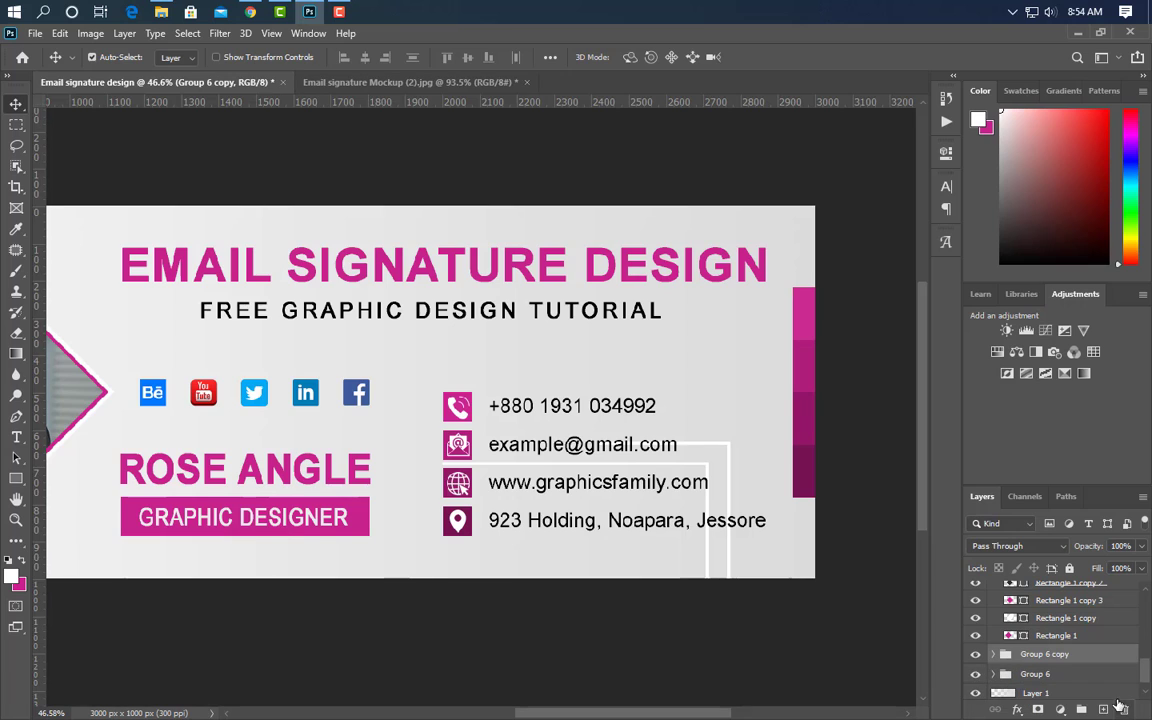
key(ctrl+t)
right_click(697, 500)
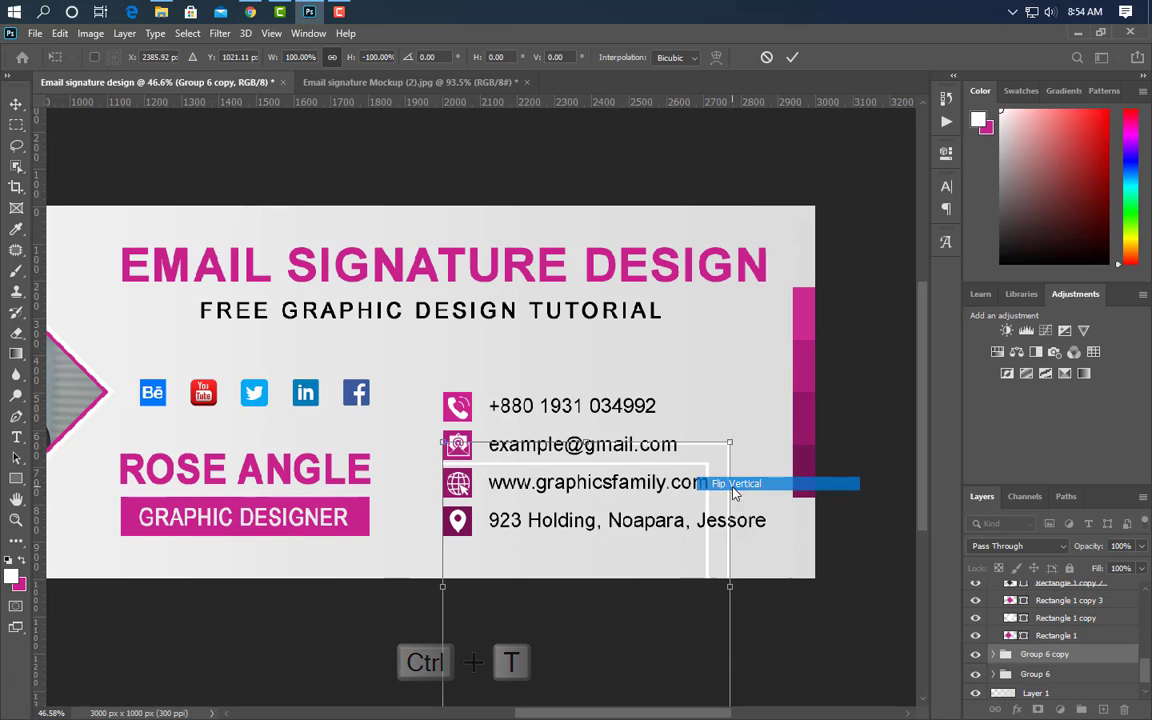
click(740, 483)
drag(702, 548, 787, 260)
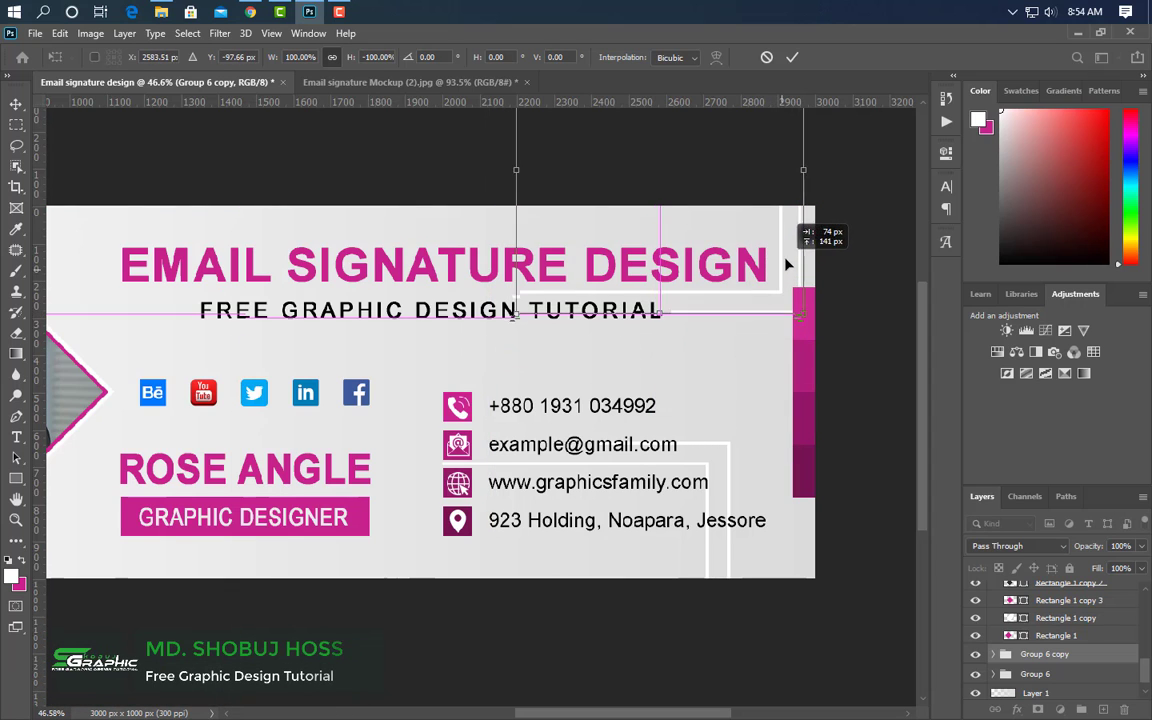
click(792, 57)
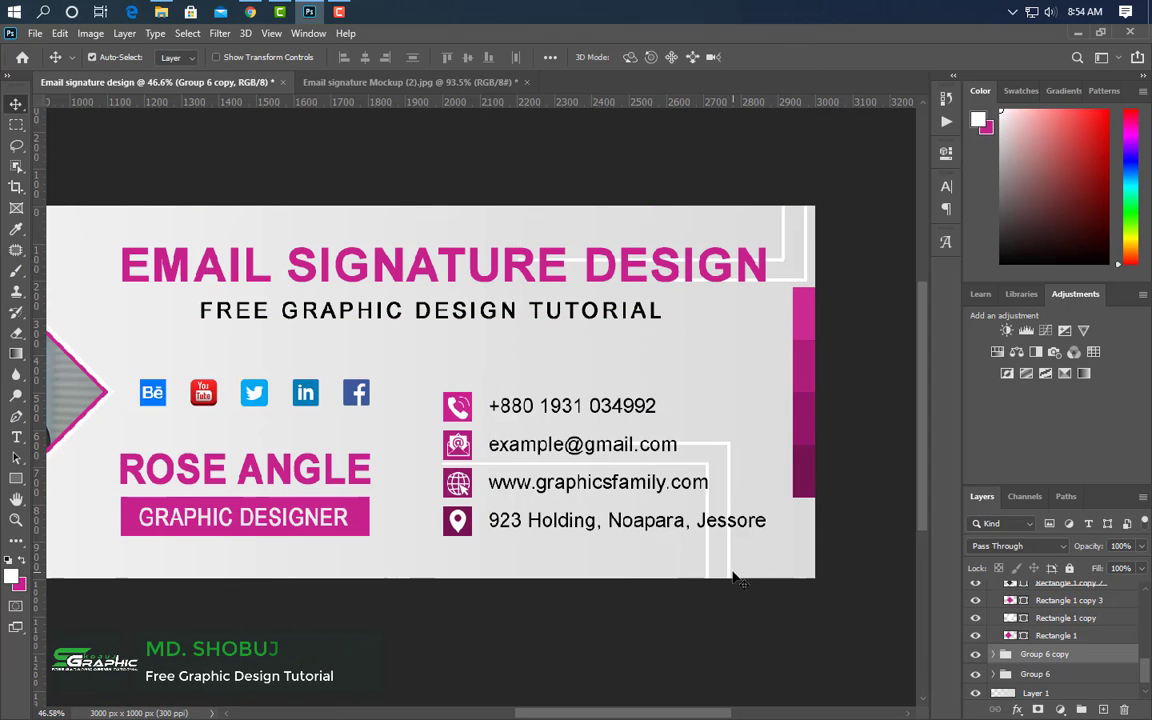
scroll(735, 578, down, 3)
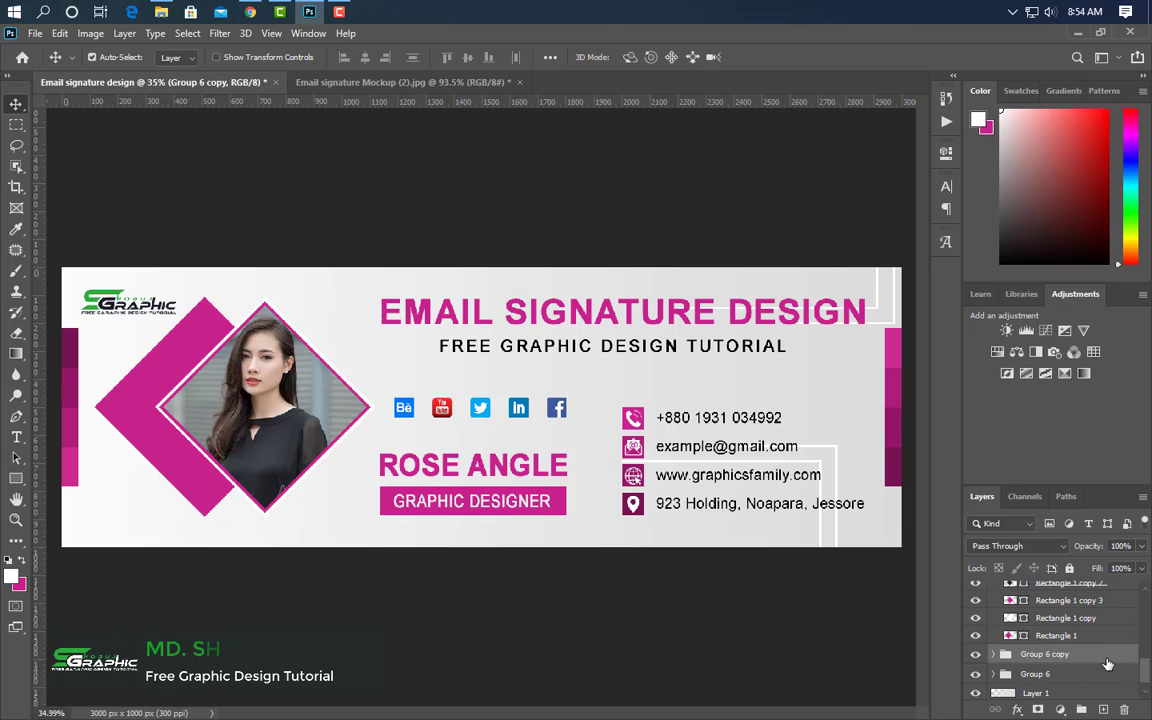
- Place another copy of the corner accent above the social icons
key(ctrl+j)
key(ctrl+t)
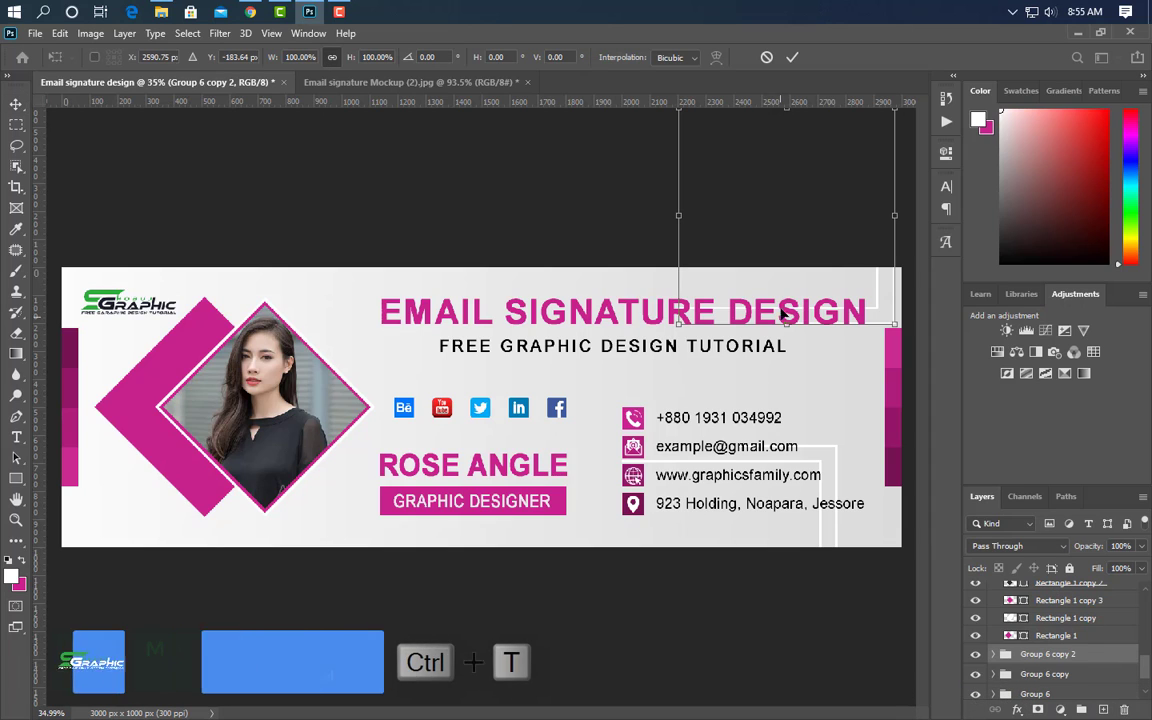
right_click(782, 290)
key(Escape)
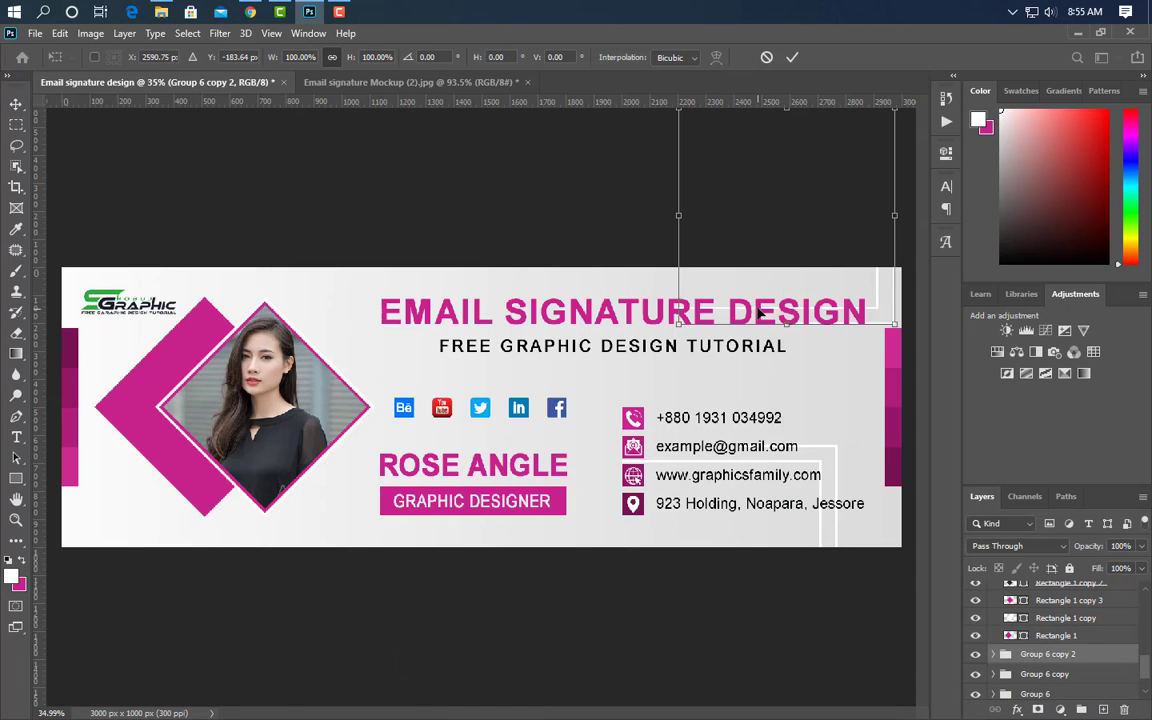
drag(760, 314, 388, 369)
click(792, 57)
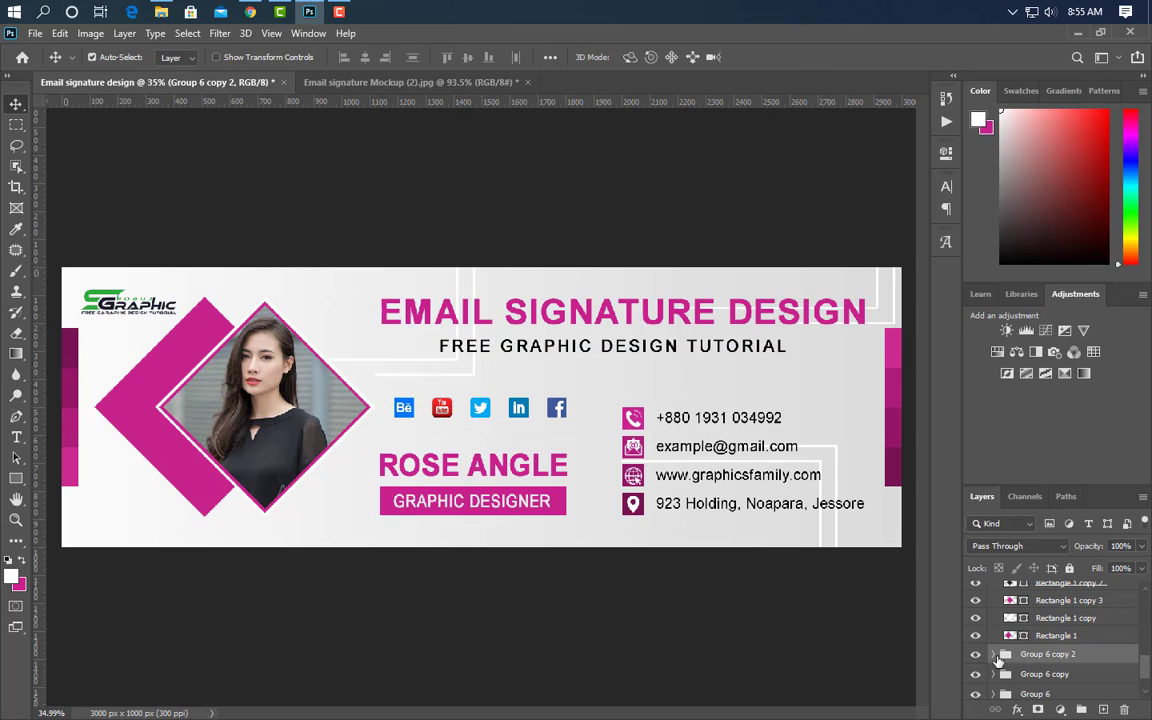
- Place a horizontally flipped copy of the corner accent at the banner's lower left
drag(1117, 661, 1104, 709)
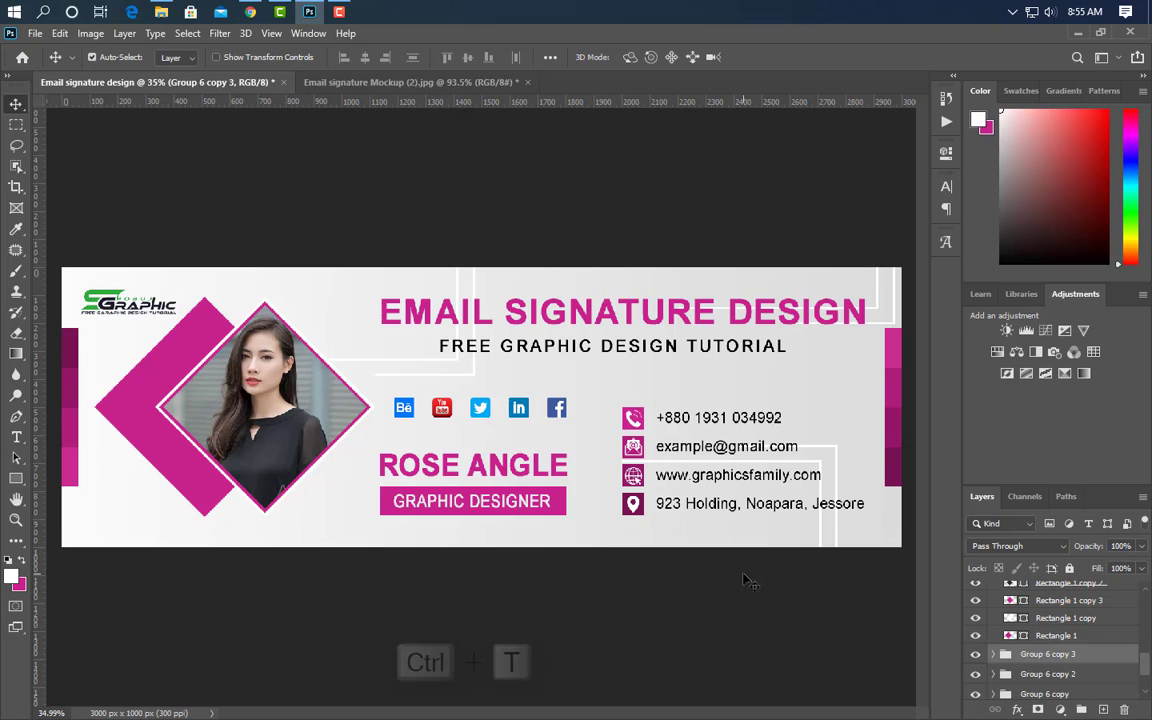
key(ctrl+t)
right_click(424, 345)
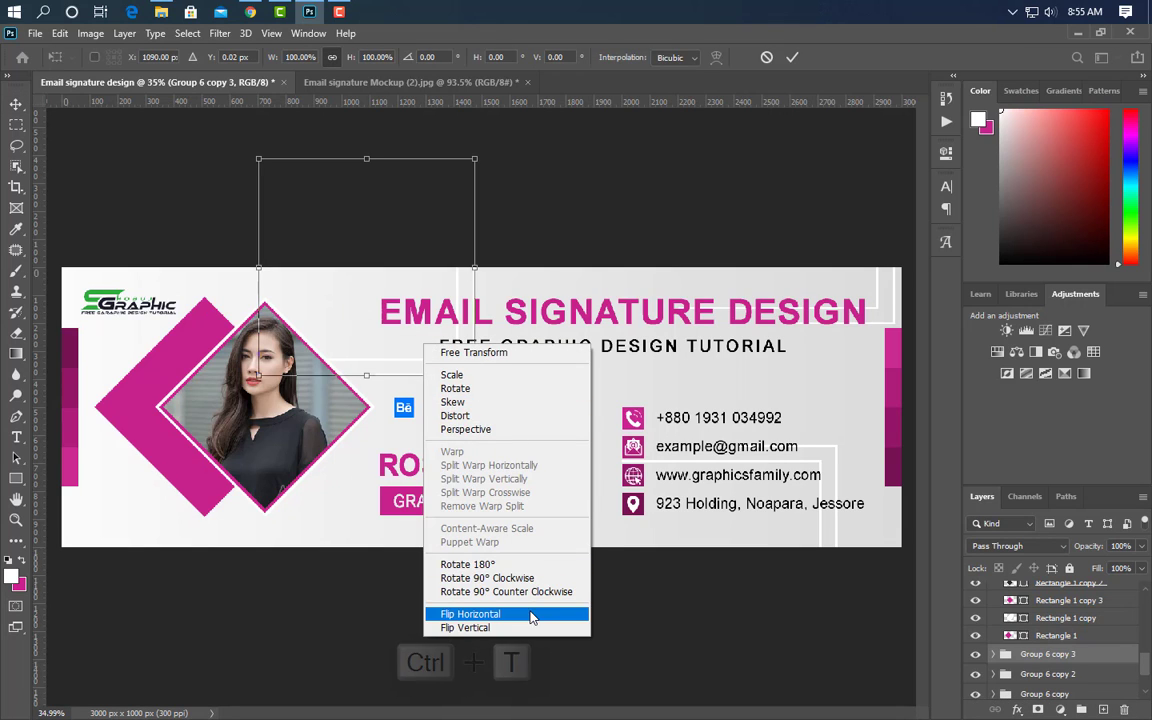
click(531, 614)
drag(468, 288, 255, 568)
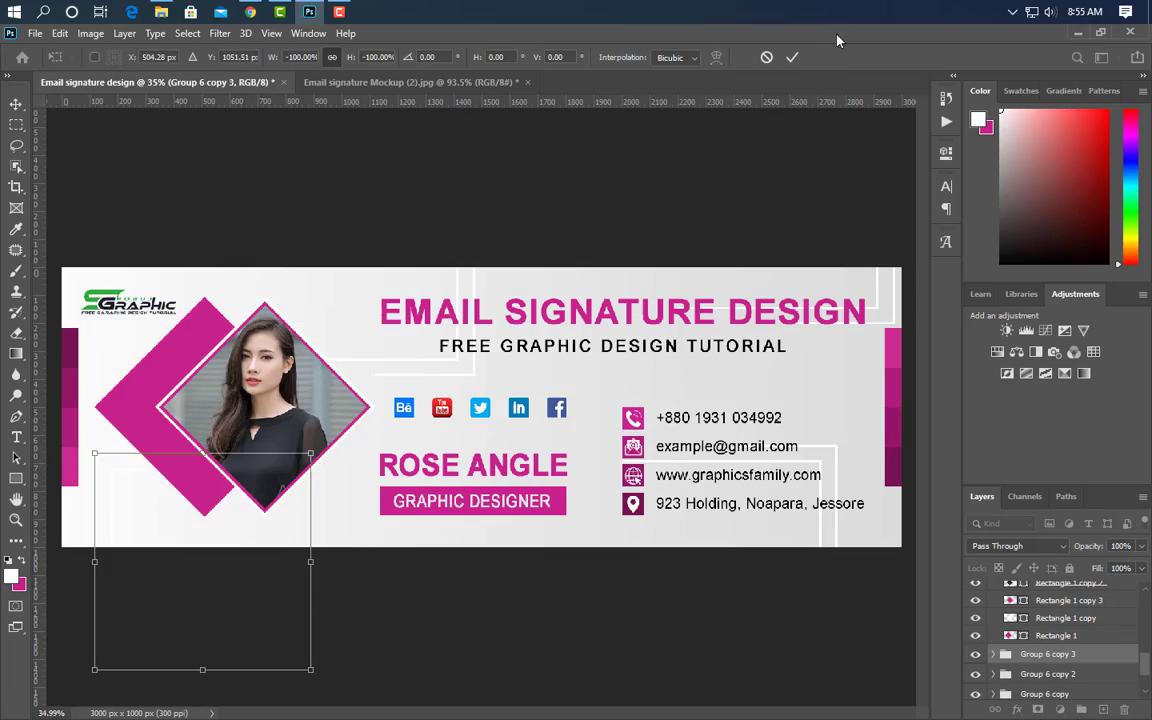
click(790, 58)
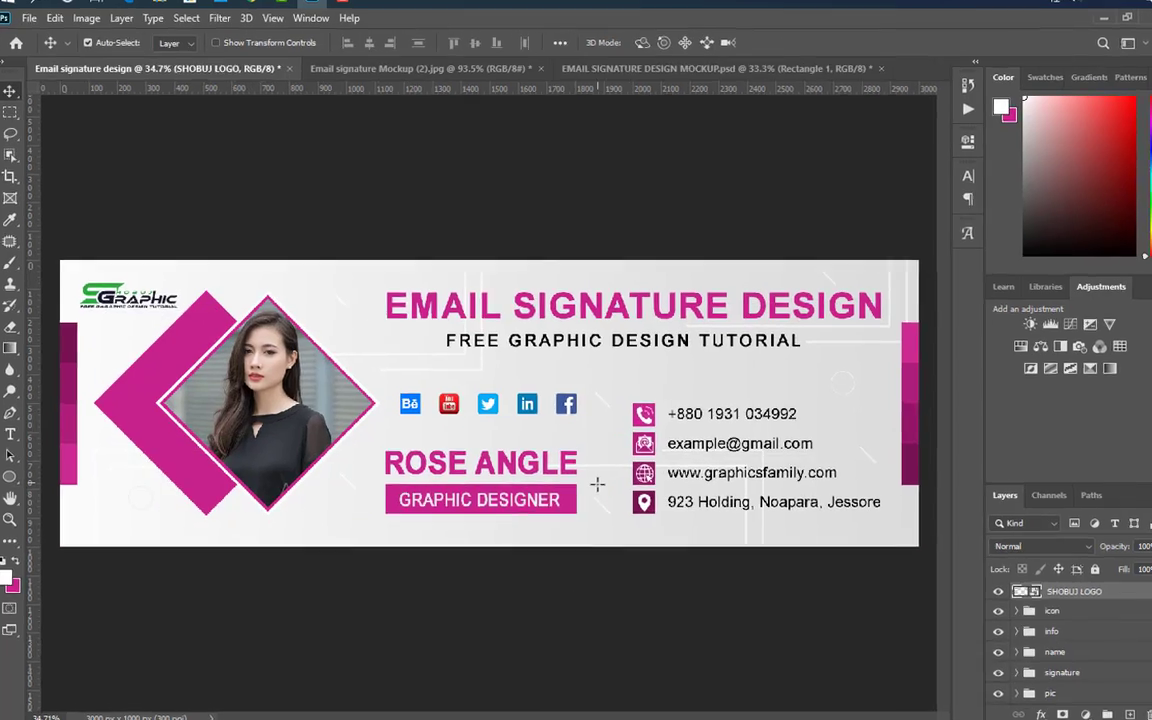